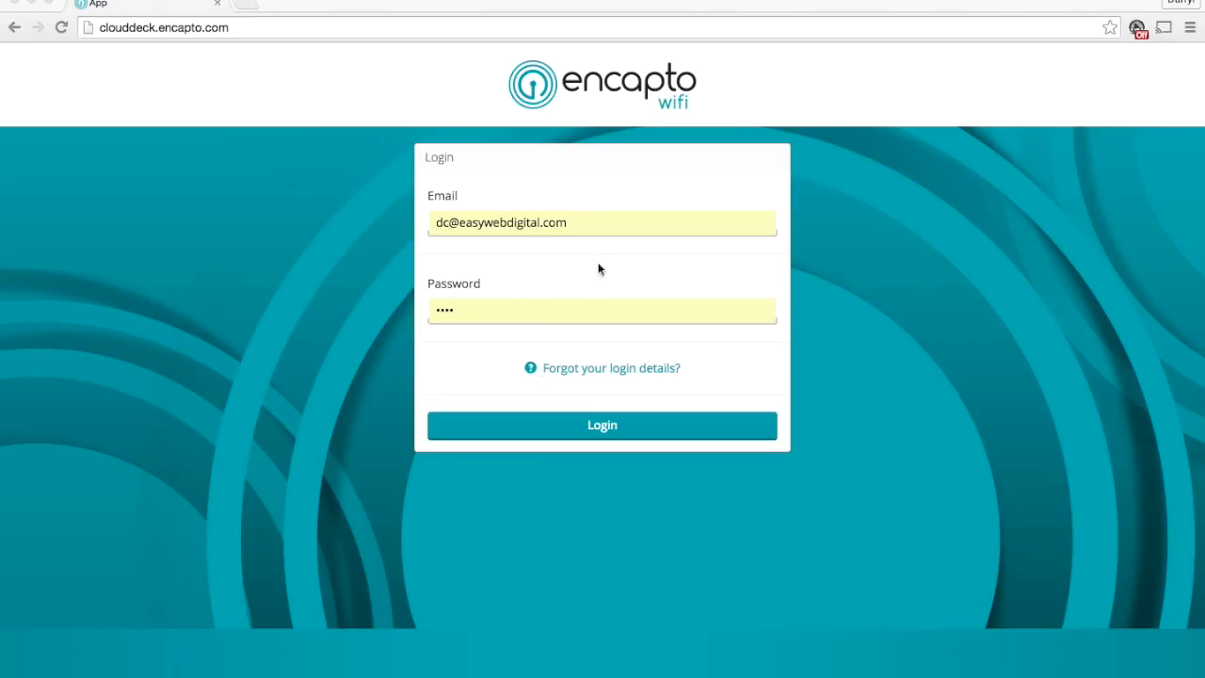
Log in to the Encapto WiFi portal with the prefilled e-mail and password
{"action": "left_click", "coordinate": [604, 431]}
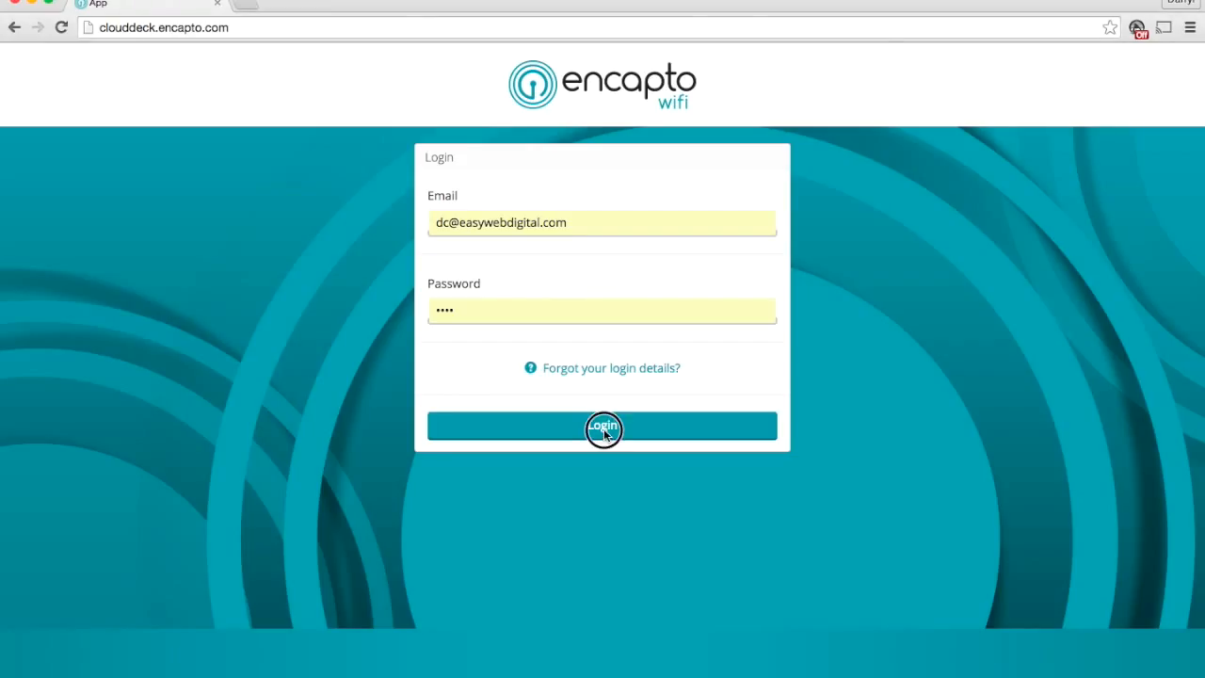
{"action": "left_click", "coordinate": [604, 431]}
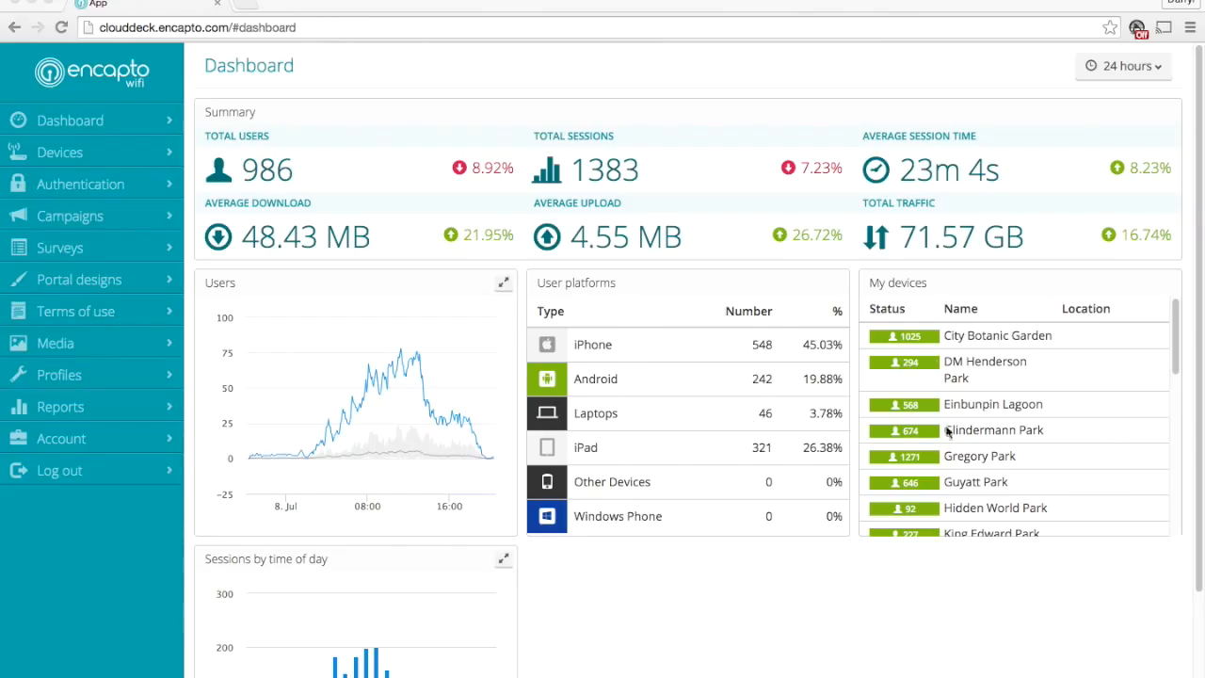
Look through the My devices list and view the Sessions by time of day and Users charts enlarged
{"action": "scroll", "coordinate": [974, 442], "scroll_direction": "down", "scroll_amount": 2}
{"action": "scroll", "coordinate": [991, 452], "scroll_direction": "down", "scroll_amount": 1}
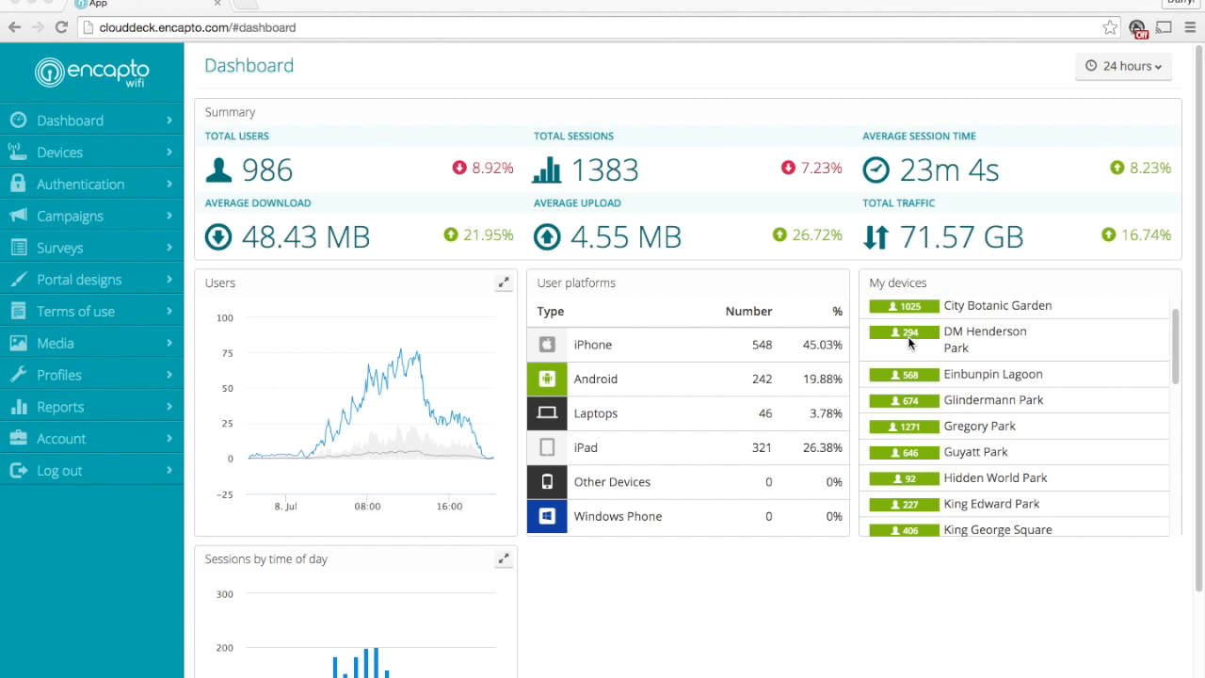
{"action": "scroll", "coordinate": [919, 377], "scroll_direction": "down", "scroll_amount": 2}
{"action": "scroll", "coordinate": [502, 379], "scroll_direction": "down", "scroll_amount": 3}
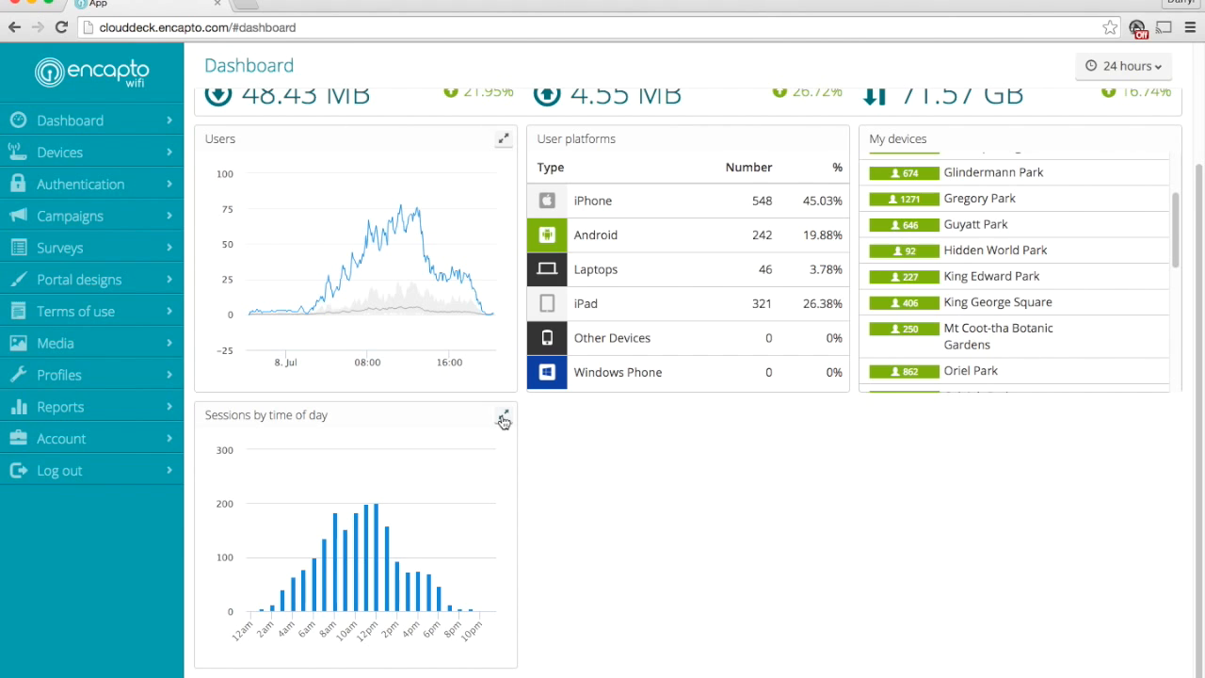
{"action": "left_click", "coordinate": [503, 419]}
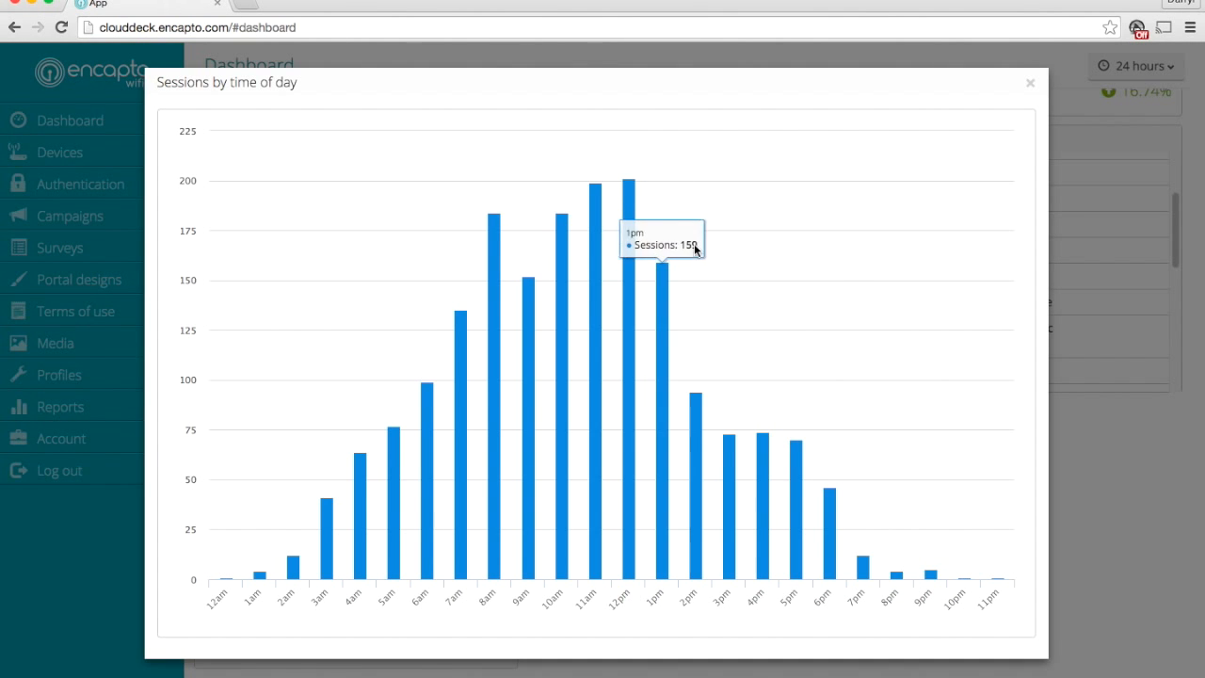
{"action": "left_click", "coordinate": [1029, 83]}
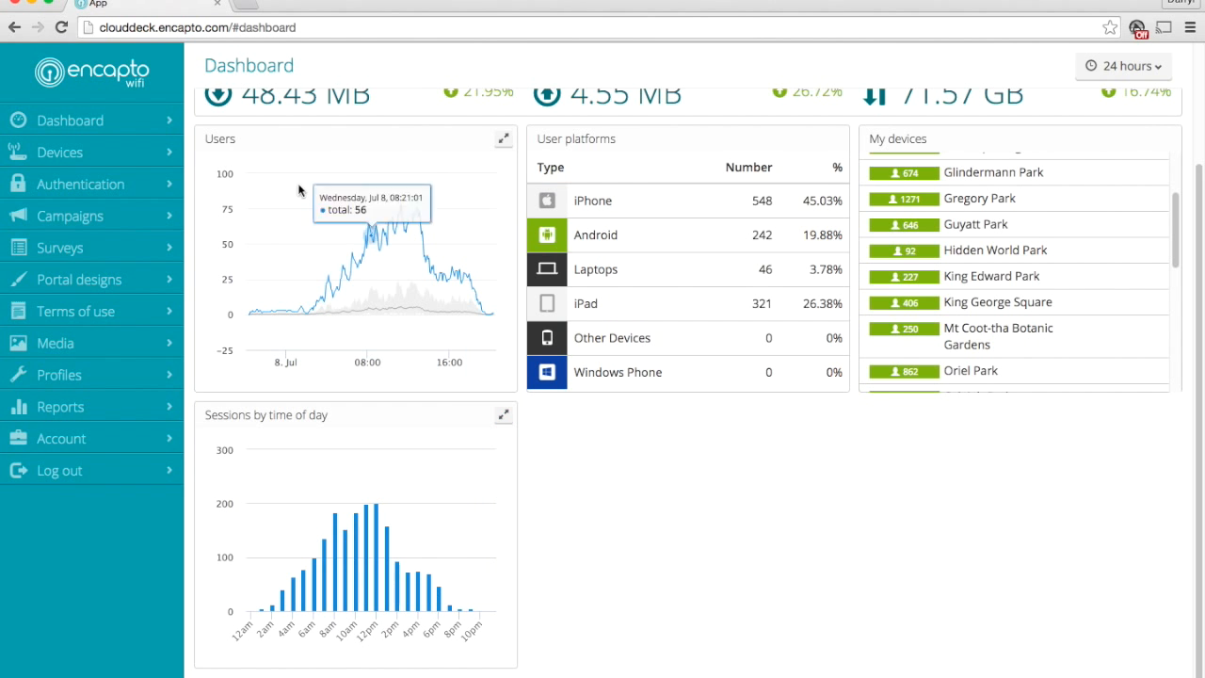
{"action": "left_click", "coordinate": [504, 139]}
{"action": "left_click", "coordinate": [1032, 83]}
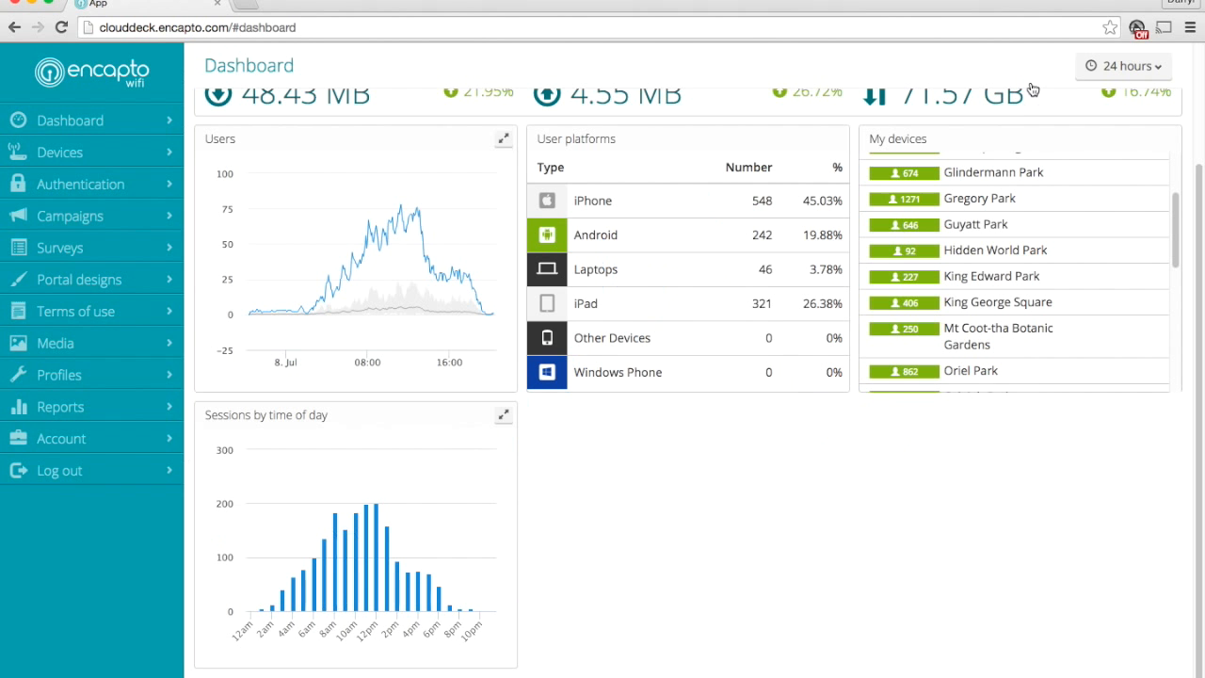
Show the dashboard's time range options and reload the dashboard without choosing another range
{"action": "left_click", "coordinate": [1120, 66]}
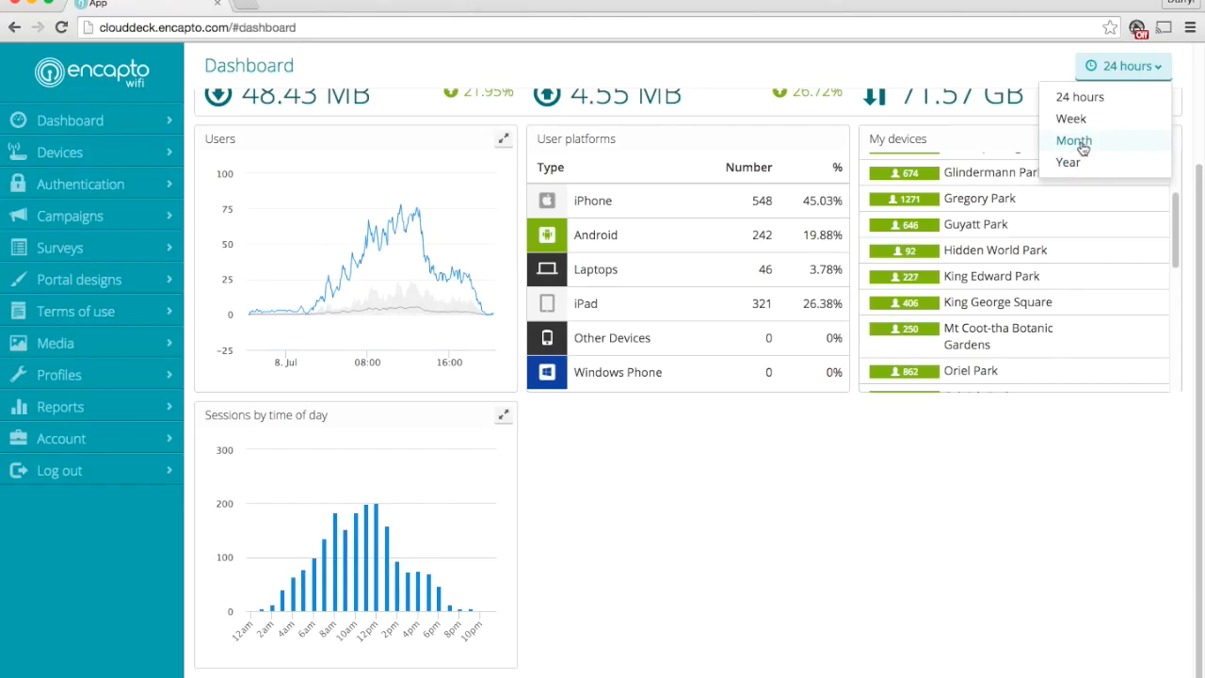
{"action": "scroll", "coordinate": [368, 97], "scroll_direction": "up", "scroll_amount": 2}
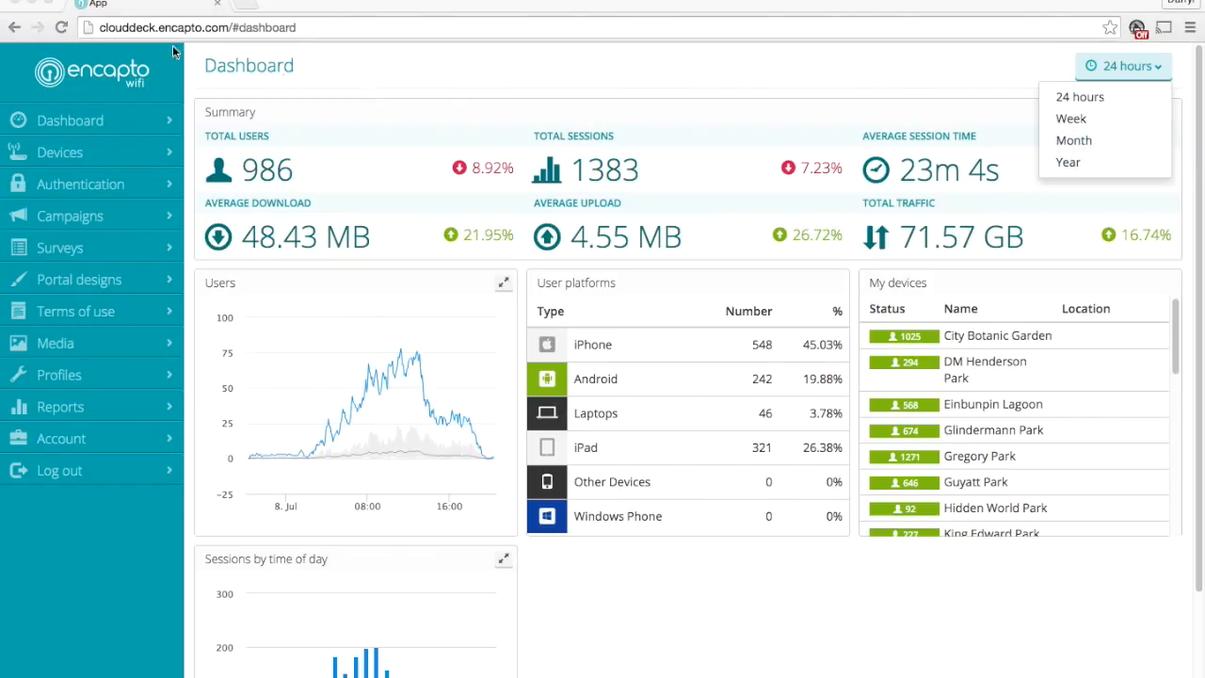
{"action": "left_click", "coordinate": [128, 120]}
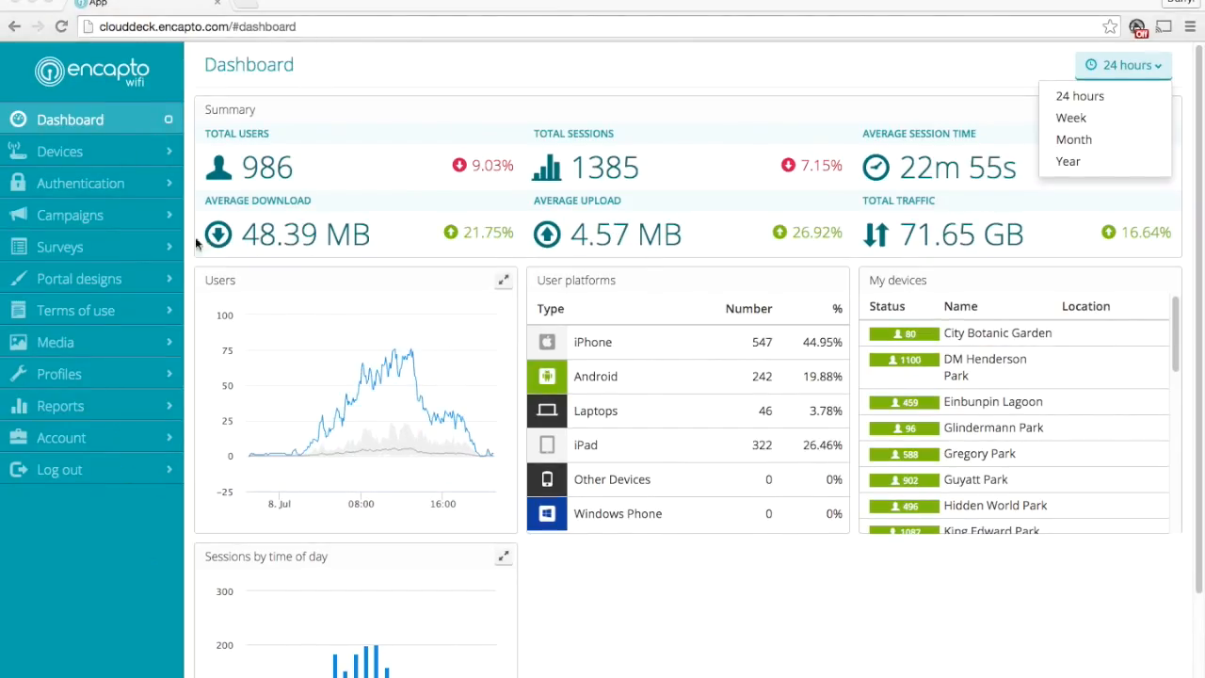
Open the Devices page and review the status, location, tags and profile of the listed devices
{"action": "left_click", "coordinate": [98, 151]}
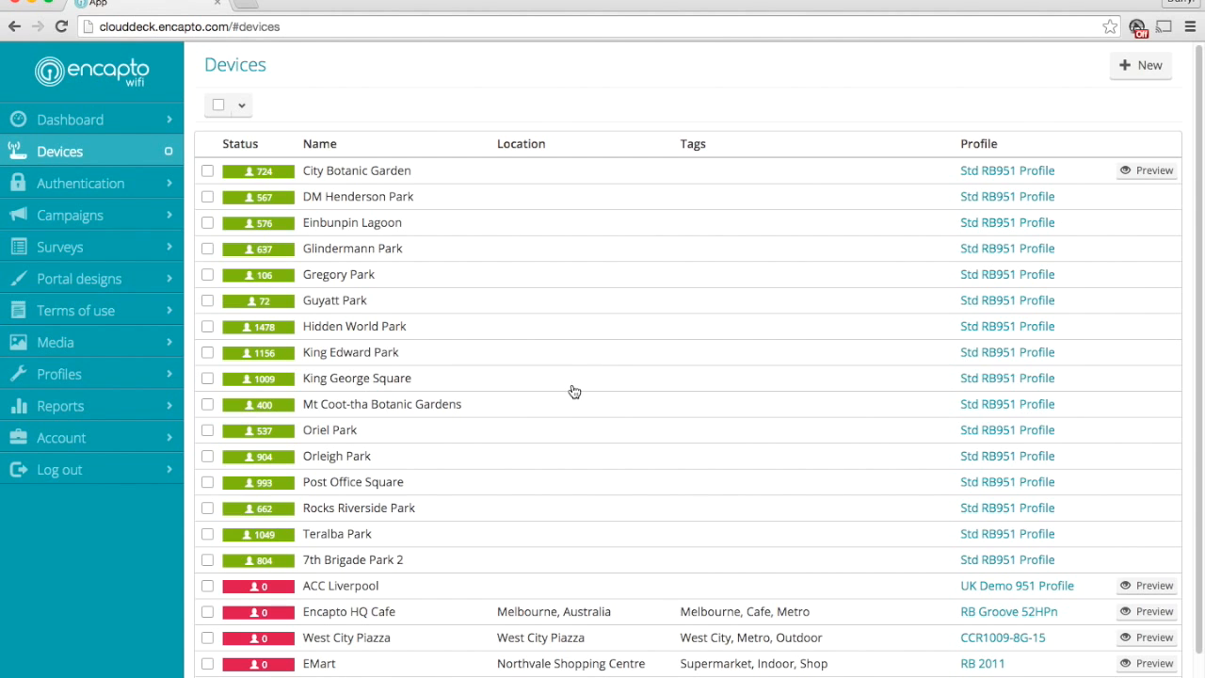
{"action": "scroll", "coordinate": [576, 396], "scroll_direction": "down", "scroll_amount": 1}
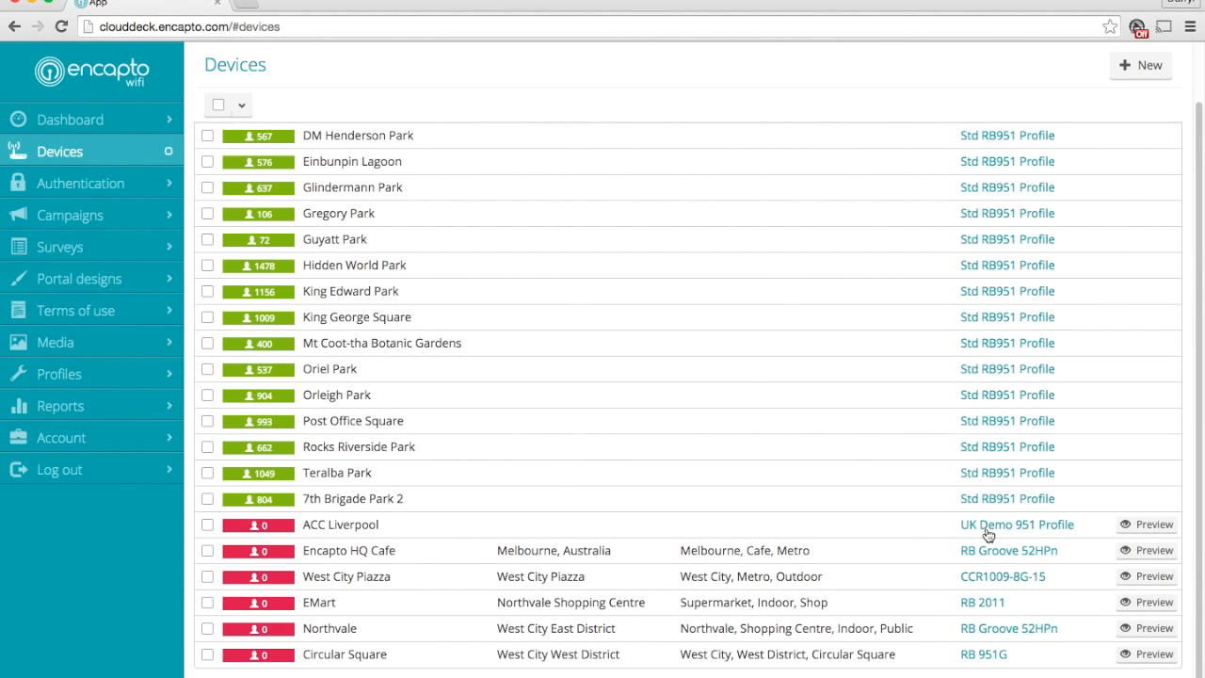
{"action": "scroll", "coordinate": [881, 398], "scroll_direction": "up", "scroll_amount": 1}
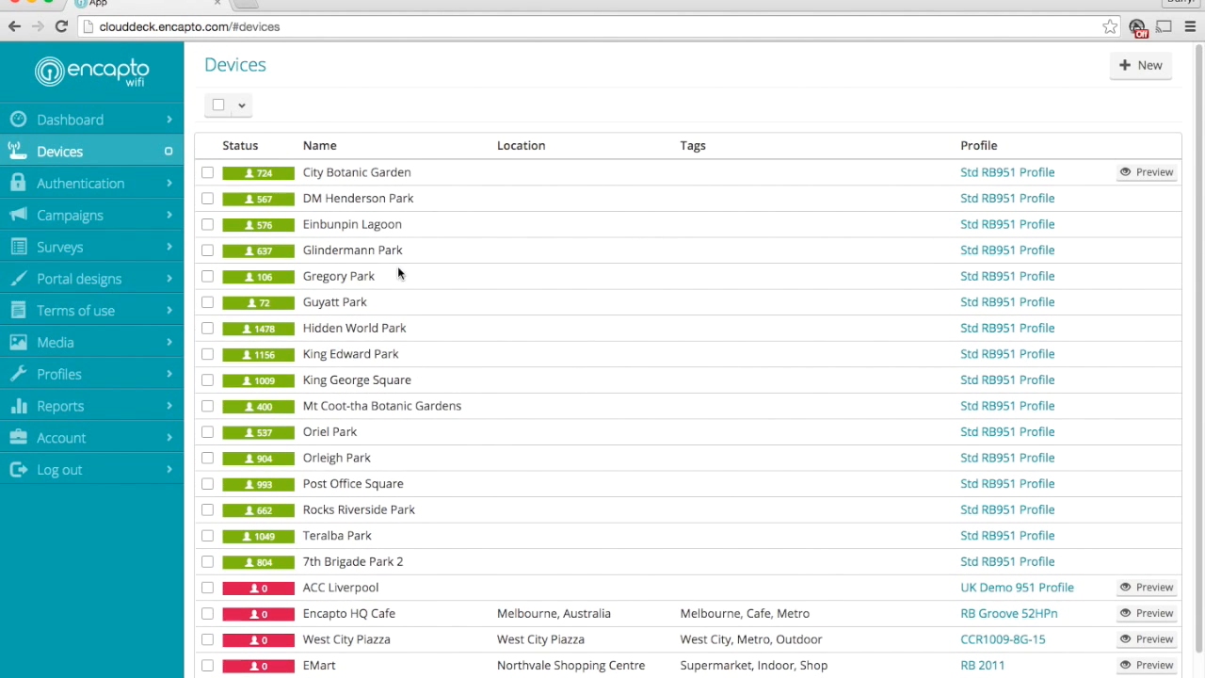
{"action": "scroll", "coordinate": [455, 653], "scroll_direction": "down", "scroll_amount": 1}
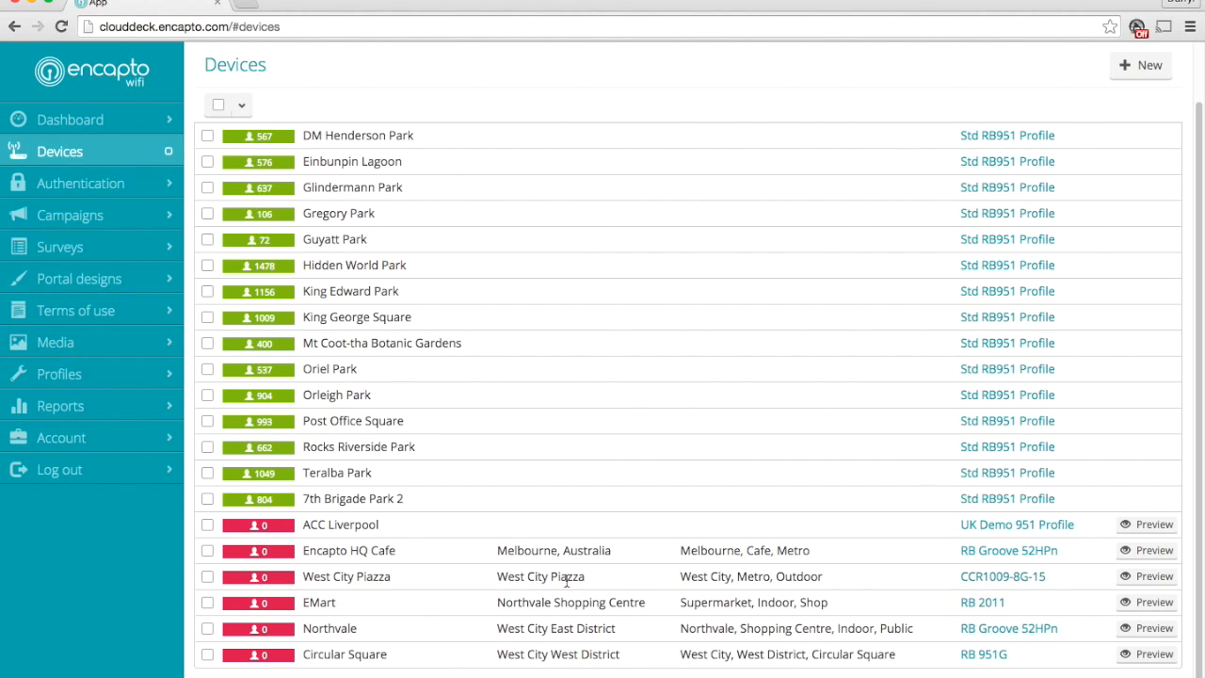
{"action": "scroll", "coordinate": [428, 343], "scroll_direction": "up", "scroll_amount": 1}
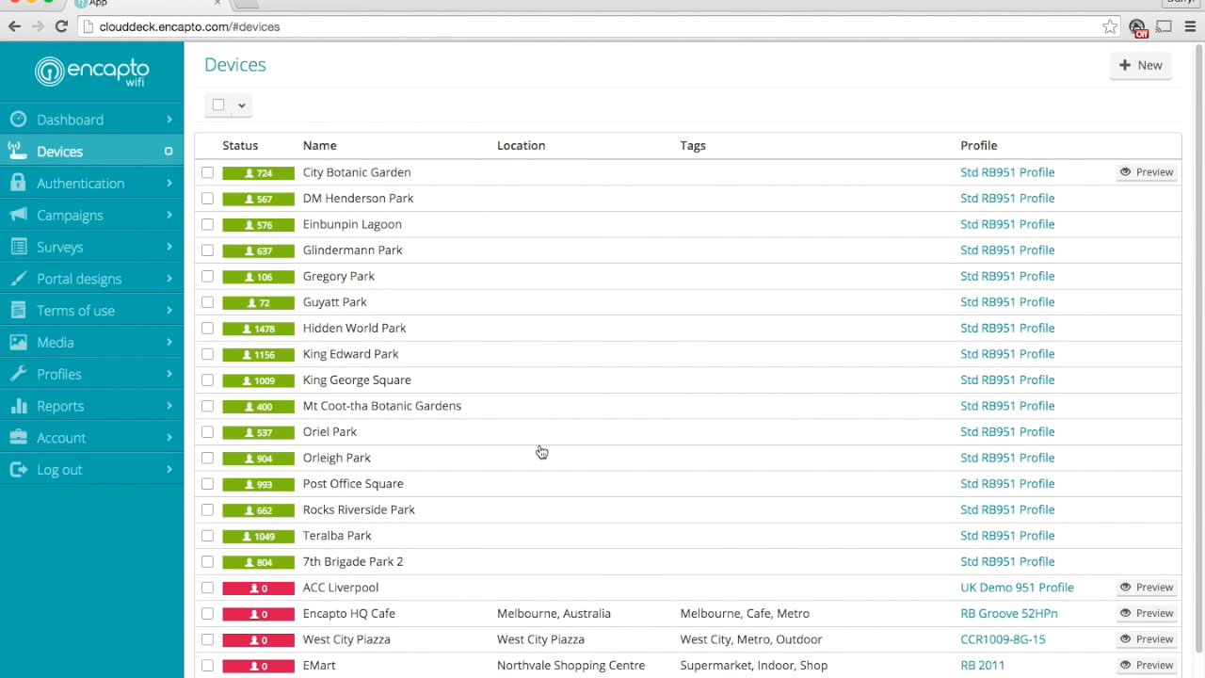
Preview the Circular Square device's portal and check its splash page at phone width and full width
{"action": "scroll", "coordinate": [810, 480], "scroll_direction": "down", "scroll_amount": 1}
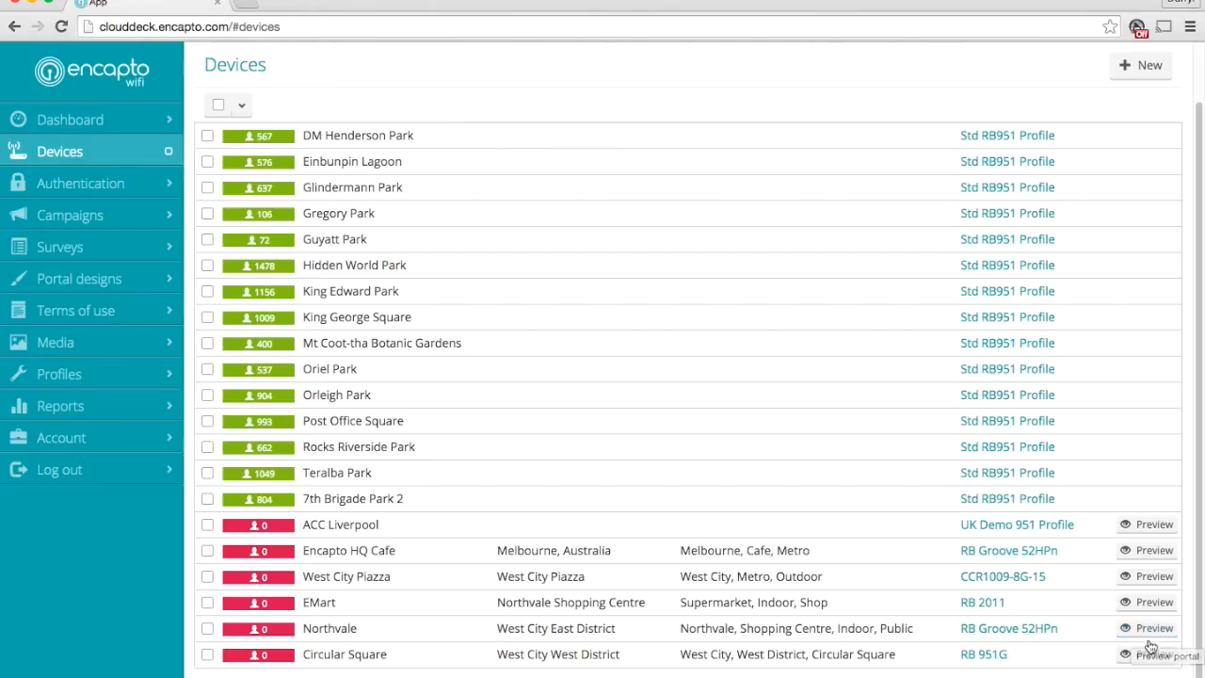
{"action": "left_click", "coordinate": [1151, 654]}
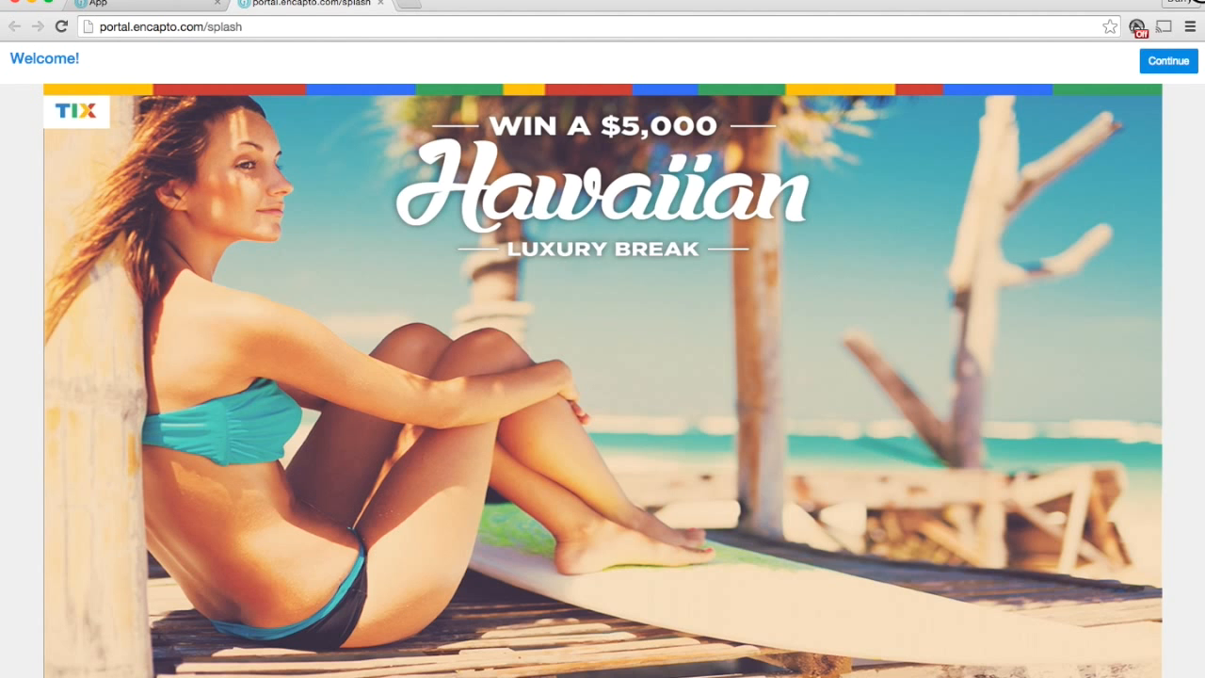
{"action": "left_click_drag", "start_coordinate": [1203, 2], "coordinate": [335, 2]}
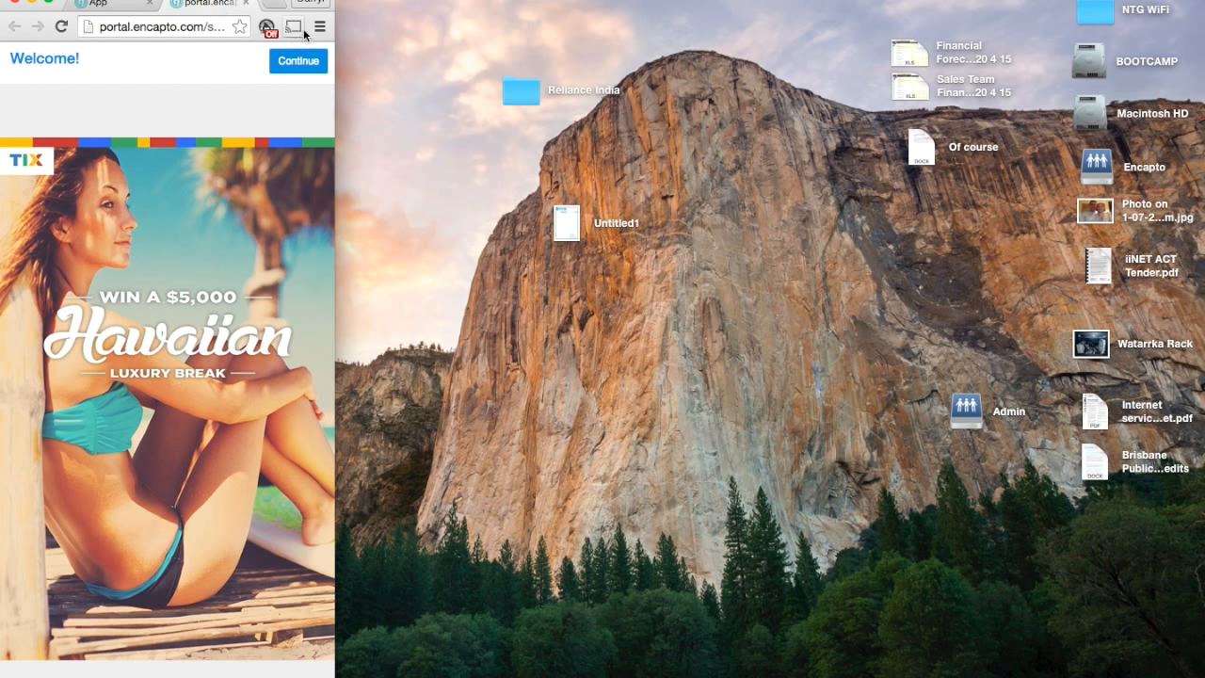
{"action": "left_click_drag", "start_coordinate": [334, 25], "coordinate": [1199, 73]}
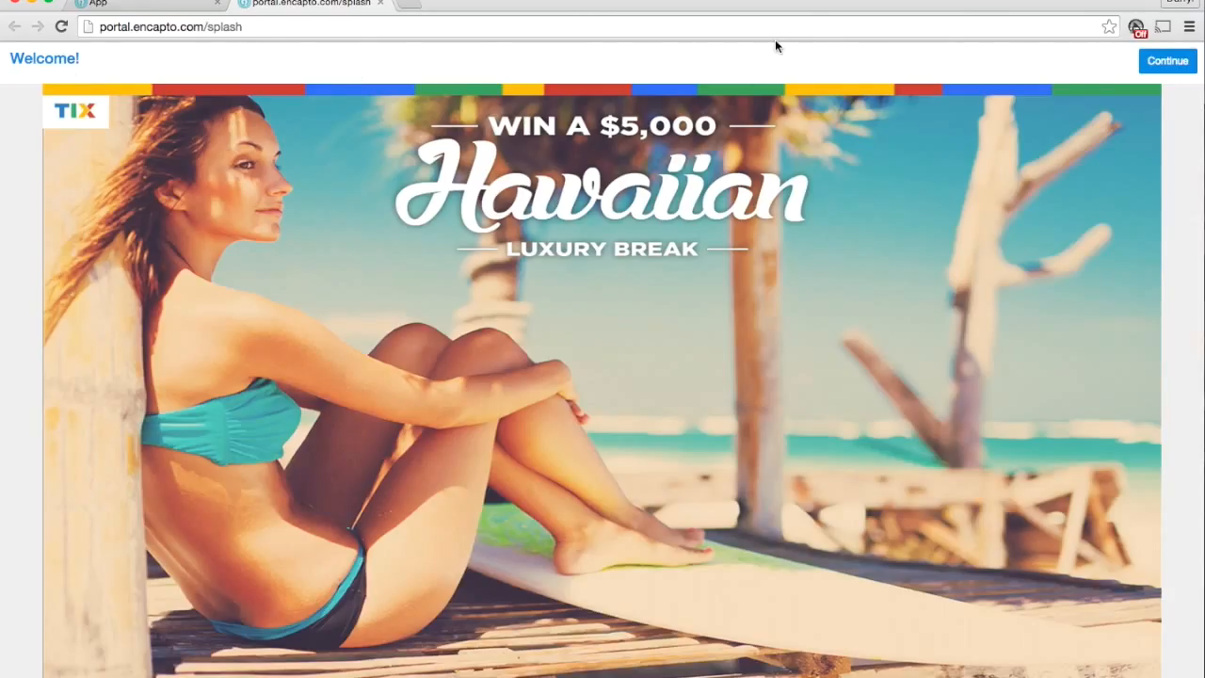
Continue past the splash page to the Circular Square portal and read through its About page
{"action": "left_click", "coordinate": [1157, 64]}
{"action": "left_click", "coordinate": [1167, 62]}
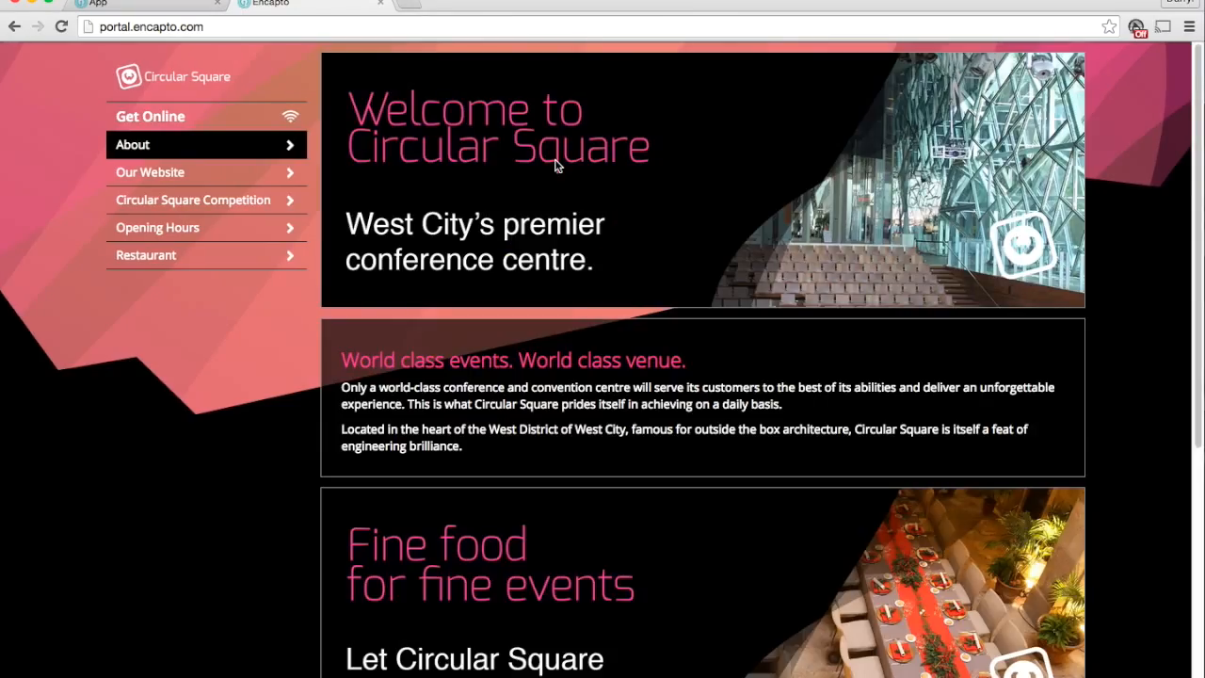
{"action": "scroll", "coordinate": [826, 214], "scroll_direction": "down", "scroll_amount": 2}
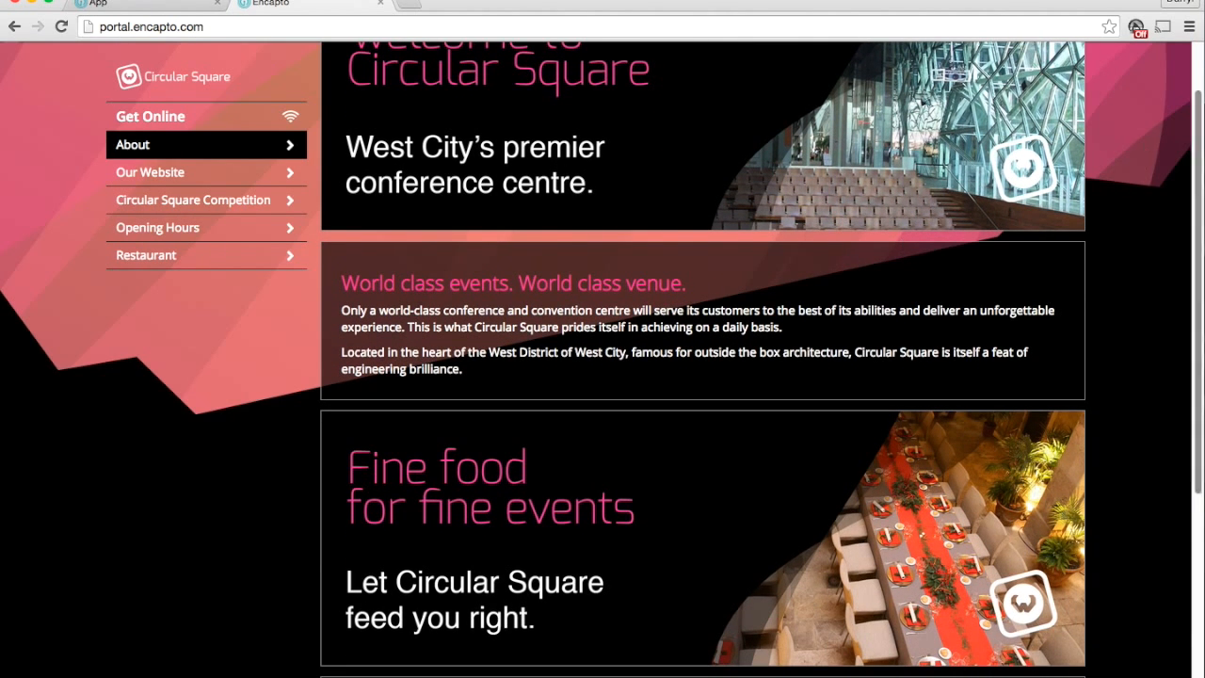
{"action": "left_click", "coordinate": [192, 156]}
{"action": "scroll", "coordinate": [589, 250], "scroll_direction": "down", "scroll_amount": 5}
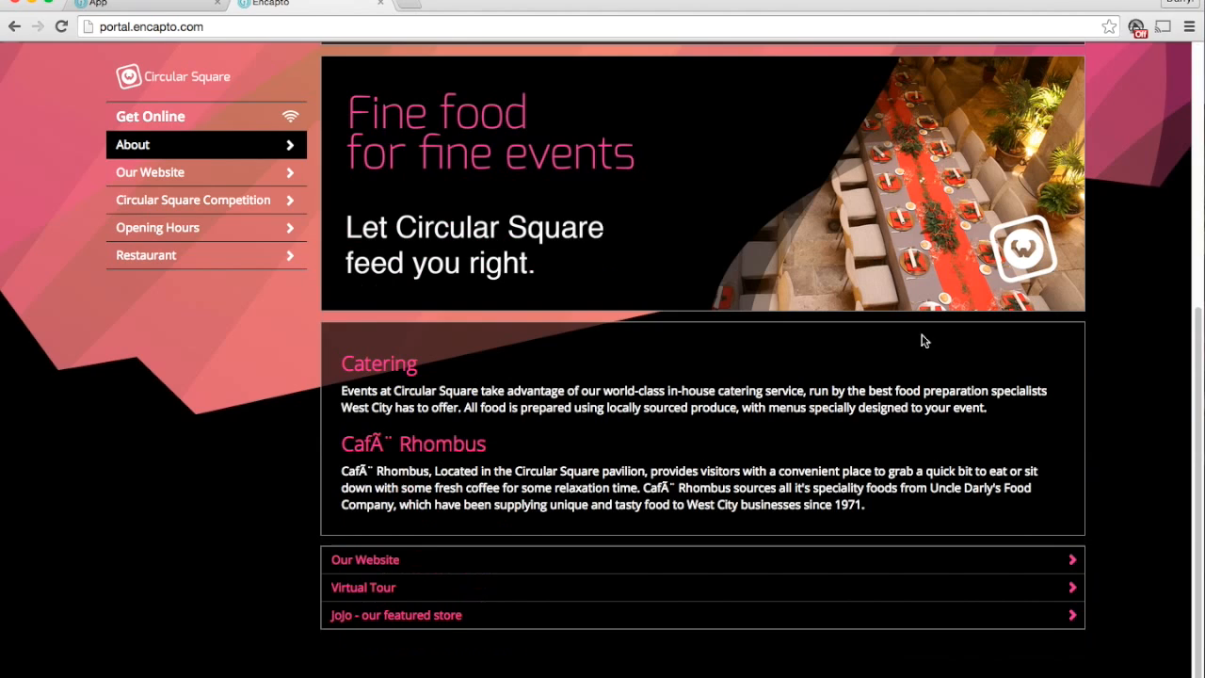
{"action": "scroll", "coordinate": [561, 326], "scroll_direction": "up", "scroll_amount": 5}
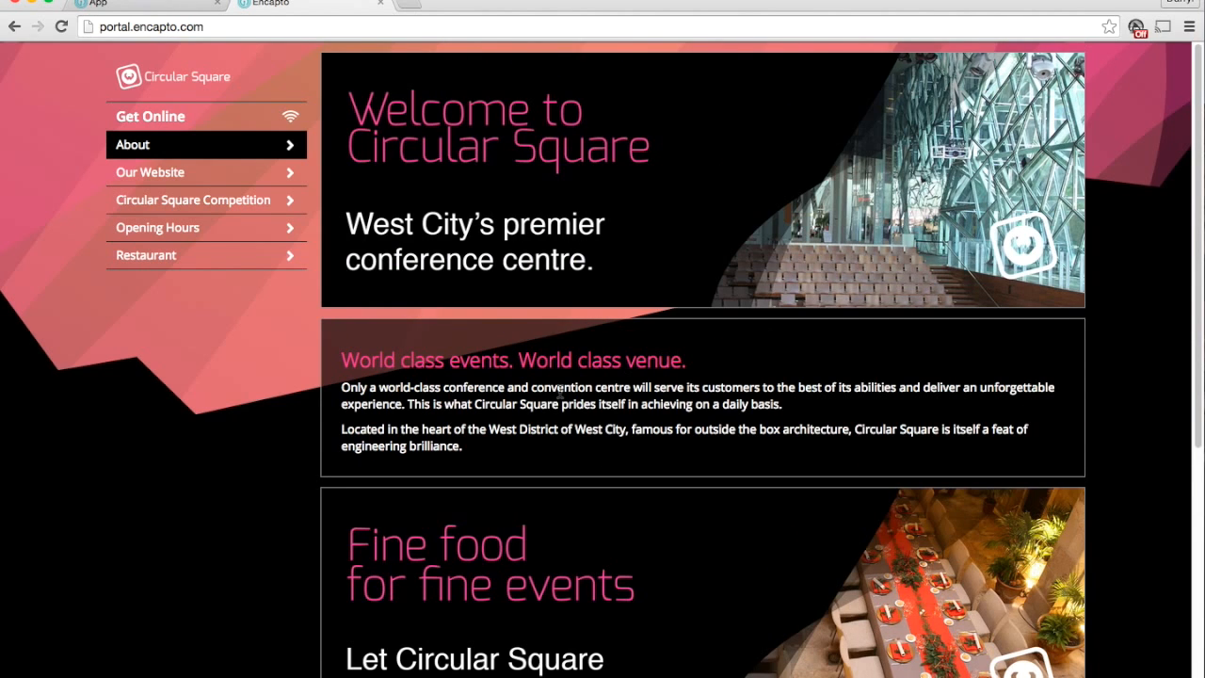
{"action": "left_click_drag", "start_coordinate": [478, 359], "coordinate": [687, 431]}
{"action": "left_click", "coordinate": [637, 480]}
{"action": "scroll", "coordinate": [575, 502], "scroll_direction": "down", "scroll_amount": 5}
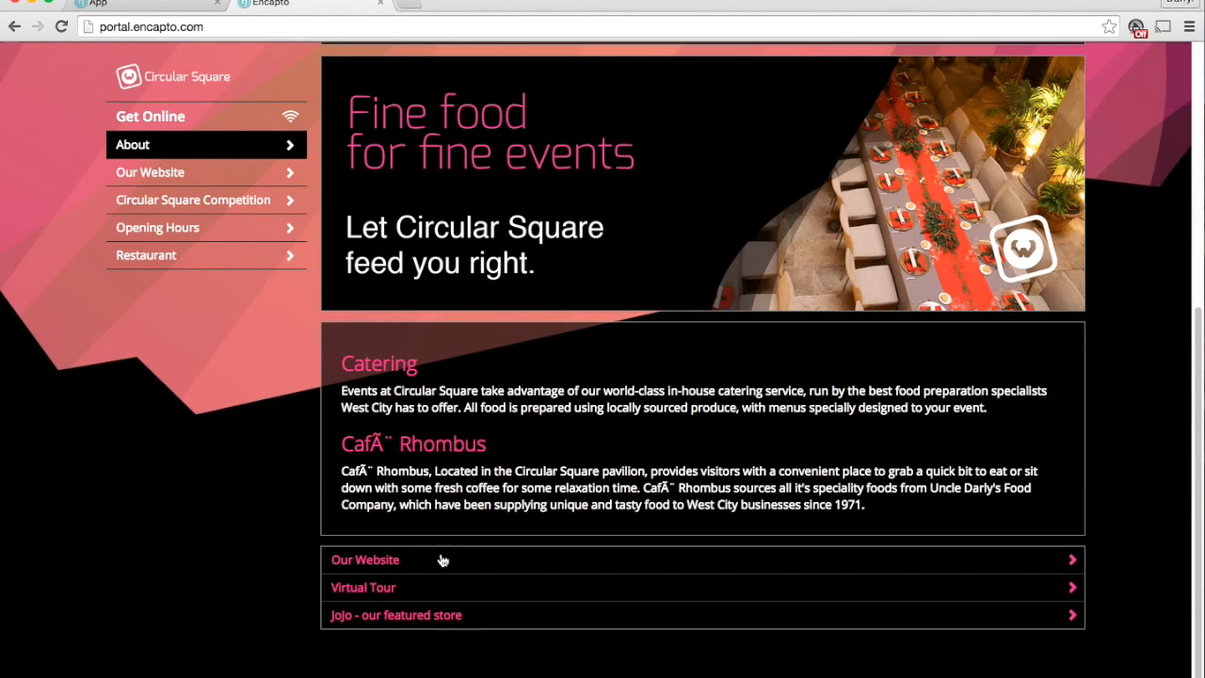
View the portal's Opening Hours page and return to its About page
{"action": "scroll", "coordinate": [398, 579], "scroll_direction": "up", "scroll_amount": 2}
{"action": "scroll", "coordinate": [398, 448], "scroll_direction": "up", "scroll_amount": 4}
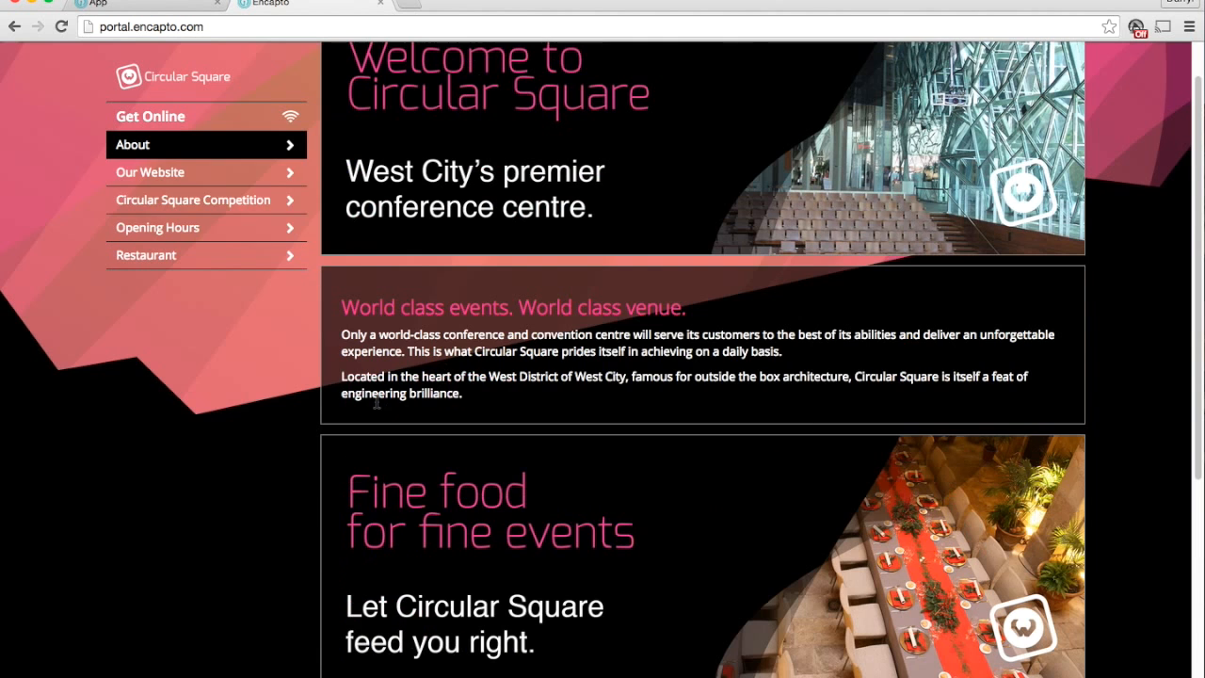
{"action": "left_click", "coordinate": [191, 232]}
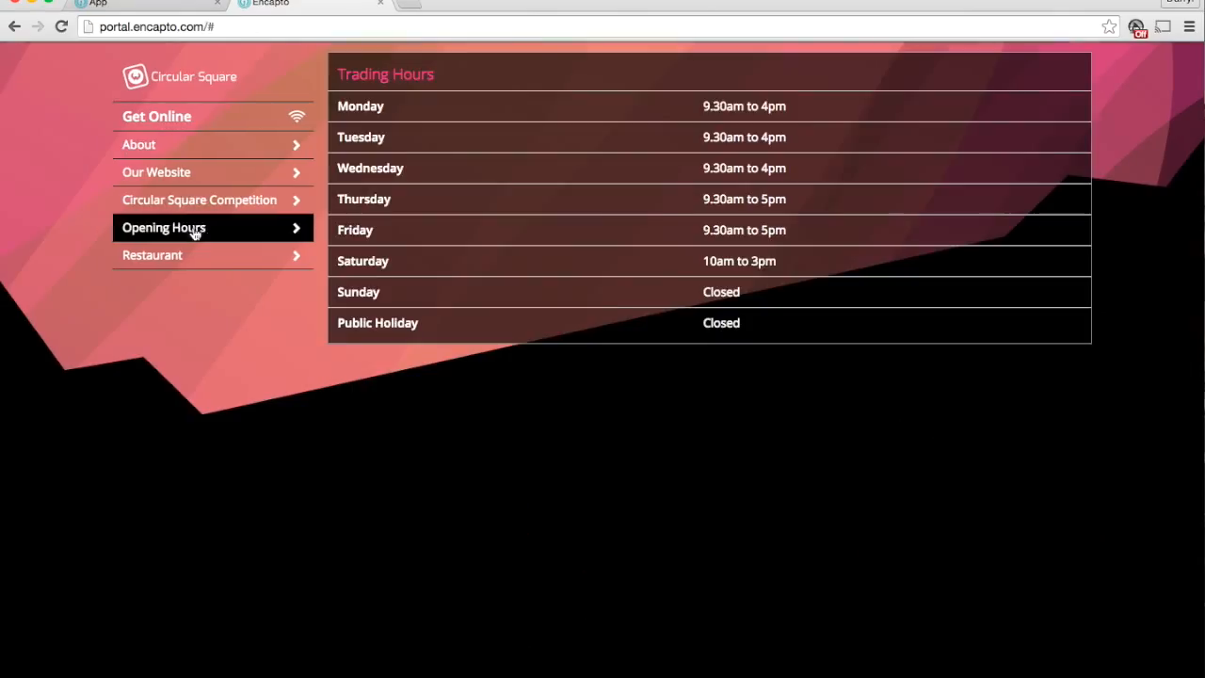
{"action": "left_click", "coordinate": [193, 140]}
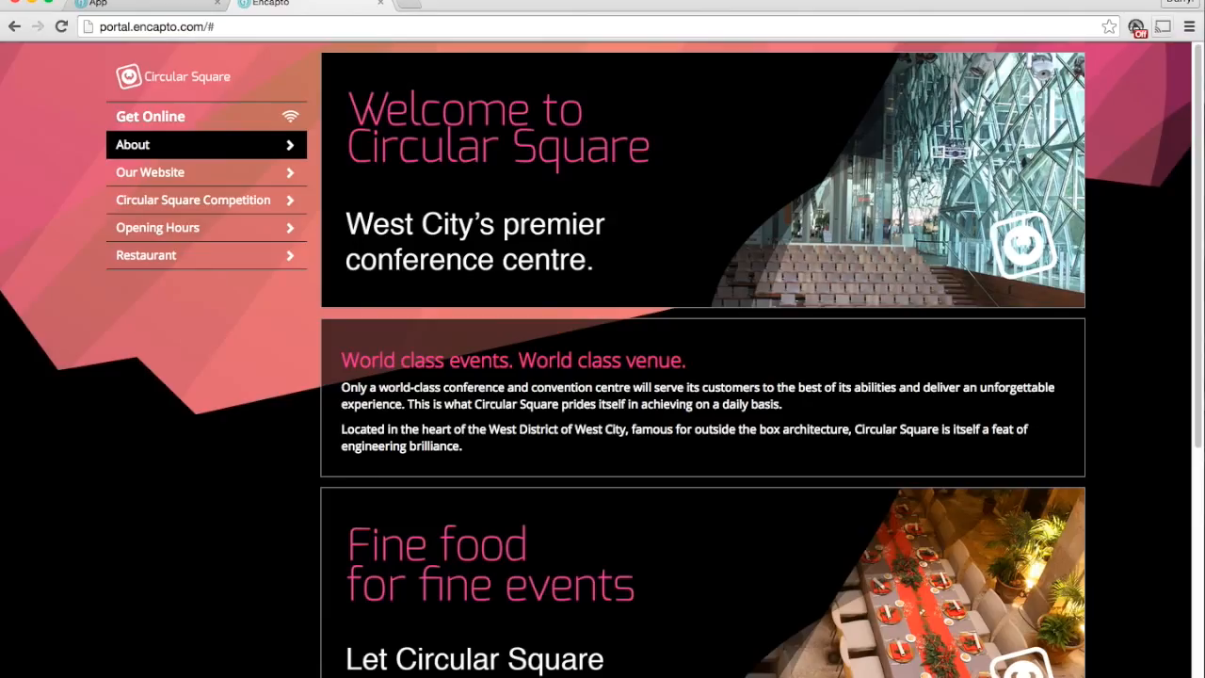
Narrow the browser window to phone width and visit the Opening Hours and About pages in the mobile layout
{"action": "left_click_drag", "start_coordinate": [1201, 2], "coordinate": [378, 6]}
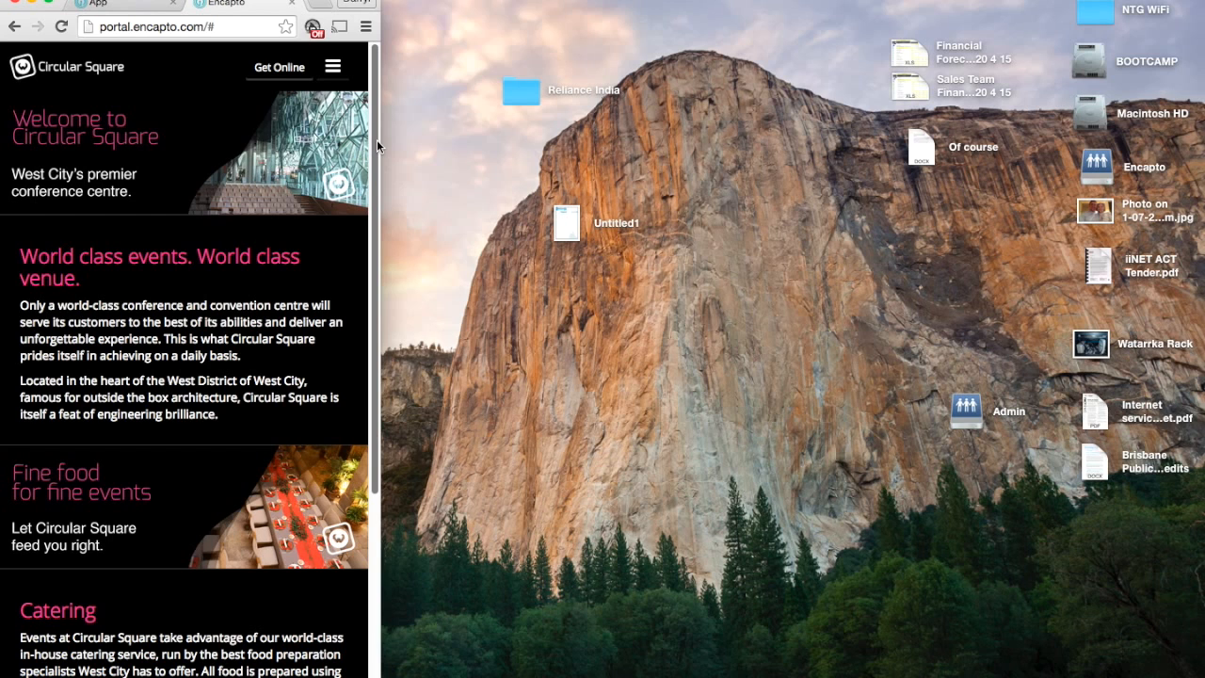
{"action": "left_click", "coordinate": [333, 68]}
{"action": "left_click", "coordinate": [93, 187]}
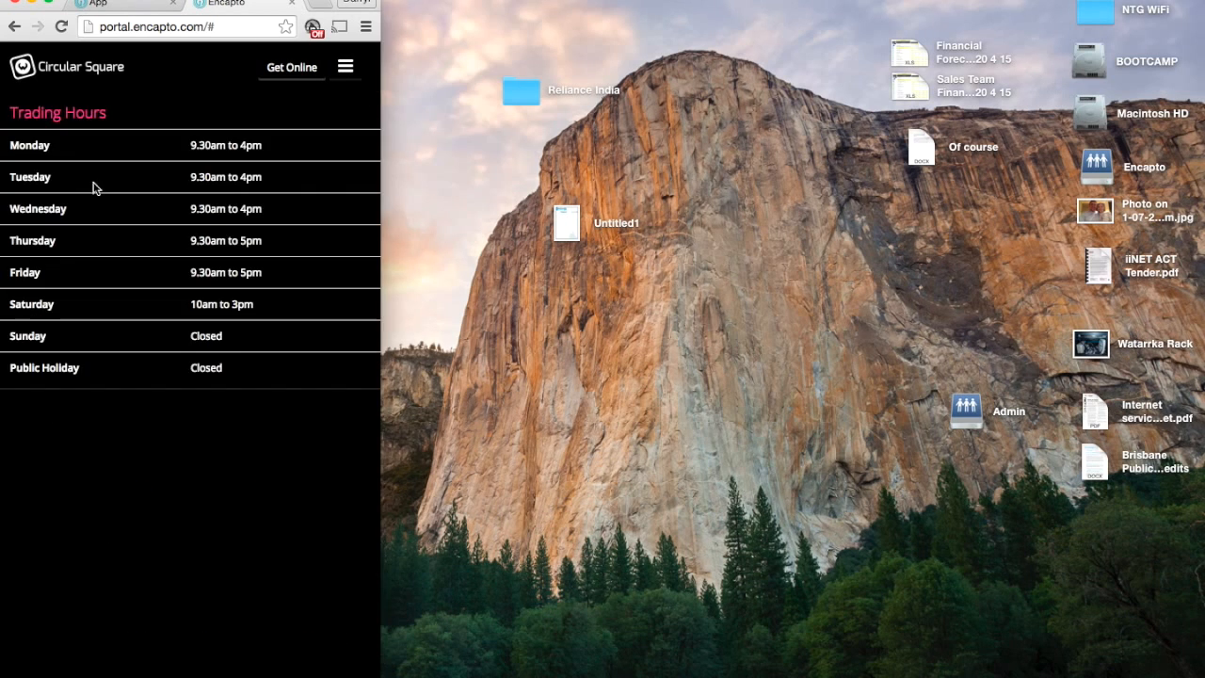
{"action": "left_click", "coordinate": [344, 68]}
{"action": "left_click", "coordinate": [154, 107]}
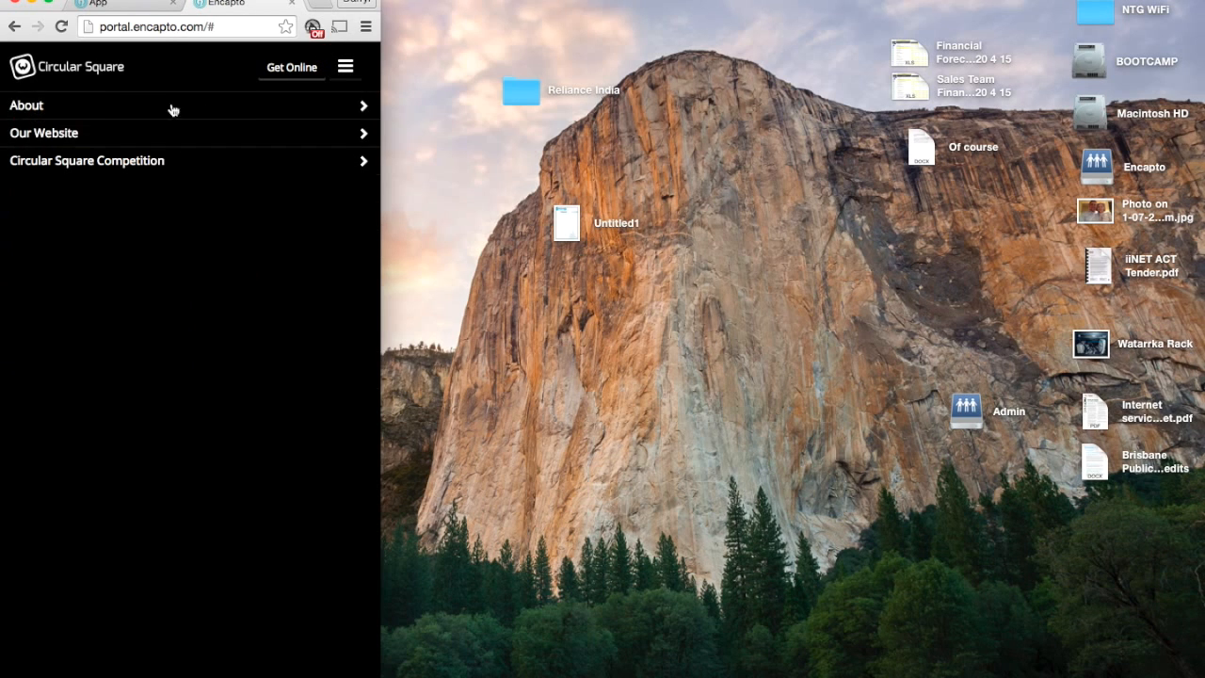
Open the portal's Get Online form and widen the browser window back to full width
{"action": "left_click_drag", "start_coordinate": [383, 41], "coordinate": [643, 51]}
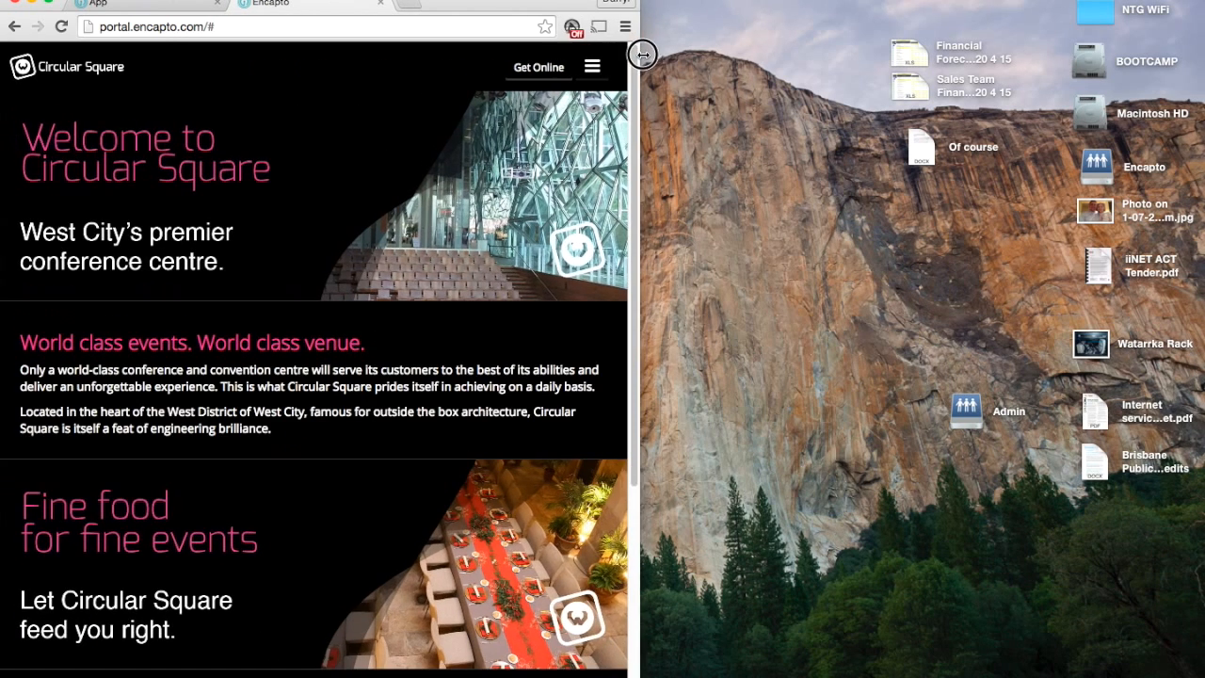
{"action": "left_click", "coordinate": [532, 71]}
{"action": "left_click_drag", "start_coordinate": [639, 43], "coordinate": [1199, 23]}
Autofill the Get Online form with the visitor's first name, last name and e-mail, and set Gender to Male
{"action": "left_click", "coordinate": [404, 153]}
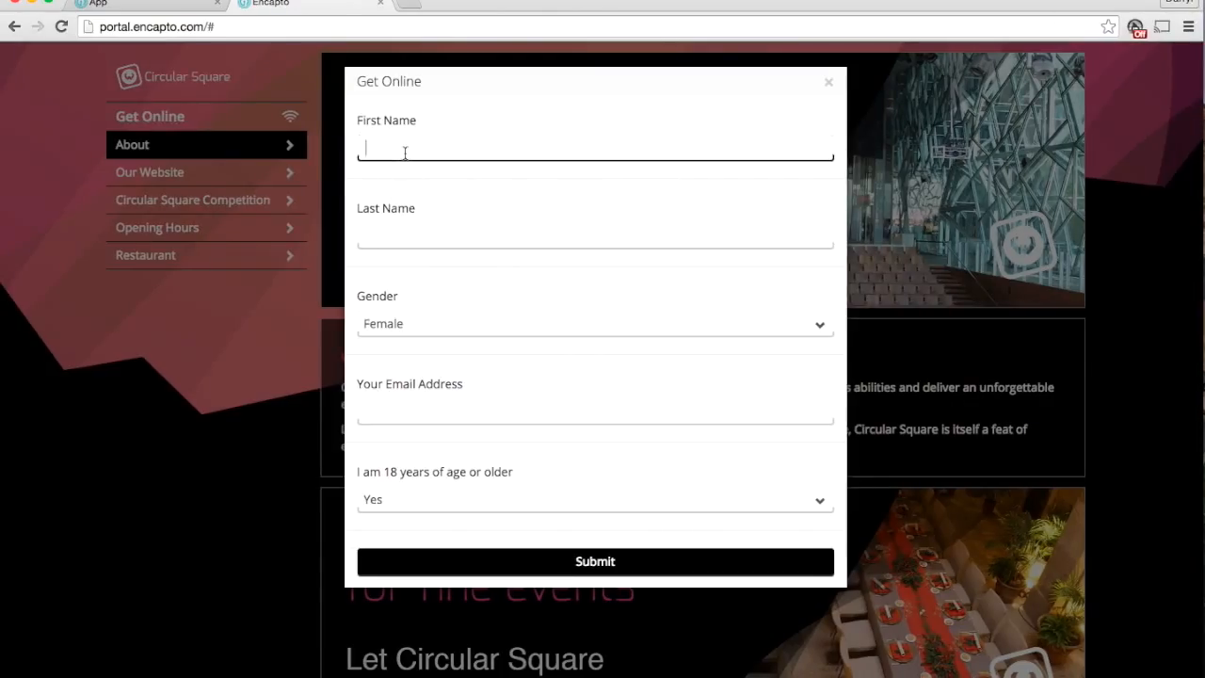
{"action": "type", "text": "Darr"}
{"action": "key", "text": "Down"}
{"action": "key", "text": "Return"}
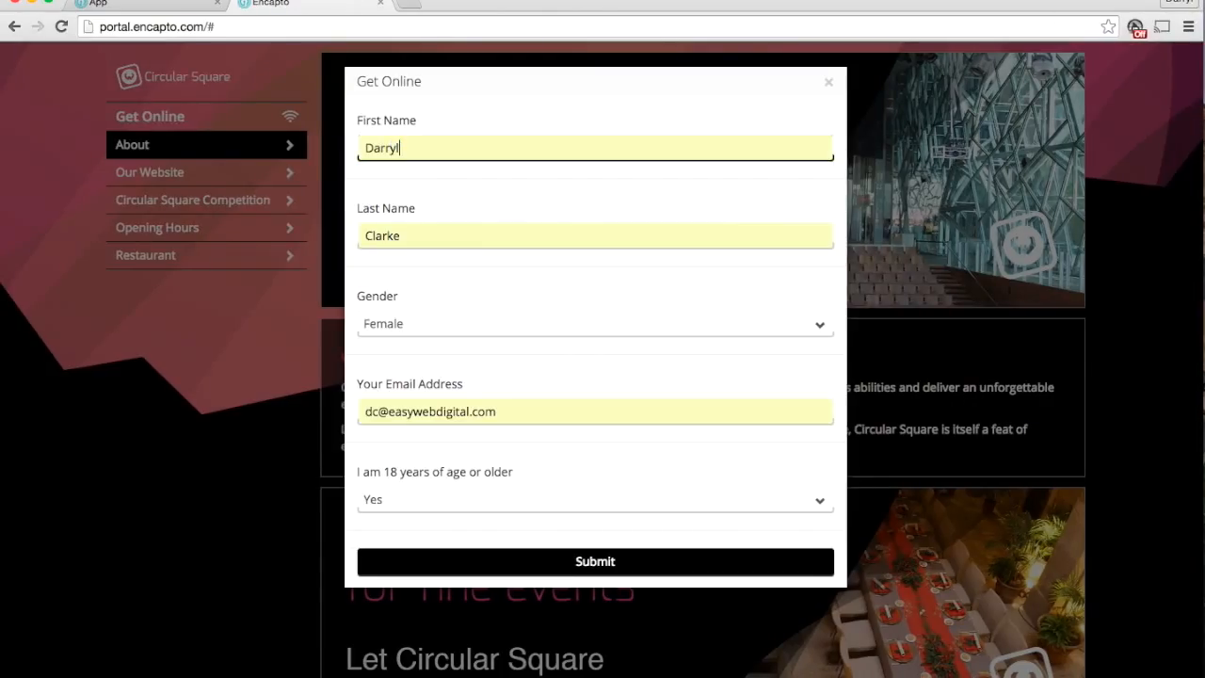
{"action": "left_click", "coordinate": [424, 323]}
{"action": "left_click", "coordinate": [423, 338]}
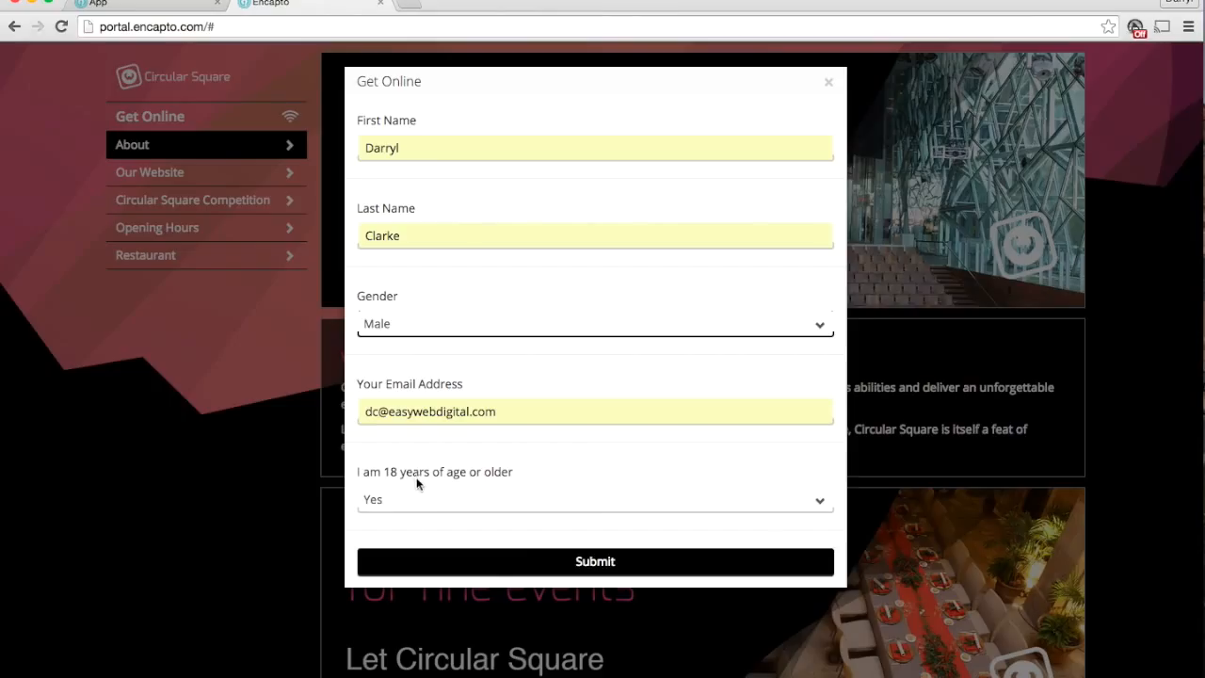
{"action": "left_click_drag", "start_coordinate": [512, 471], "coordinate": [357, 123]}
{"action": "left_click", "coordinate": [358, 122]}
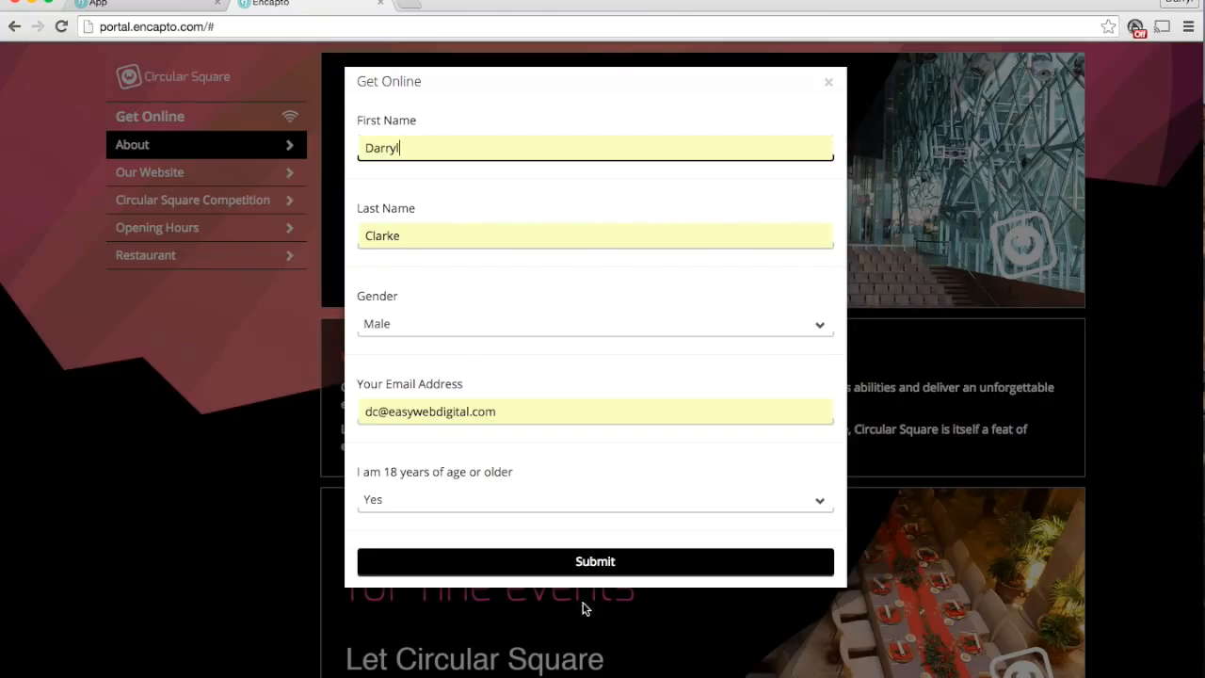
Submit the Get Online form, open the Click to get Online option and try its terms agreement checkbox
{"action": "left_click", "coordinate": [616, 564]}
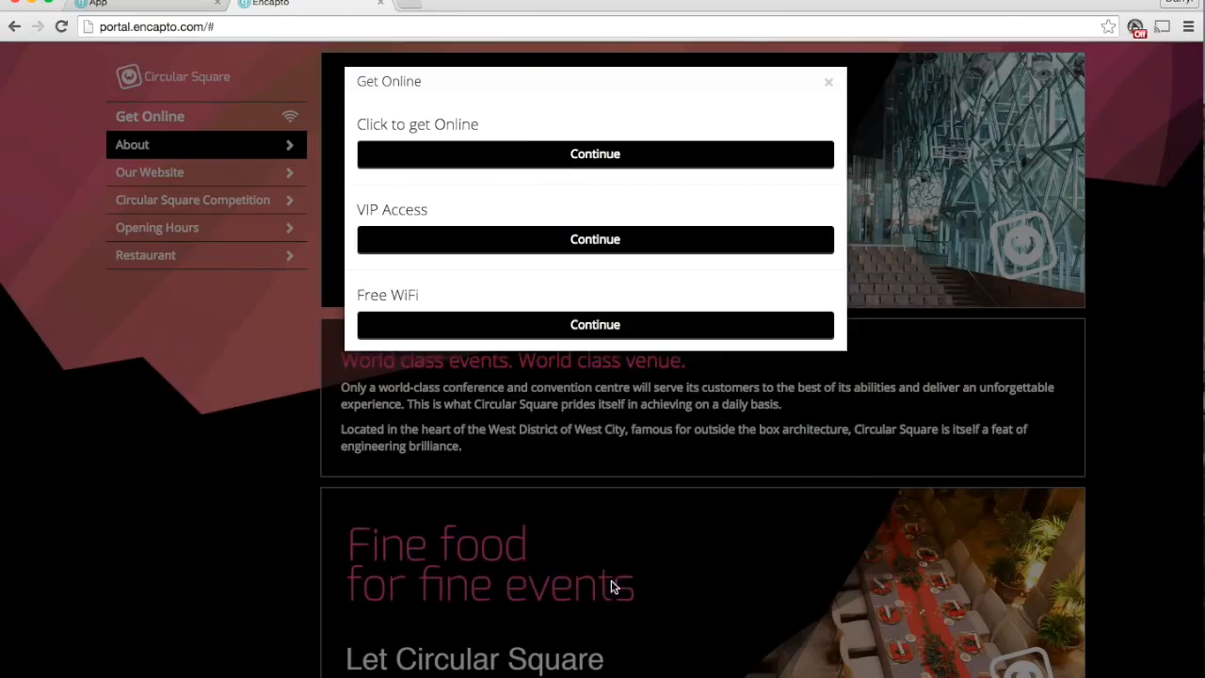
{"action": "left_click", "coordinate": [550, 153]}
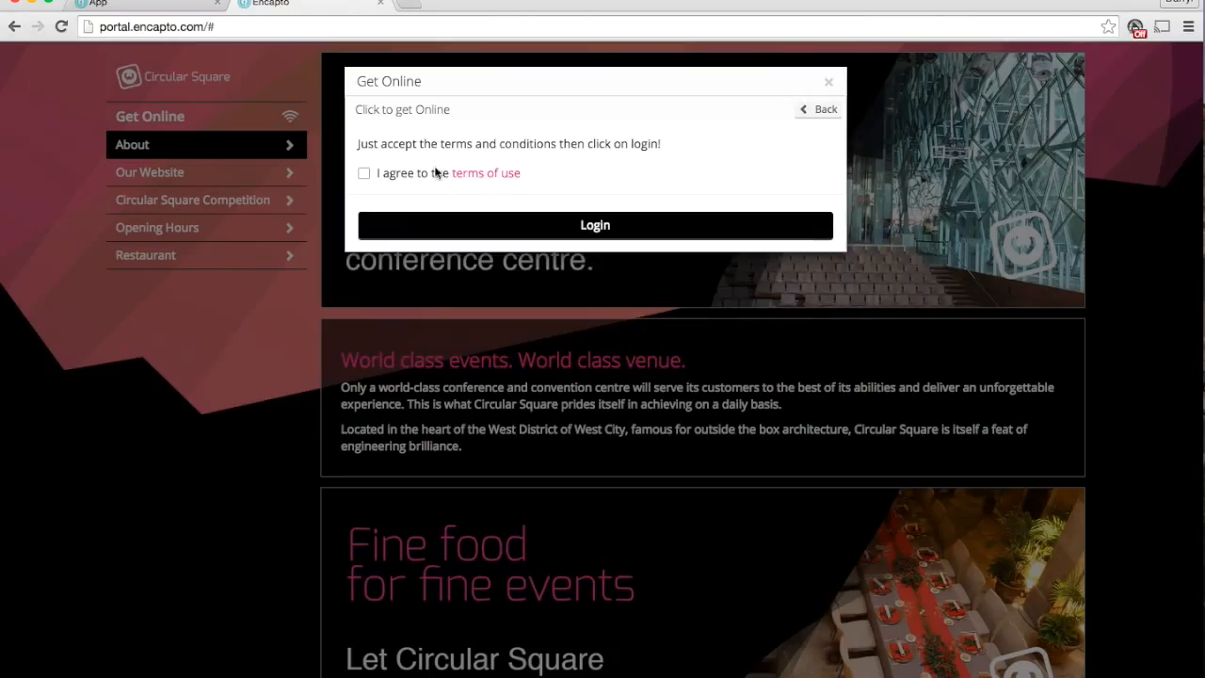
{"action": "left_click", "coordinate": [364, 173]}
{"action": "left_click", "coordinate": [364, 173]}
Open the terms of use, read through the WiFi Terms and Conditions and return to the login form
{"action": "left_click", "coordinate": [491, 173]}
{"action": "scroll", "coordinate": [557, 222], "scroll_direction": "down", "scroll_amount": 5}
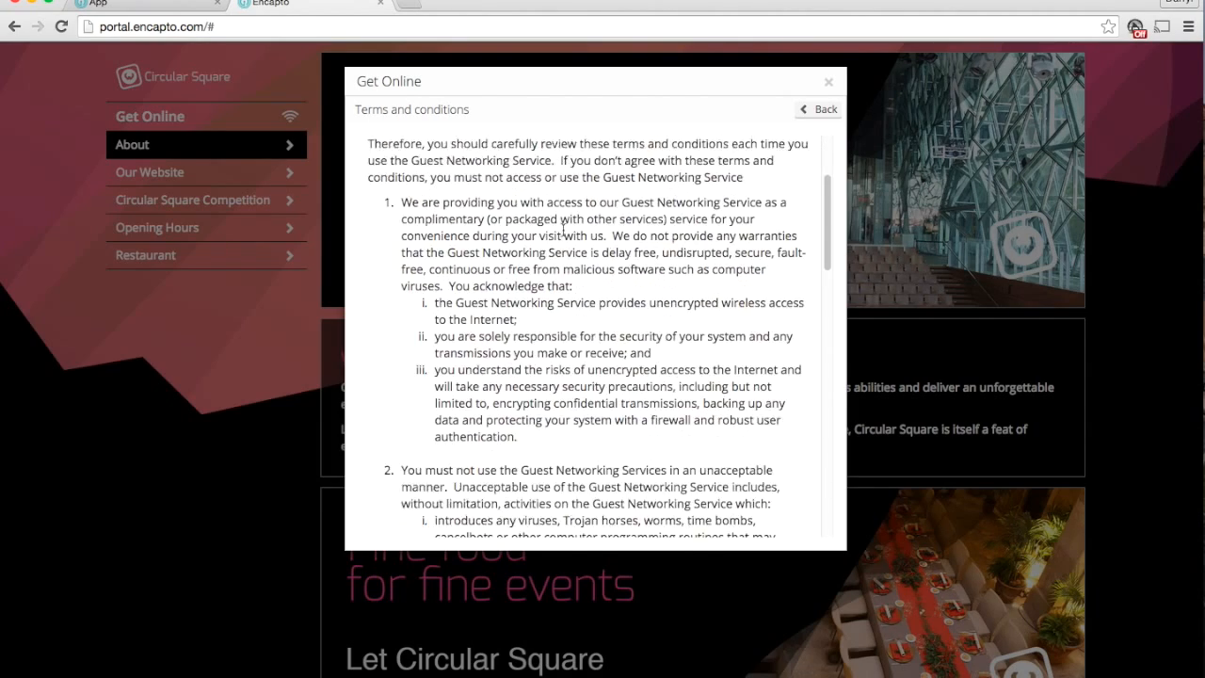
{"action": "scroll", "coordinate": [564, 280], "scroll_direction": "down", "scroll_amount": 10}
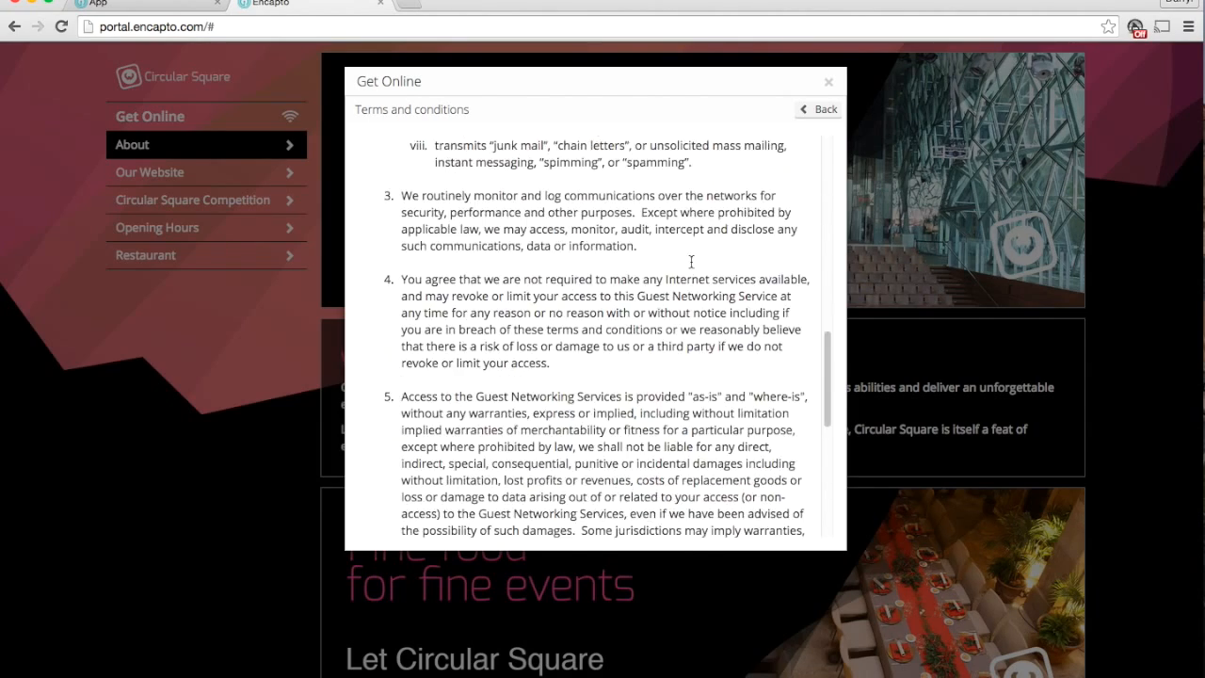
{"action": "scroll", "coordinate": [665, 282], "scroll_direction": "down", "scroll_amount": 2}
{"action": "scroll", "coordinate": [650, 297], "scroll_direction": "up", "scroll_amount": 15}
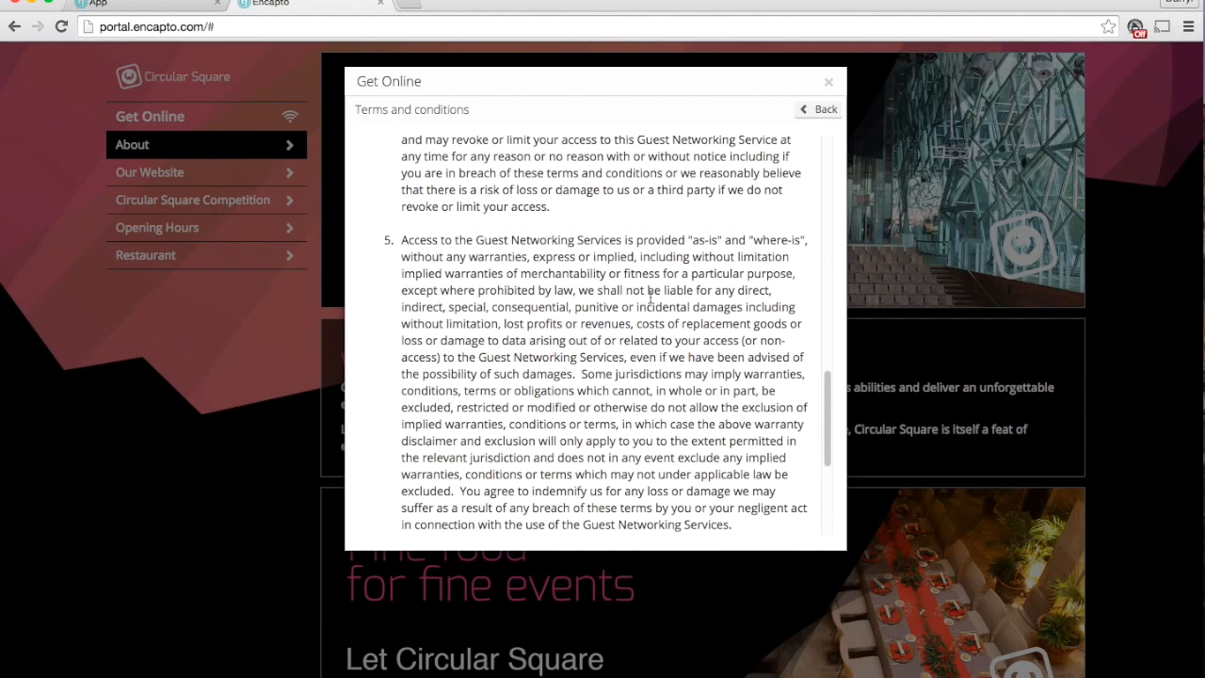
{"action": "left_click", "coordinate": [814, 113]}
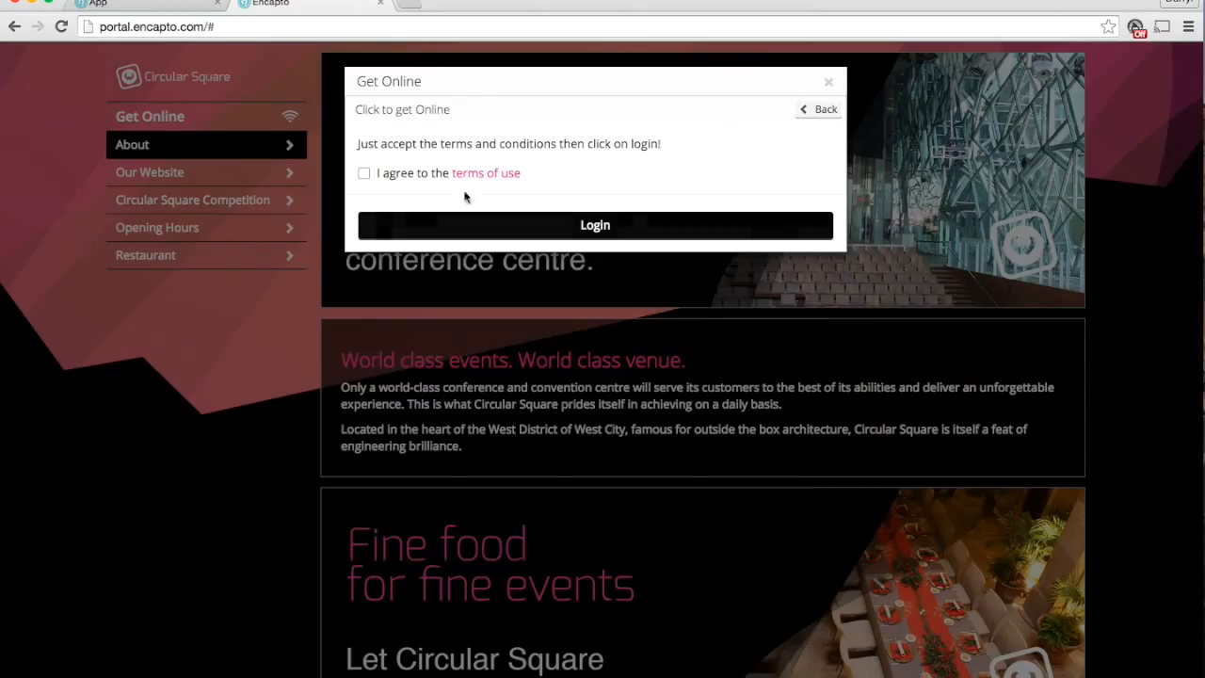
Go back to the access options, open VIP Access, enter the shared passphrase and agree to the terms of use
{"action": "left_click", "coordinate": [824, 115]}
{"action": "left_click", "coordinate": [585, 238]}
{"action": "left_click", "coordinate": [496, 205]}
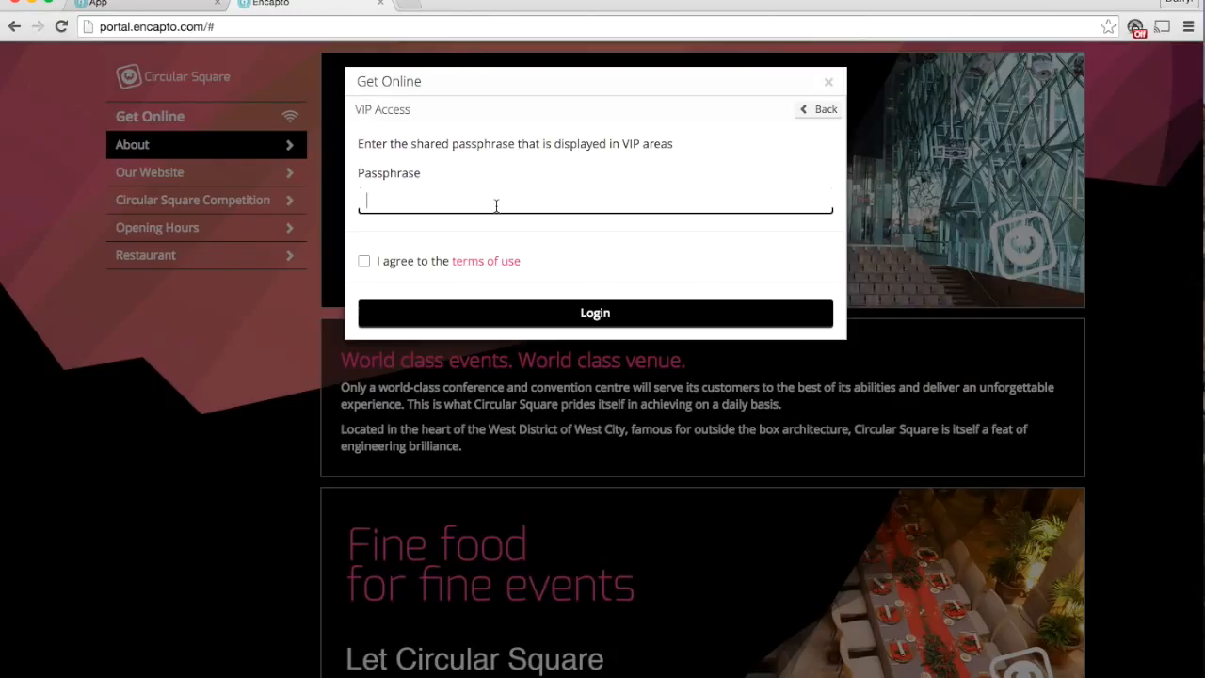
{"action": "type", "text": "letmein"}
{"action": "left_click", "coordinate": [363, 260]}
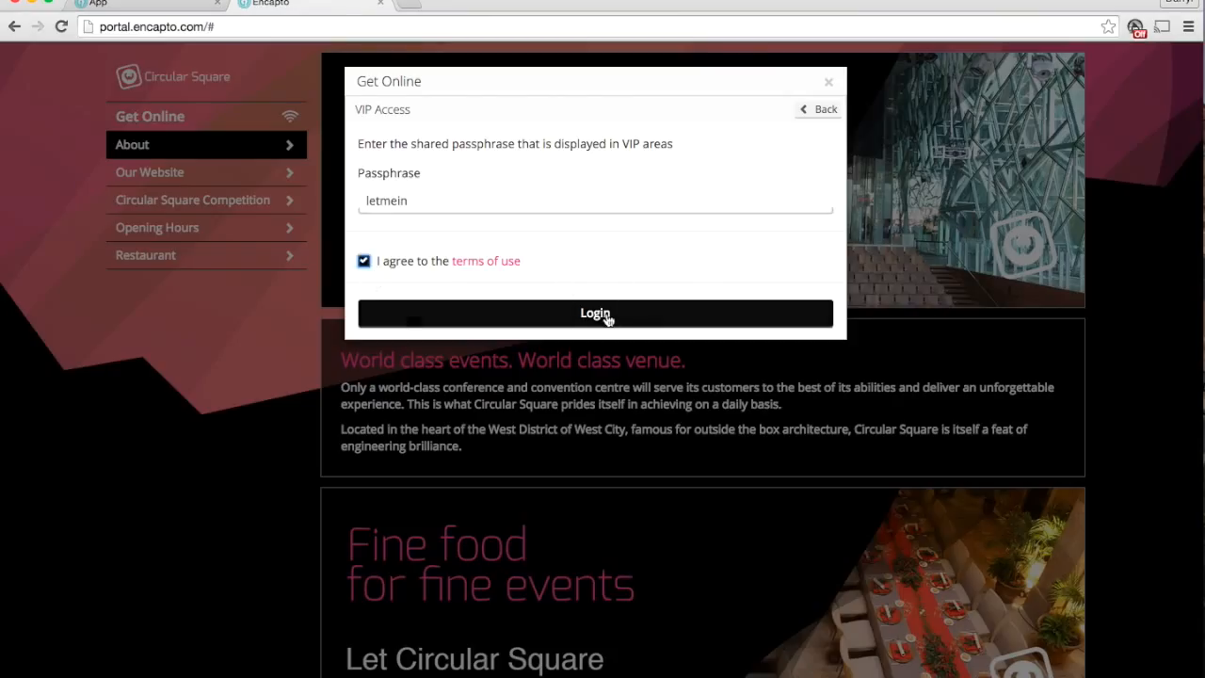
Return to the access options and open the Free WiFi login form
{"action": "left_click", "coordinate": [825, 110]}
{"action": "left_click", "coordinate": [455, 324]}
{"action": "left_click", "coordinate": [452, 205]}
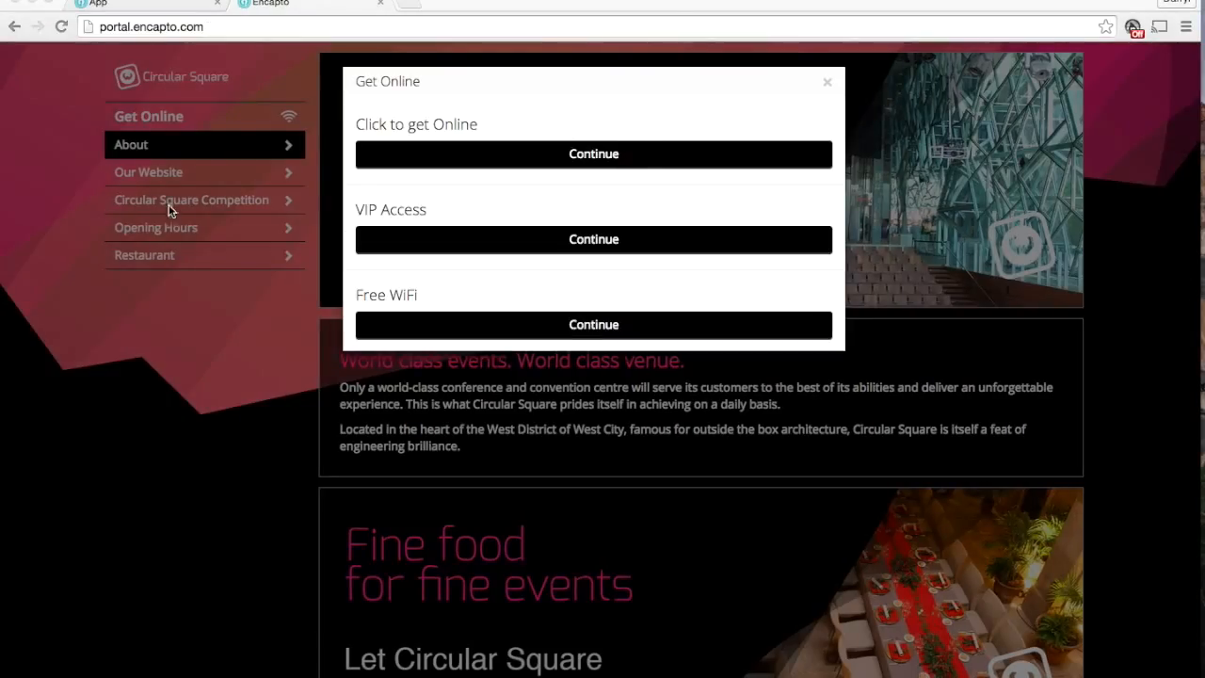
In the dashboard's portal designs, view the device assignment for Circular Square Sample, try selecting all devices and close it unassigned
{"action": "left_click", "coordinate": [181, 4]}
{"action": "left_click", "coordinate": [75, 278]}
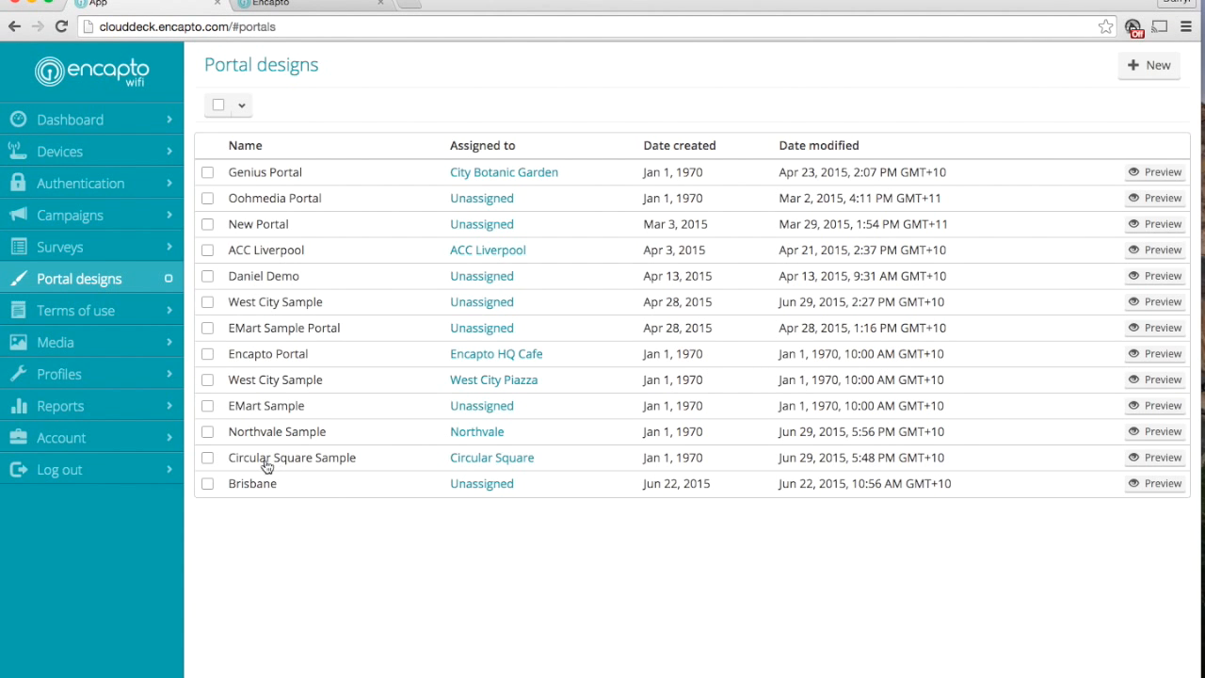
{"action": "left_click", "coordinate": [207, 457]}
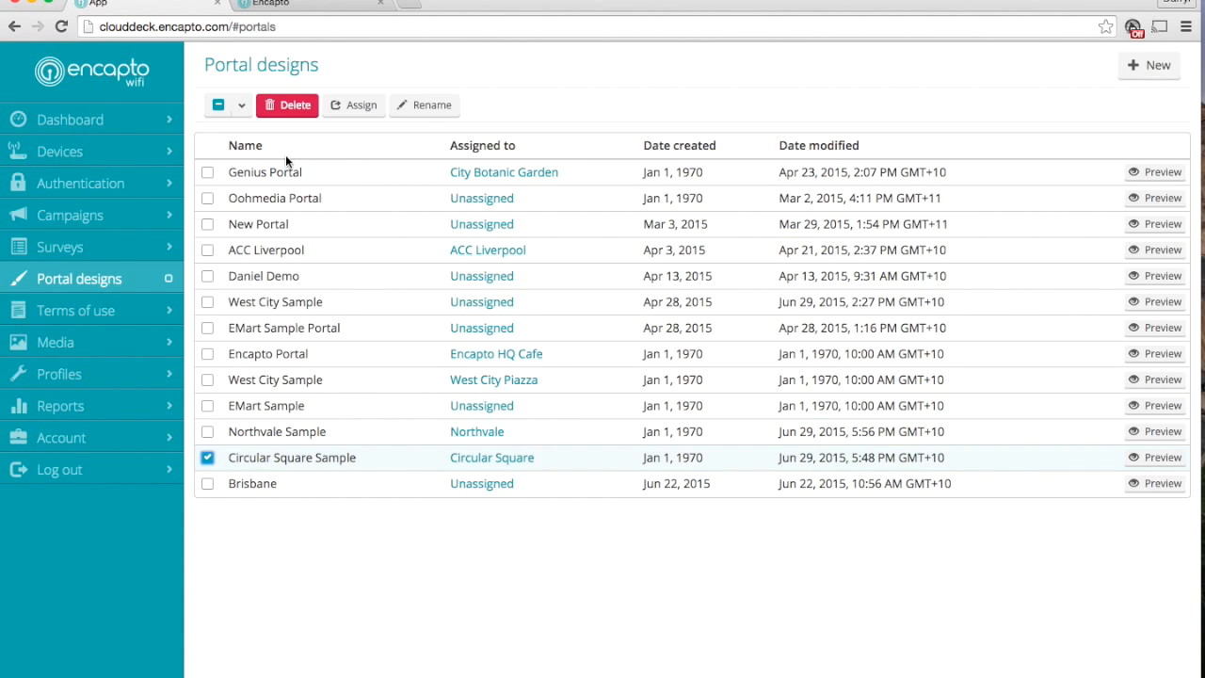
{"action": "left_click", "coordinate": [354, 106]}
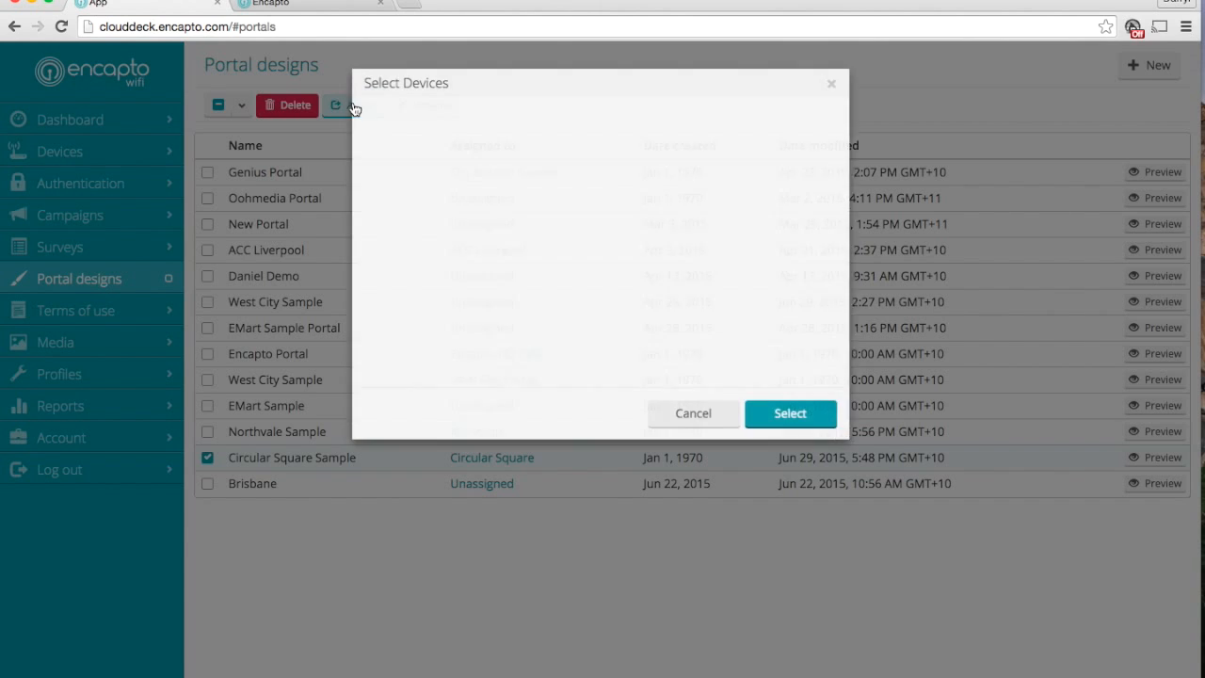
{"action": "left_click", "coordinate": [378, 127]}
{"action": "left_click", "coordinate": [378, 127]}
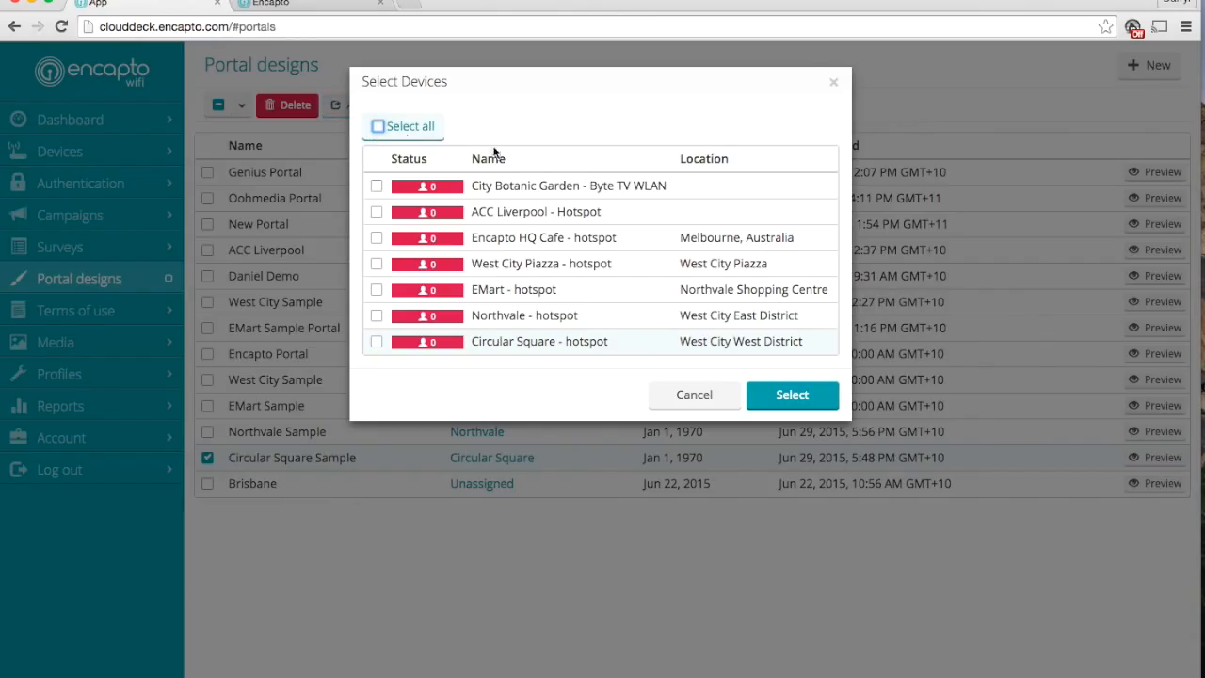
{"action": "left_click", "coordinate": [832, 82]}
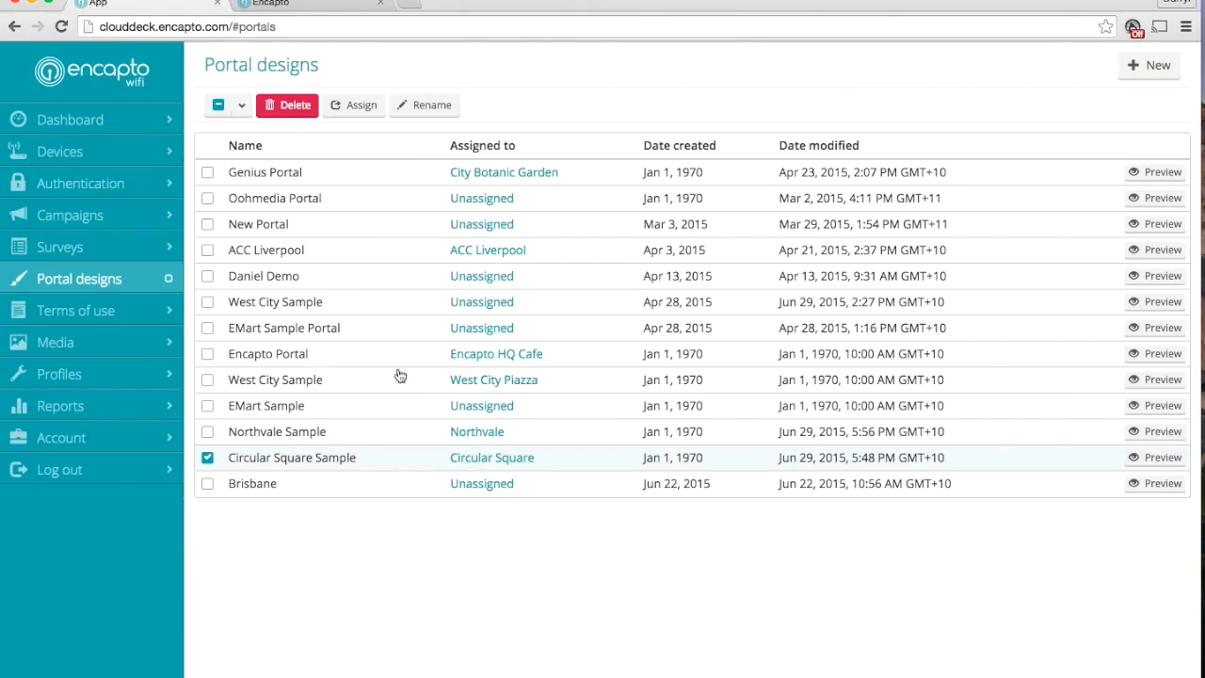
Open the Circular Square Sample design's Branding settings and compare them with the guest portal, closing its Get Online dialog
{"action": "left_click", "coordinate": [317, 459]}
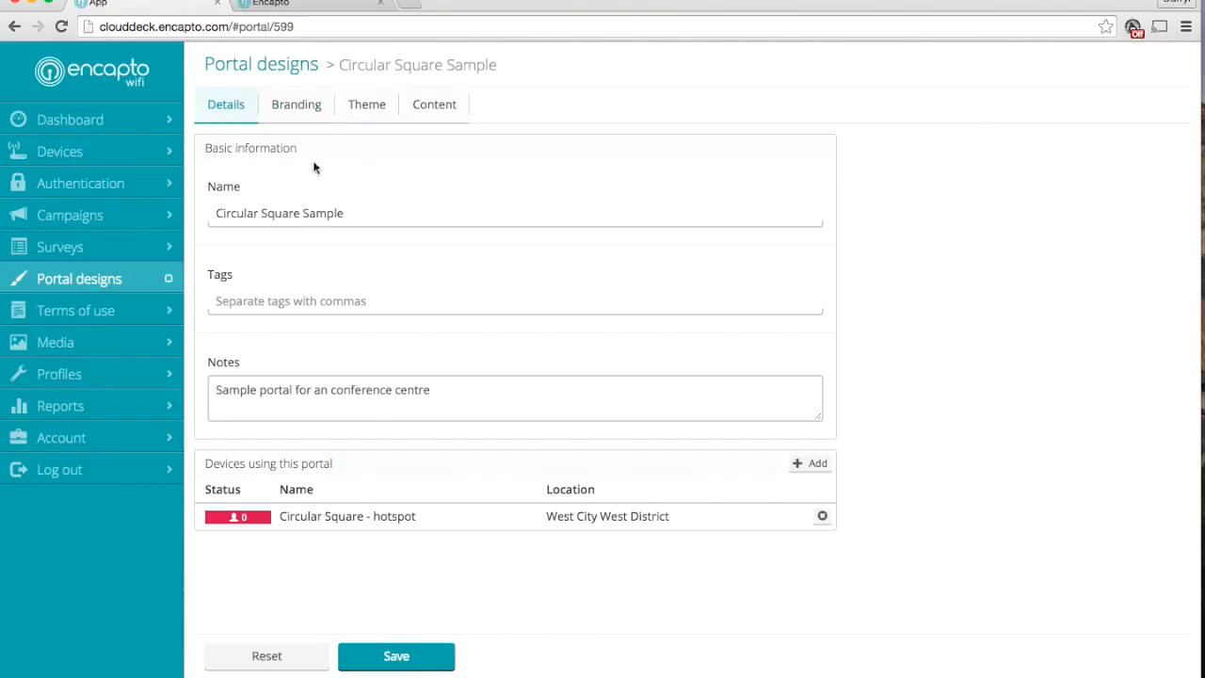
{"action": "left_click", "coordinate": [309, 105]}
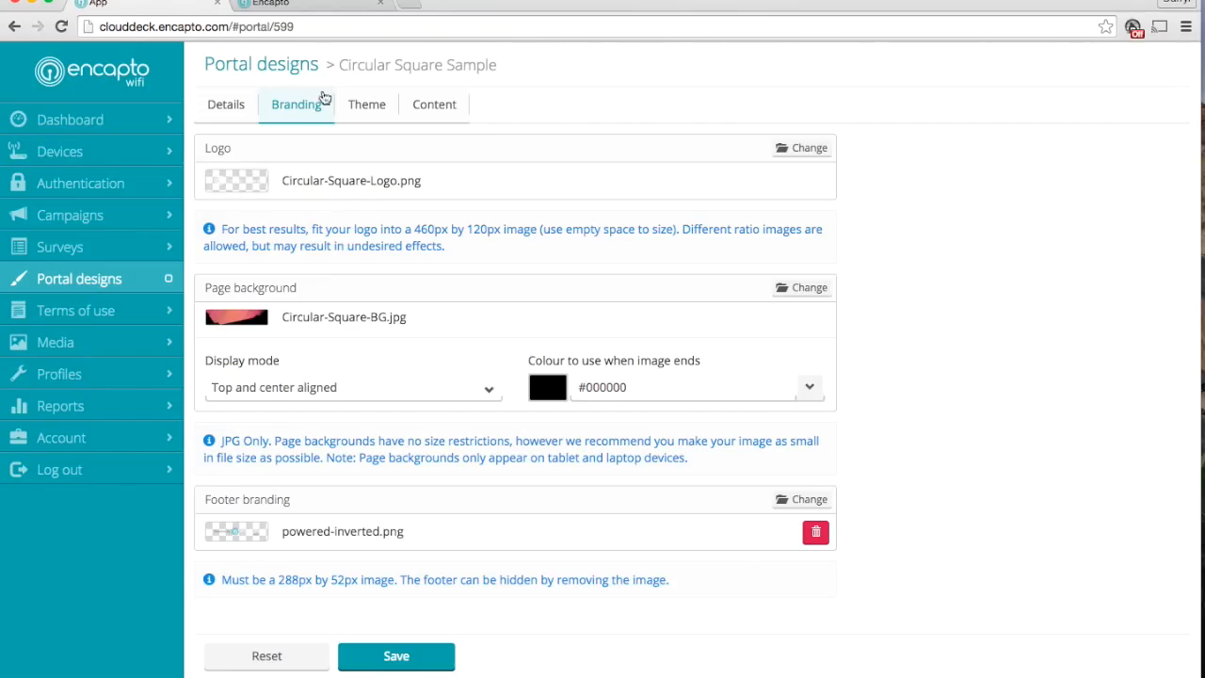
{"action": "left_click", "coordinate": [284, 8]}
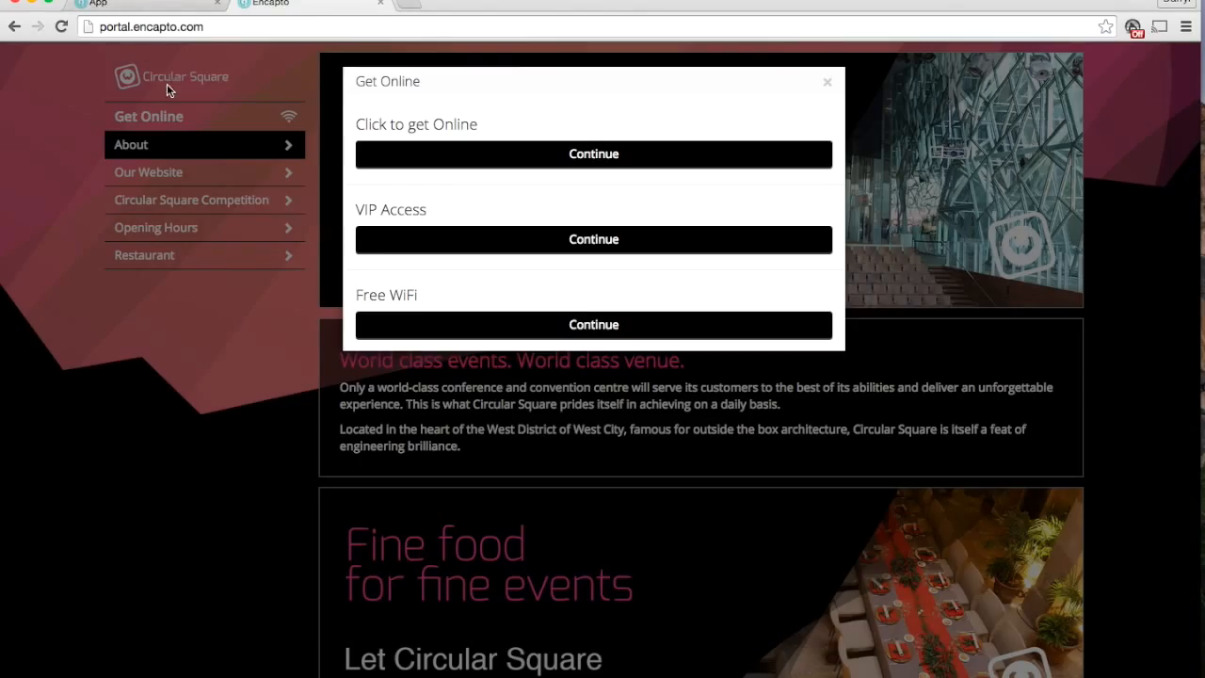
{"action": "left_click", "coordinate": [302, 86]}
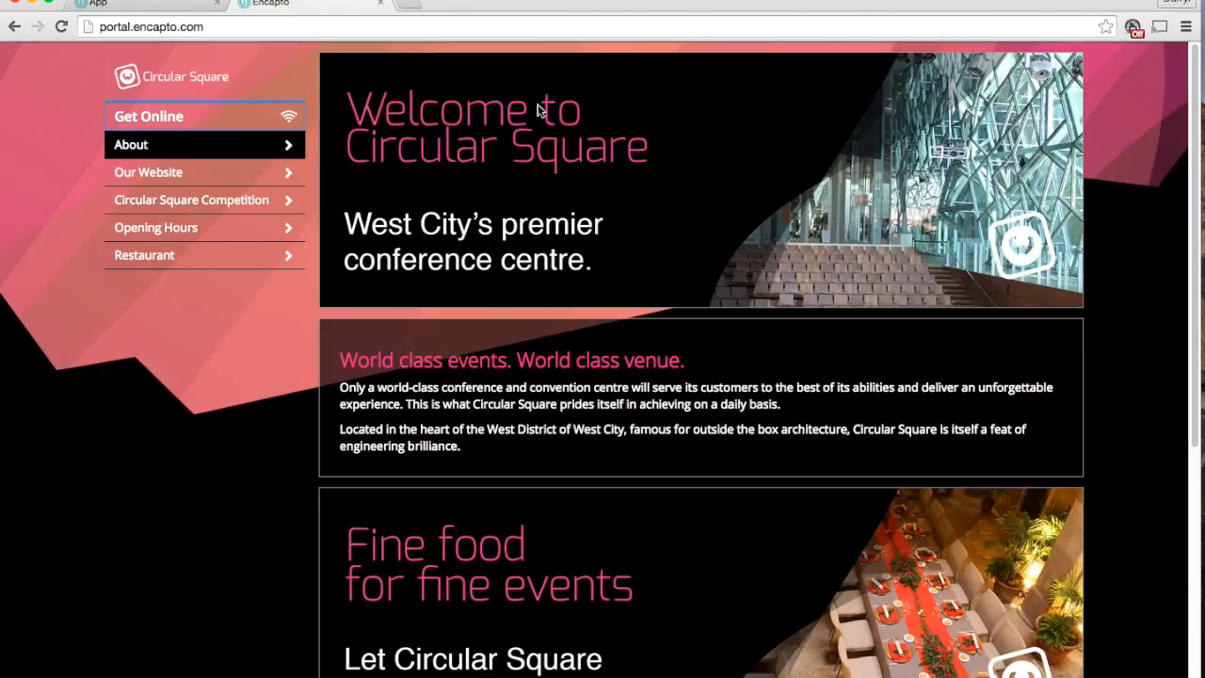
Return to the design and review its Theme settings, including the main colour's format options and the visual tweaks
{"action": "left_click", "coordinate": [169, 8]}
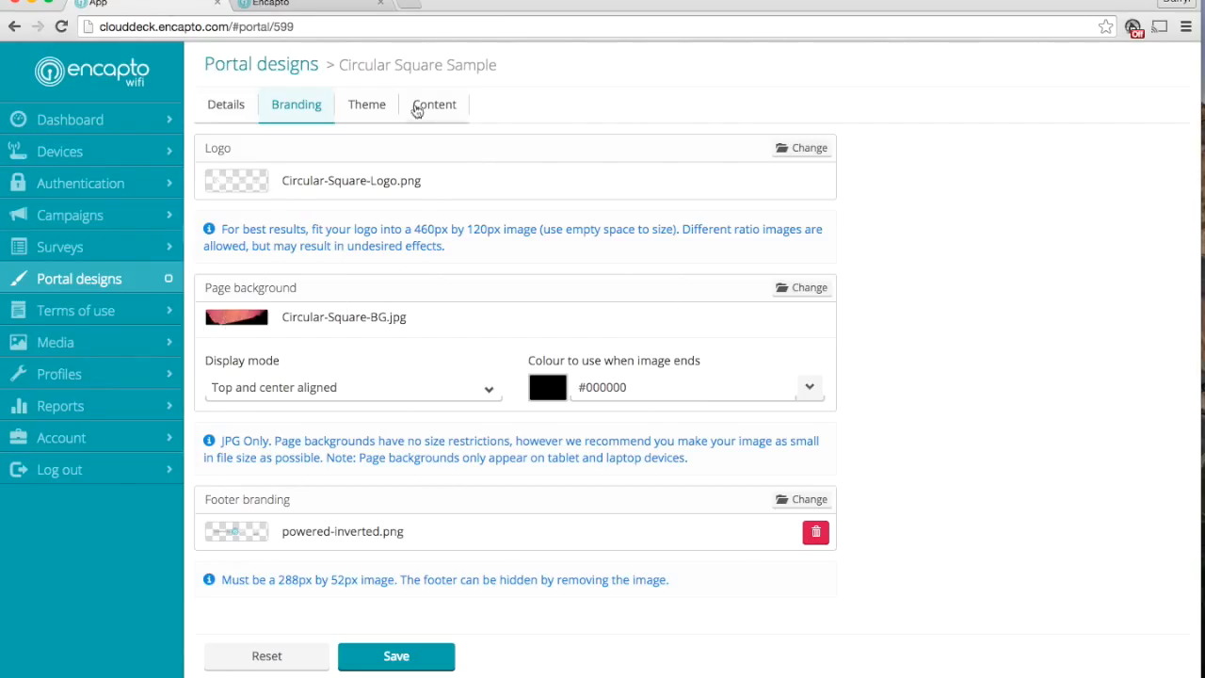
{"action": "left_click", "coordinate": [373, 129]}
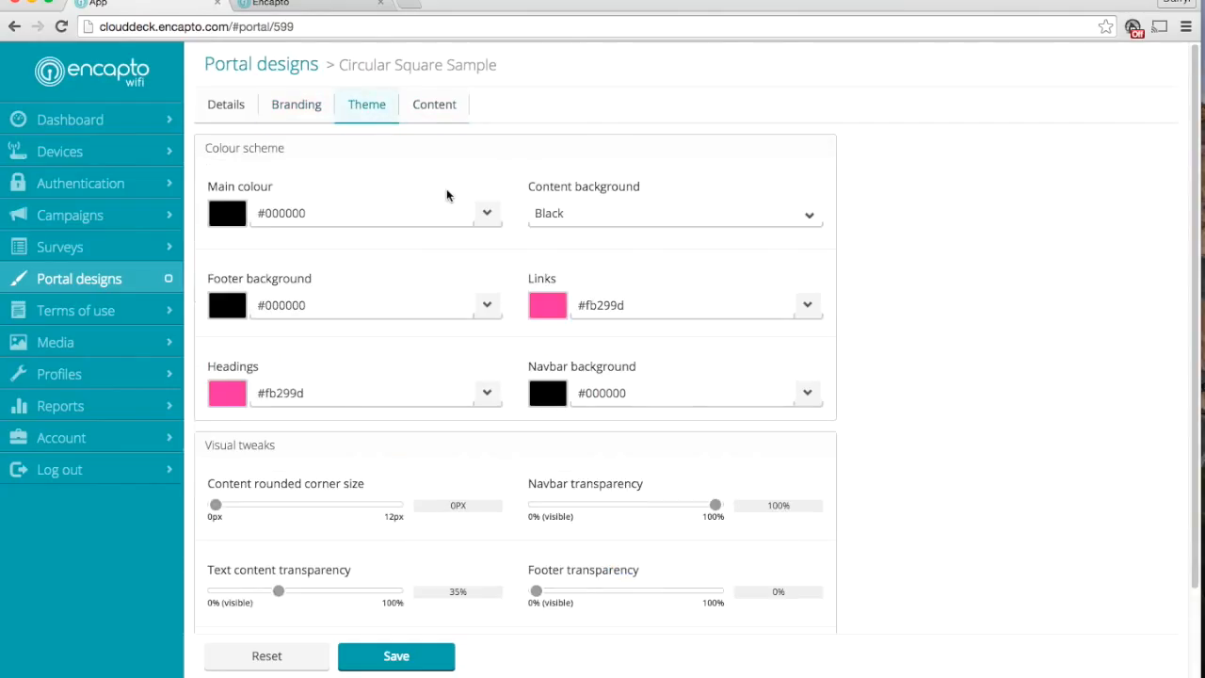
{"action": "left_click", "coordinate": [486, 220]}
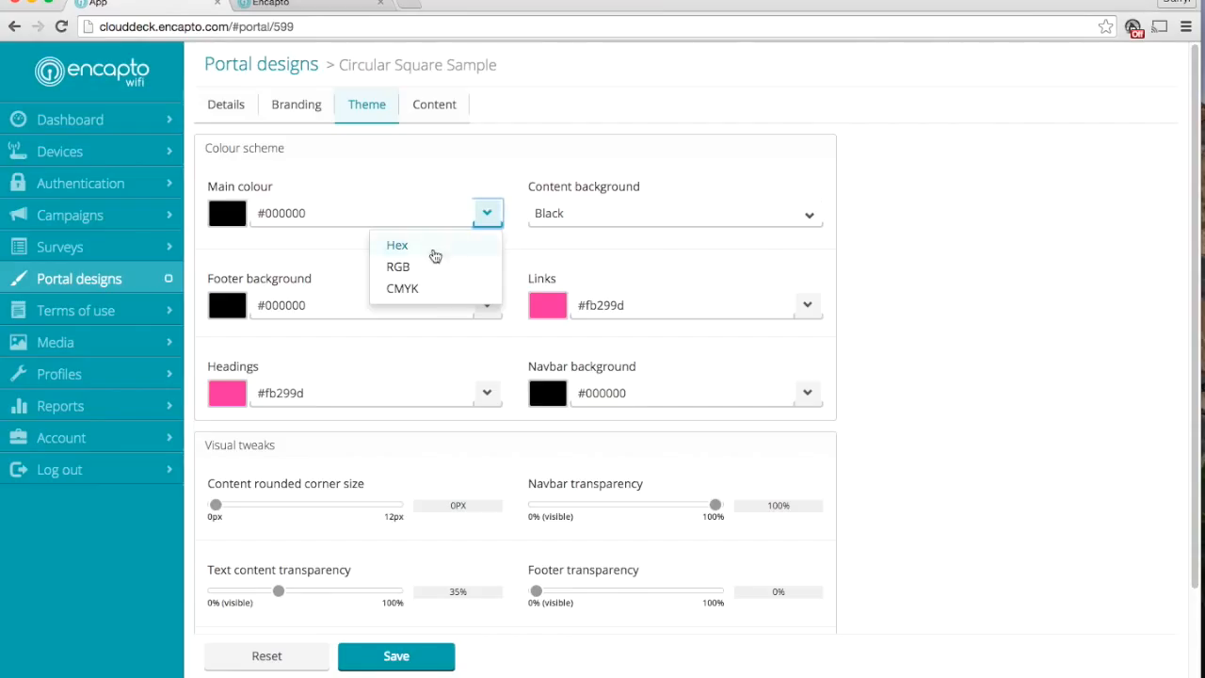
{"action": "scroll", "coordinate": [955, 258], "scroll_direction": "down", "scroll_amount": 3}
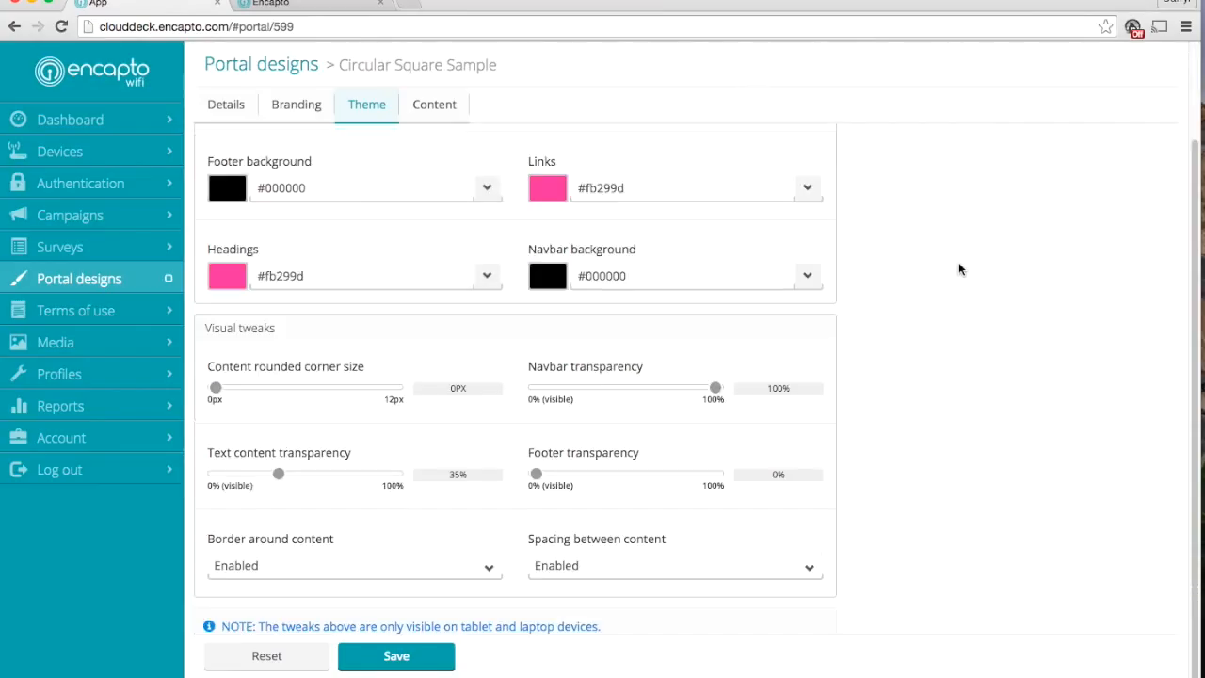
{"action": "scroll", "coordinate": [959, 269], "scroll_direction": "up", "scroll_amount": 3}
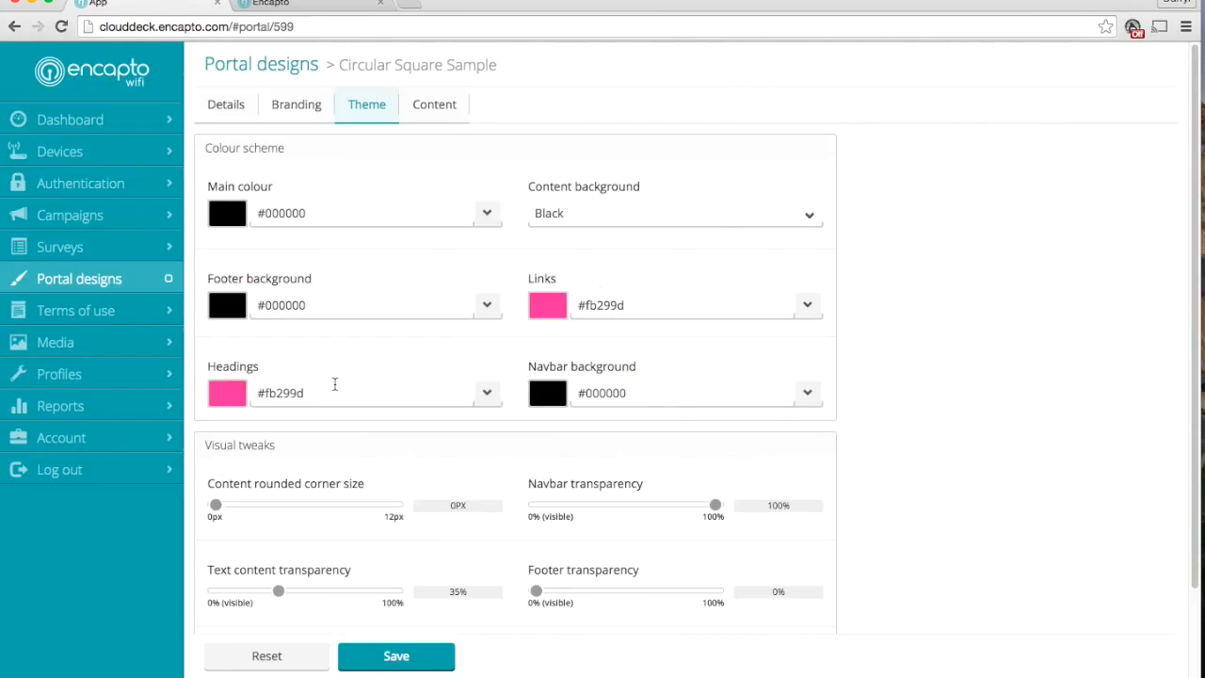
{"action": "scroll", "coordinate": [344, 423], "scroll_direction": "down", "scroll_amount": 3}
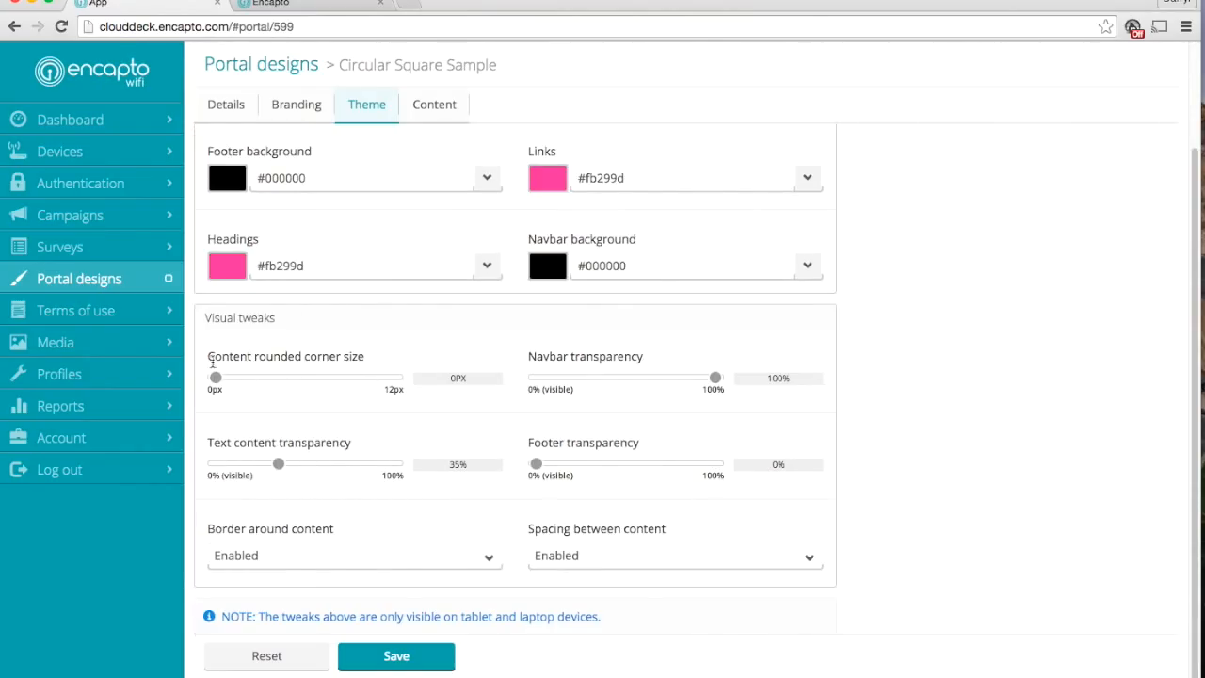
Compare the theme settings with the guest portal's About page and return to the design's visual tweaks
{"action": "left_click", "coordinate": [306, 5]}
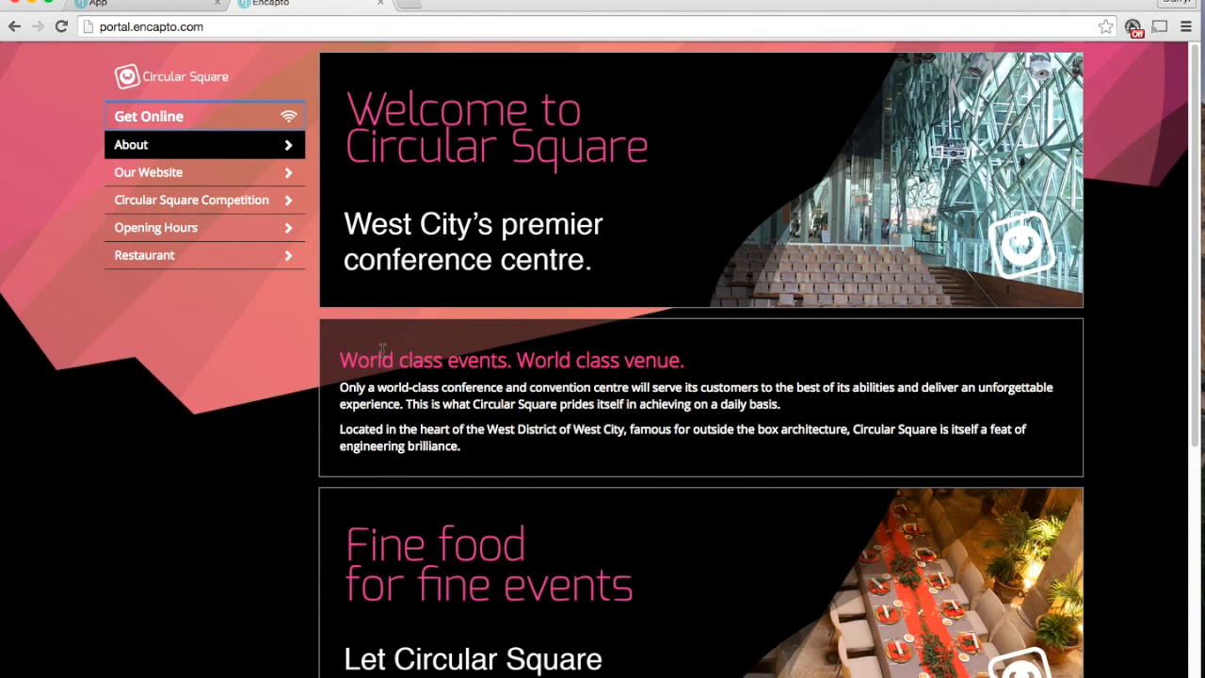
{"action": "scroll", "coordinate": [383, 351], "scroll_direction": "down", "scroll_amount": 3}
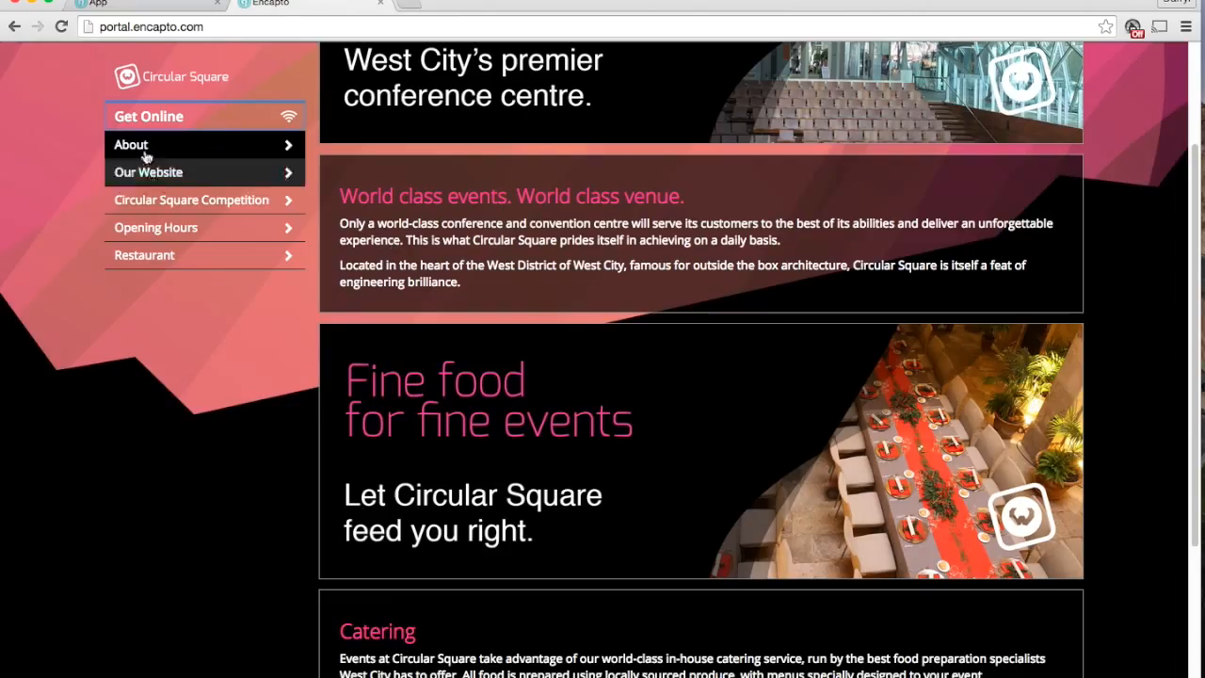
{"action": "left_click", "coordinate": [142, 4]}
{"action": "scroll", "coordinate": [547, 287], "scroll_direction": "down", "scroll_amount": 1}
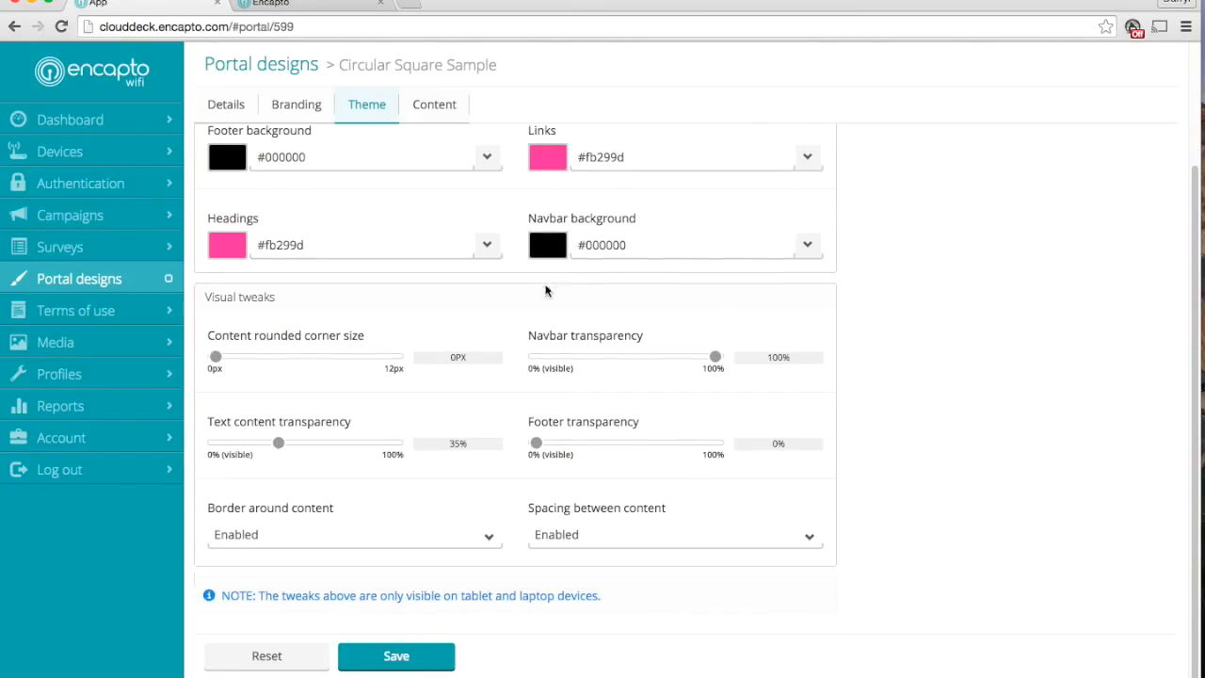
View the design's Content navigation list and check the guest portal's navigation menu with the browser window narrowed to phone width
{"action": "left_click", "coordinate": [428, 107]}
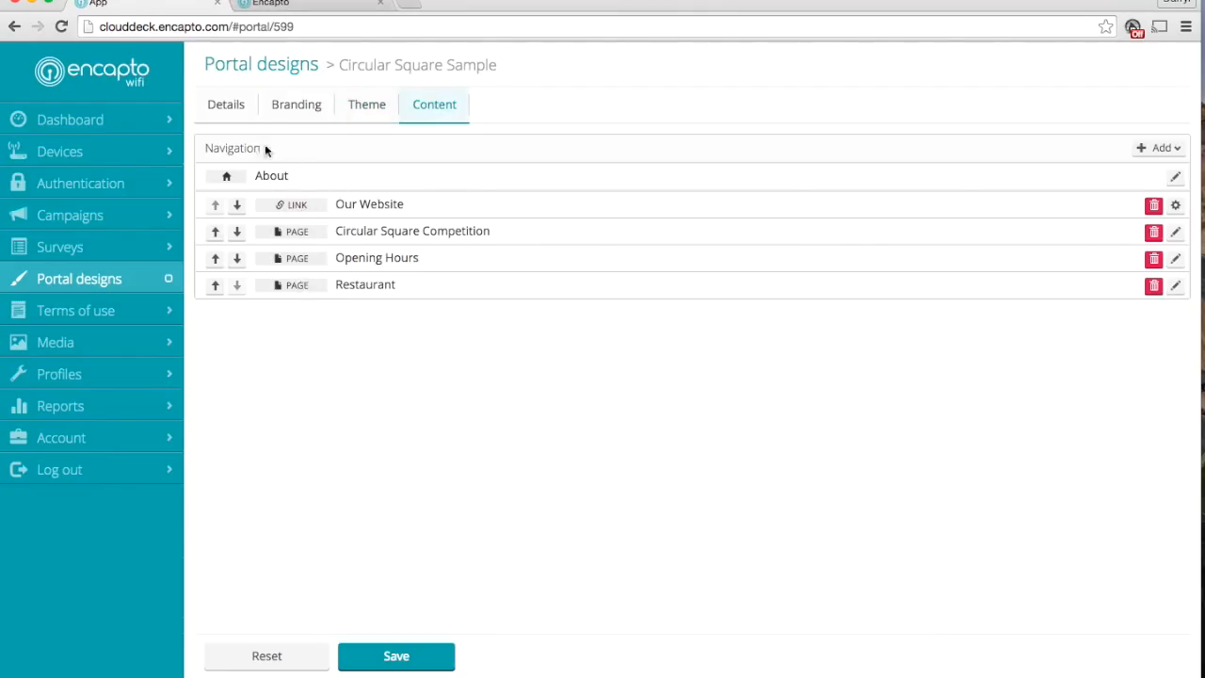
{"action": "left_click", "coordinate": [301, 5]}
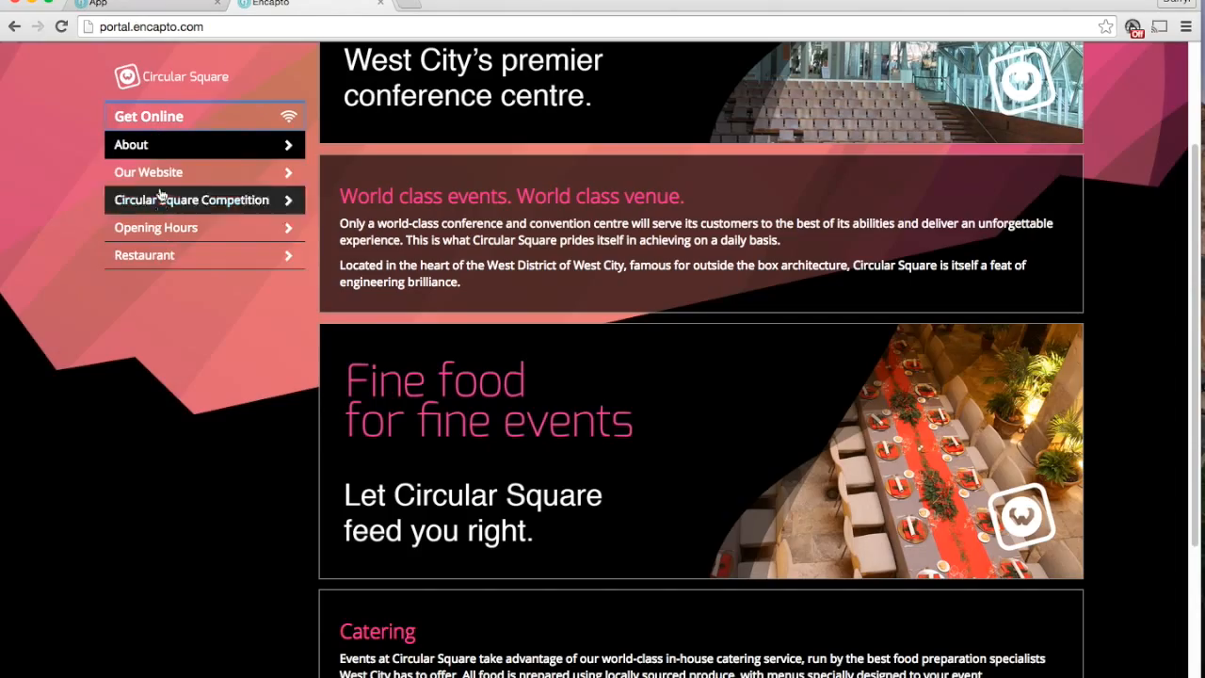
{"action": "left_click_drag", "start_coordinate": [1200, 2], "coordinate": [362, 22]}
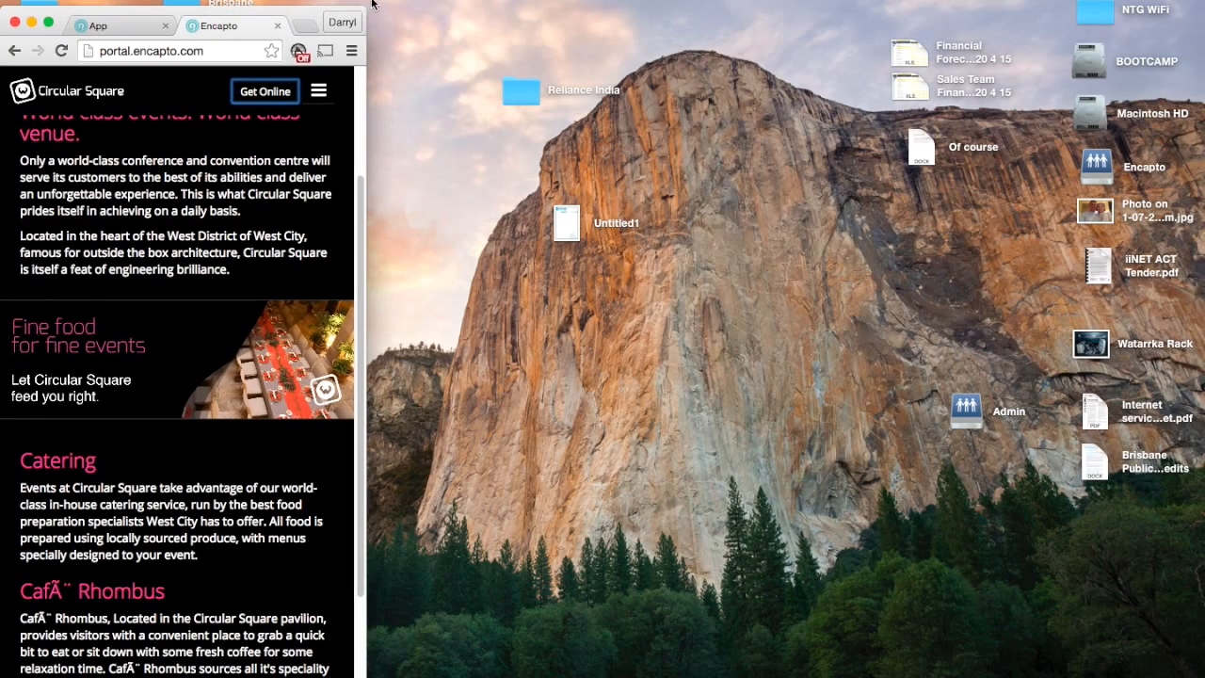
{"action": "left_click", "coordinate": [321, 91]}
{"action": "left_click", "coordinate": [321, 91]}
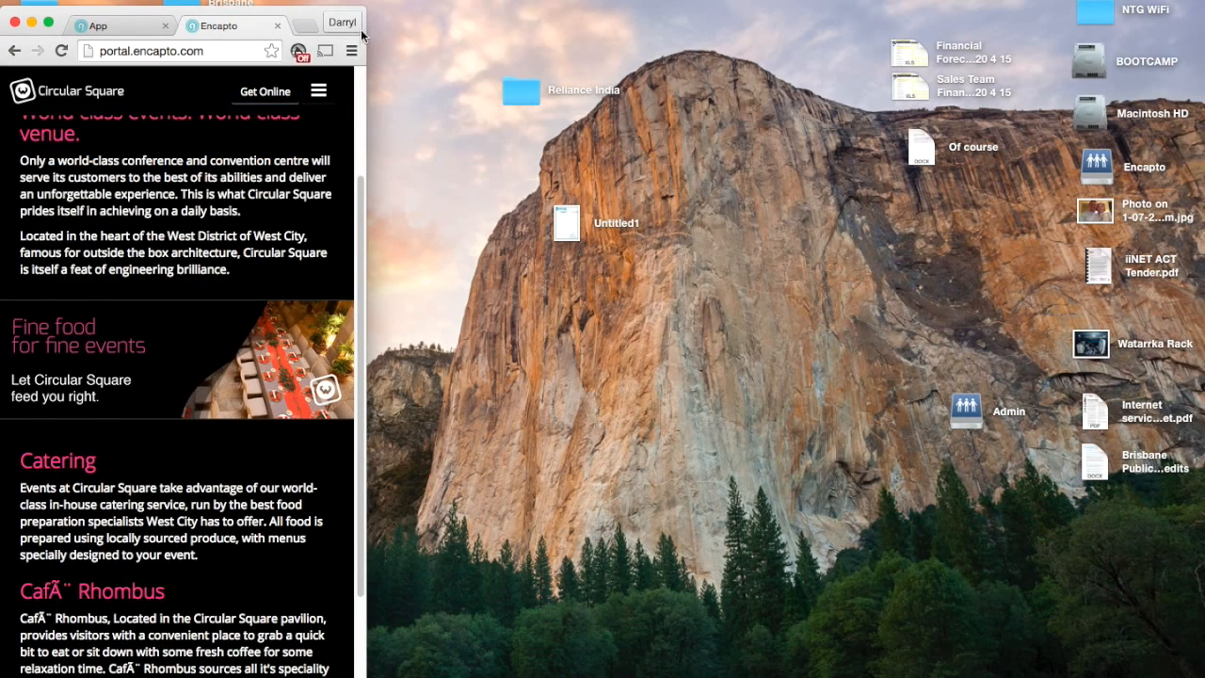
Return to the design in the dashboard, widen the browser window to full width and open the About page's items
{"action": "left_click", "coordinate": [119, 23]}
{"action": "left_click_drag", "start_coordinate": [366, 9], "coordinate": [1204, 0]}
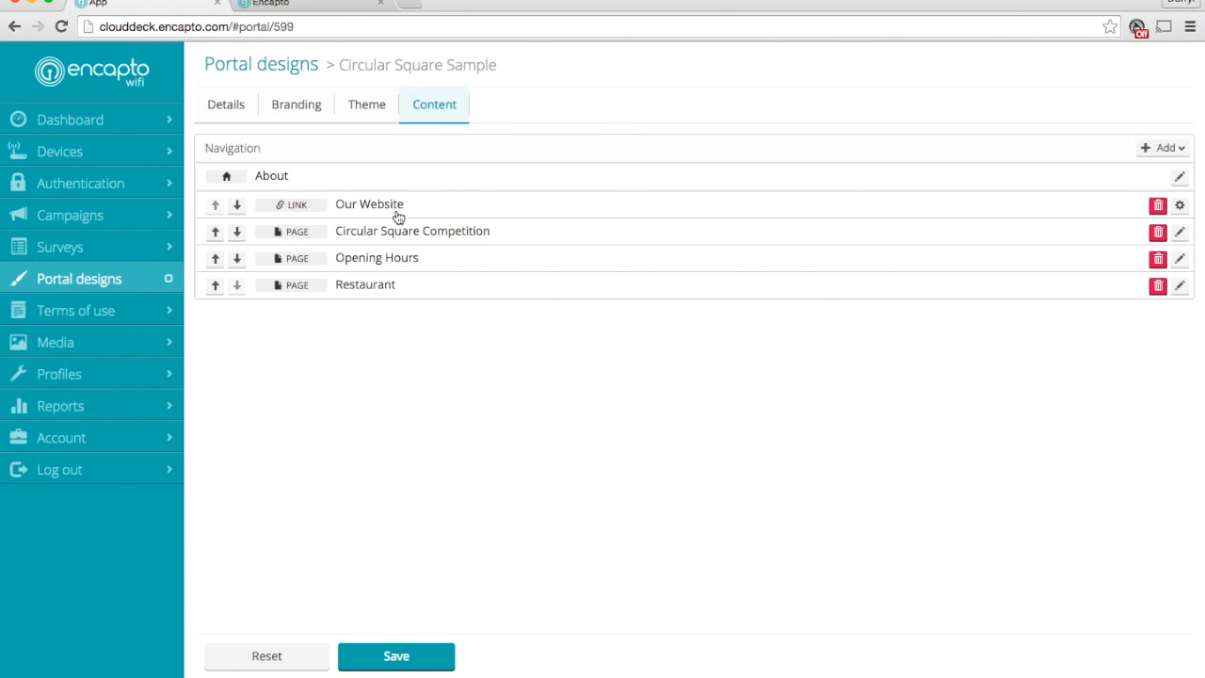
{"action": "left_click", "coordinate": [302, 176]}
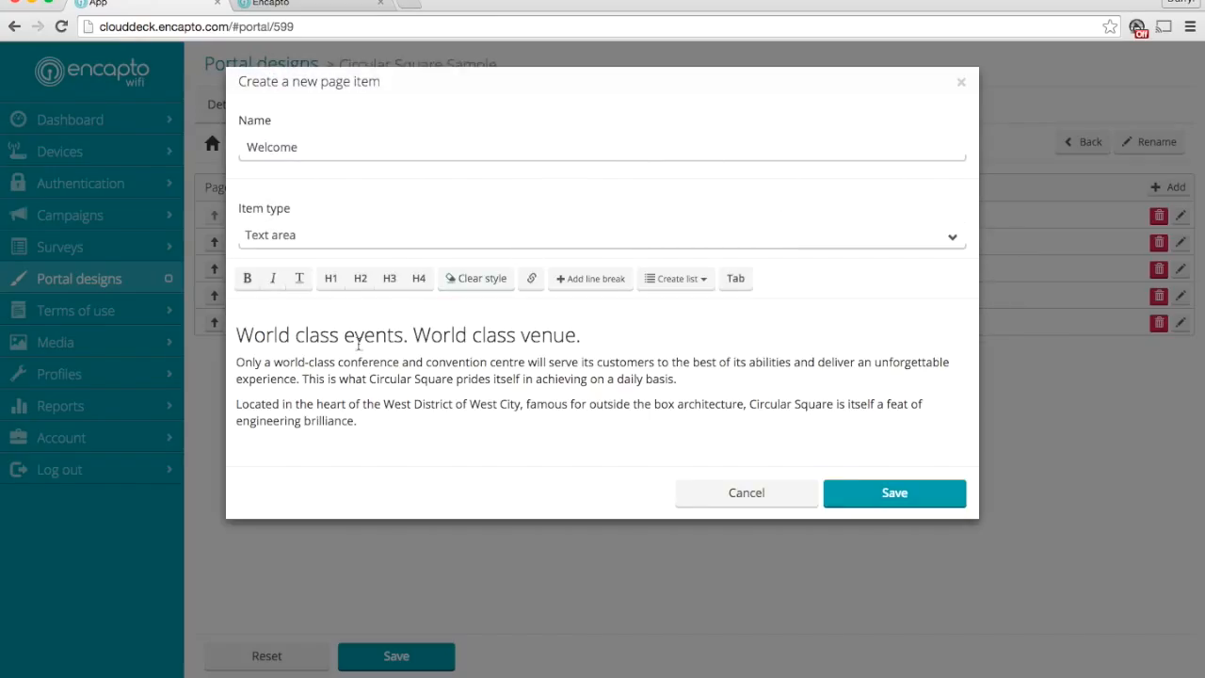
Open the About page's Welcome text item and set its "World class events. World class venue." heading to H2
{"action": "left_click_drag", "start_coordinate": [345, 337], "coordinate": [516, 336]}
{"action": "left_click", "coordinate": [644, 336]}
{"action": "left_click", "coordinate": [462, 420]}
{"action": "left_click", "coordinate": [365, 335]}
{"action": "left_click", "coordinate": [359, 281]}
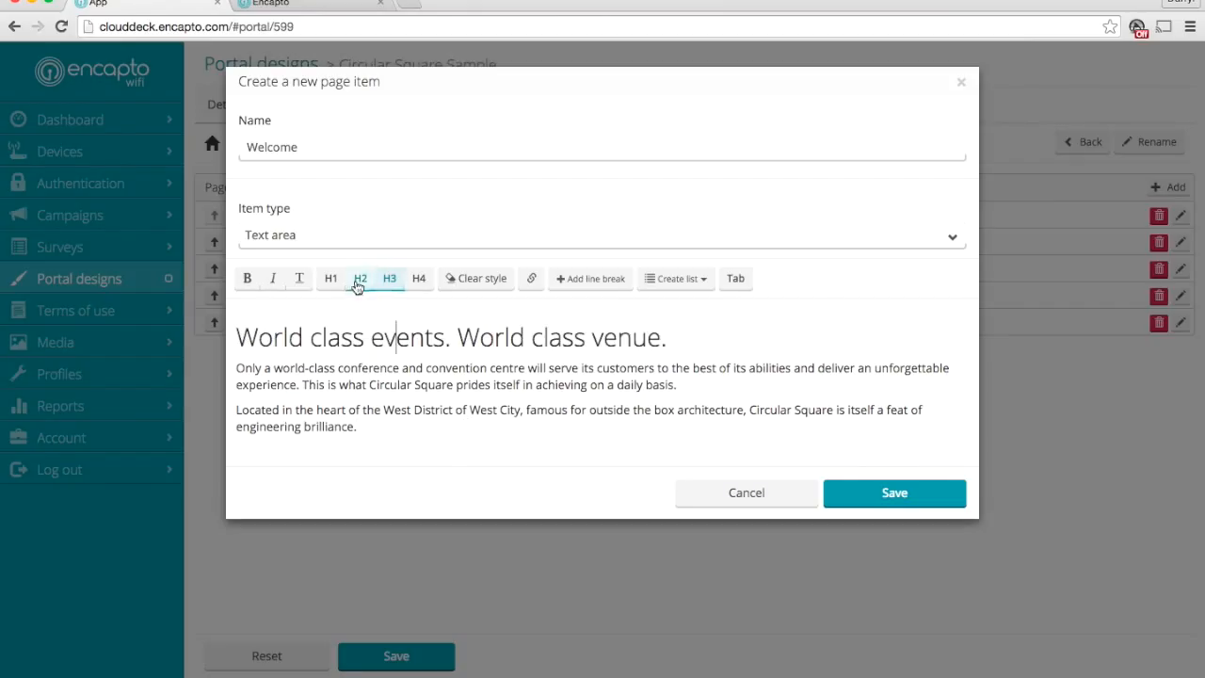
Try the H1 style on the Welcome heading, discard the item's changes, and check the guest portal's About page
{"action": "left_click", "coordinate": [330, 278]}
{"action": "left_click", "coordinate": [768, 496]}
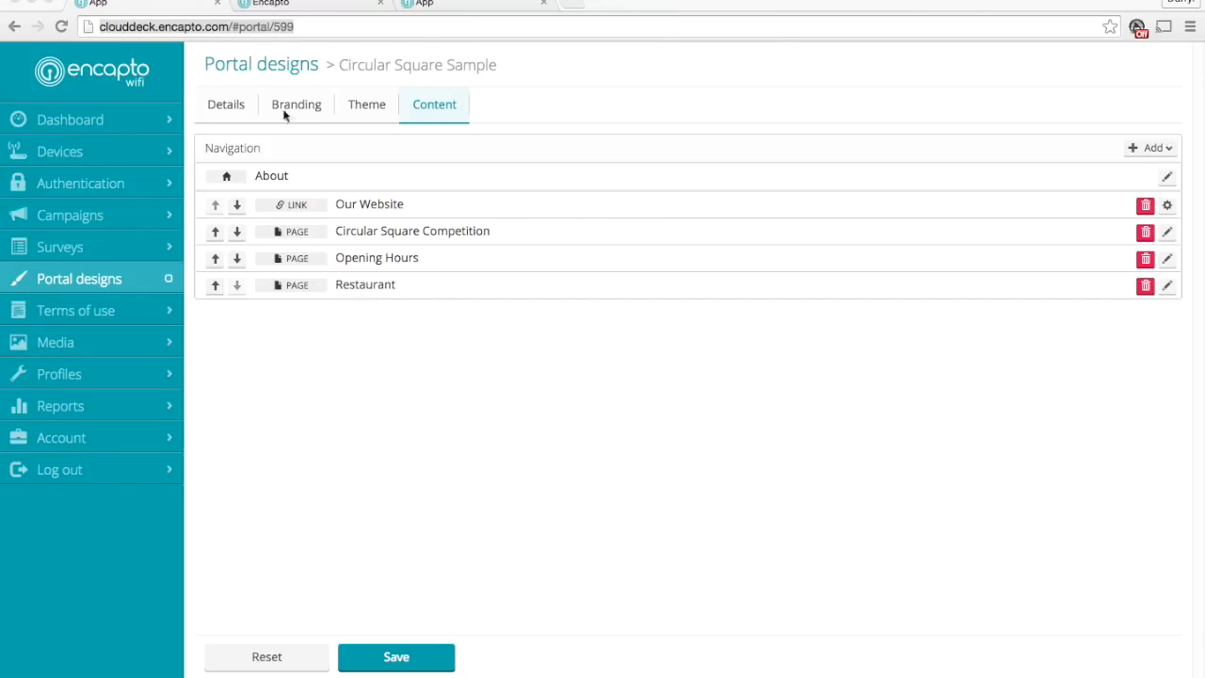
{"action": "left_click", "coordinate": [299, 4]}
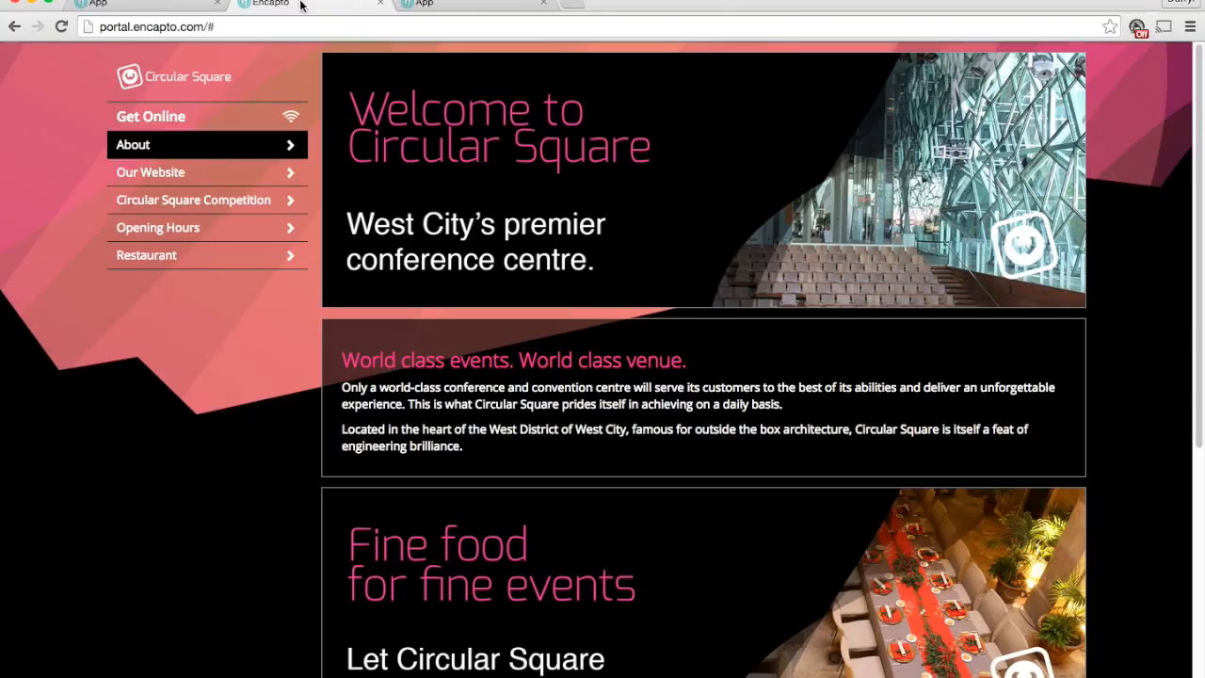
{"action": "left_click", "coordinate": [151, 5]}
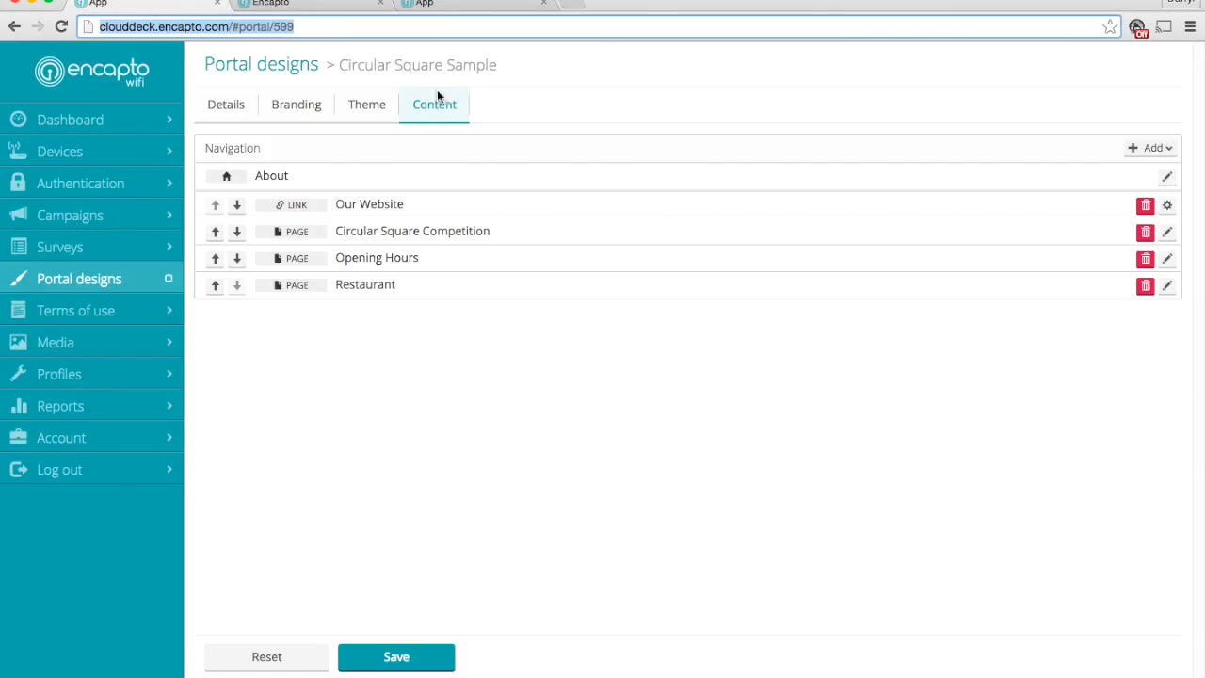
Switch to the new user's permission settings and try revoking the Device manager permission, cancelling the removal
{"action": "left_click", "coordinate": [456, 5]}
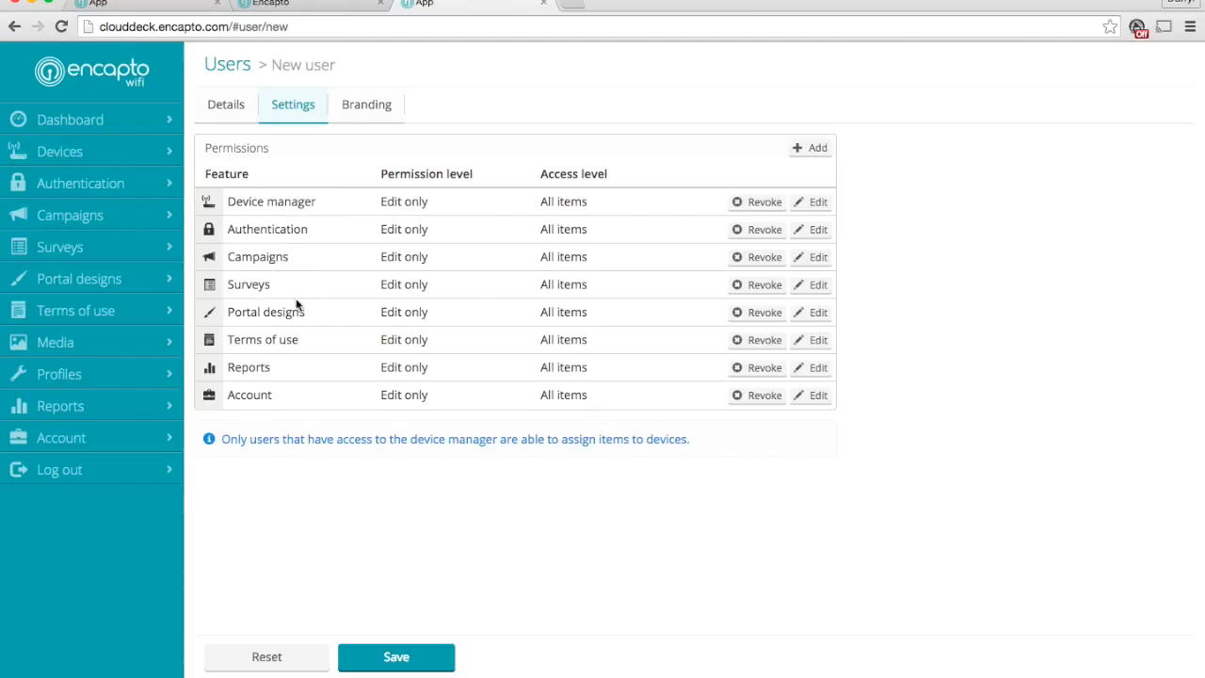
{"action": "left_click", "coordinate": [762, 203]}
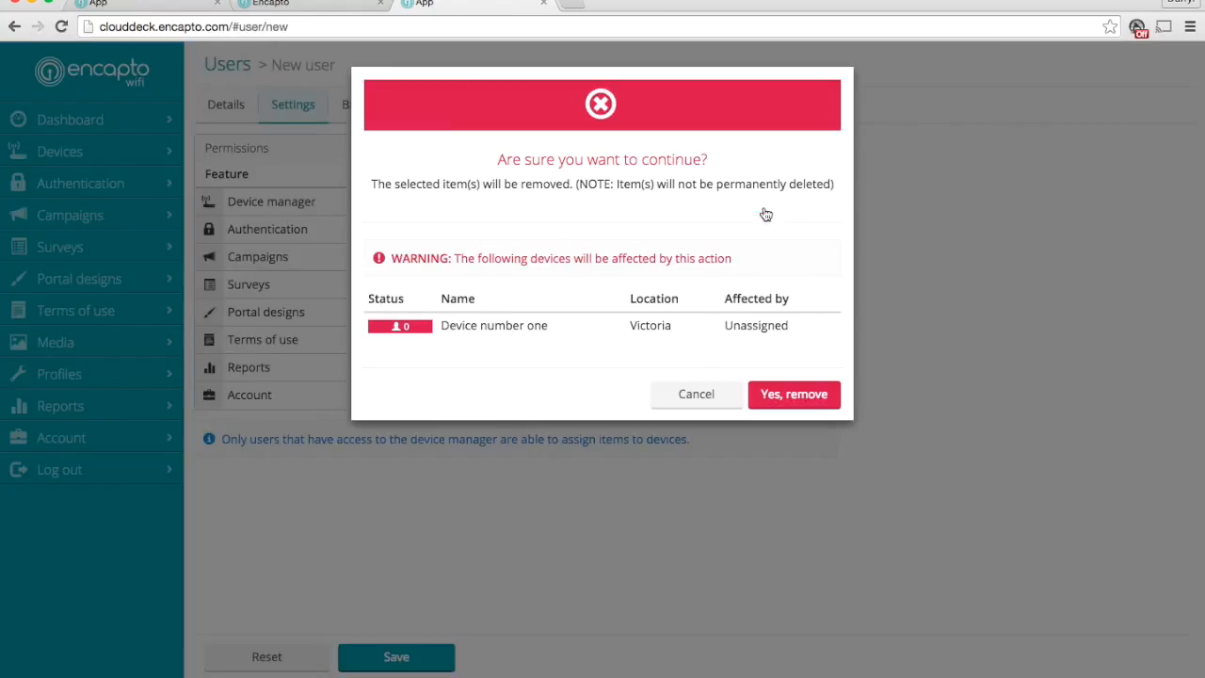
{"action": "left_click", "coordinate": [704, 402]}
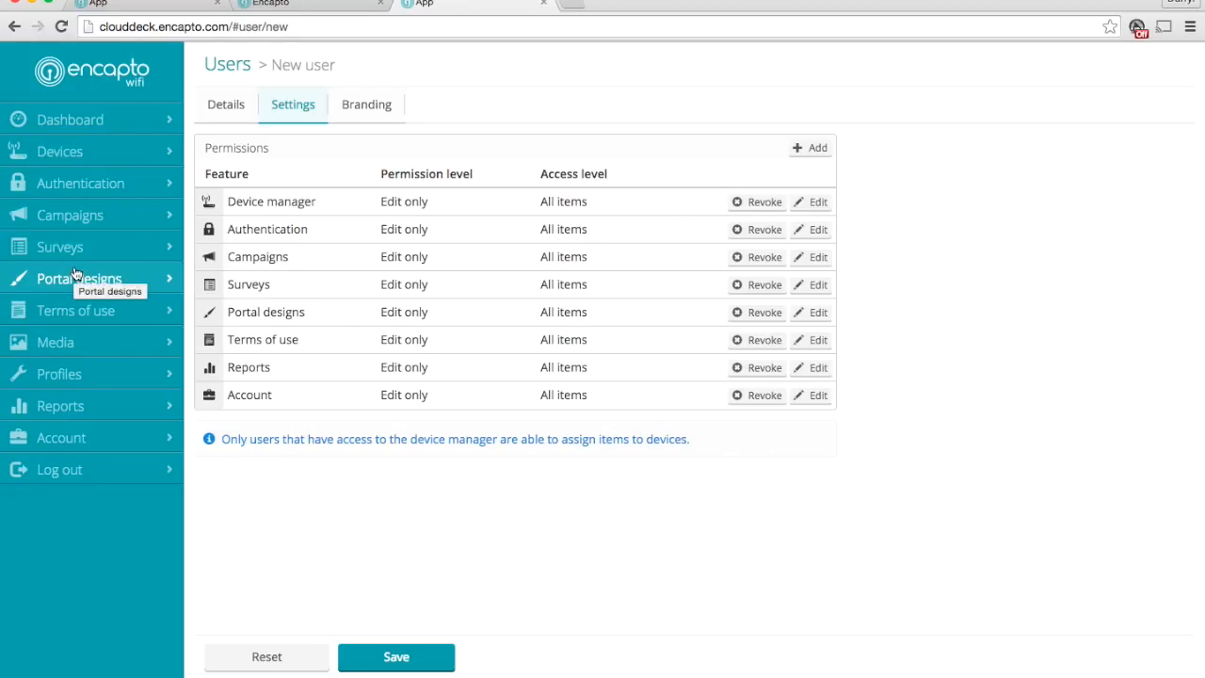
Try the Device manager access levels Read, write and create and Read and write, toggling Basic information and Hardware settings, without saving
{"action": "left_click", "coordinate": [819, 203]}
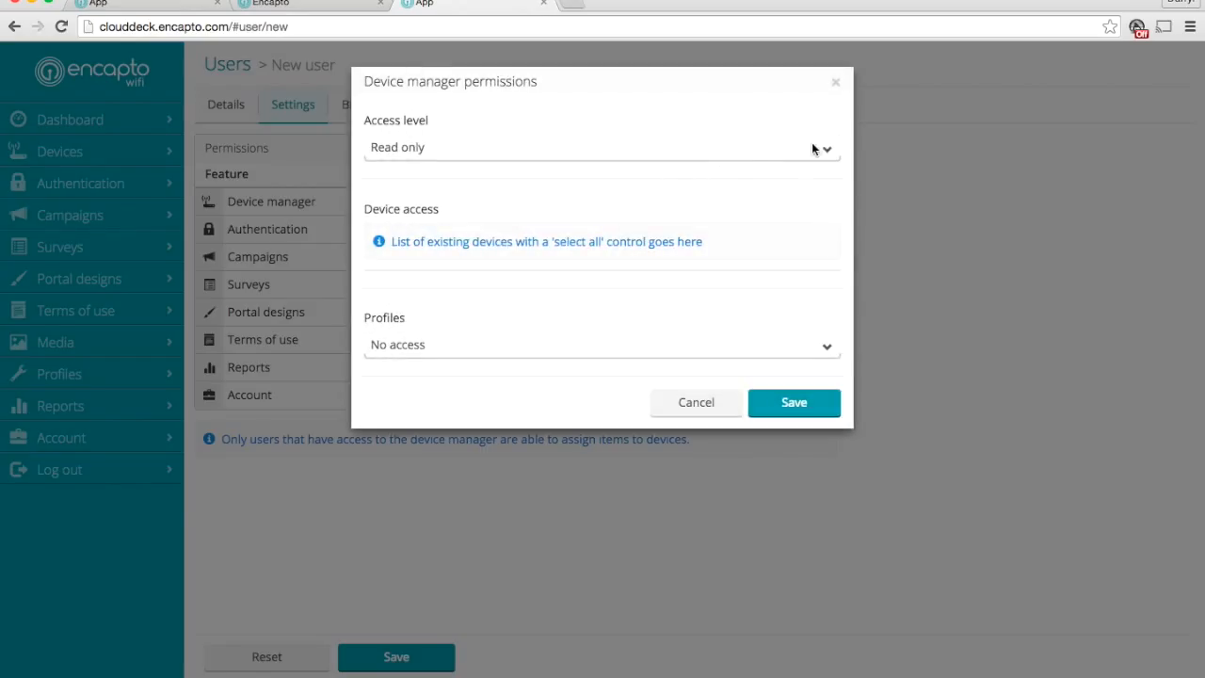
{"action": "left_click_drag", "start_coordinate": [823, 149], "coordinate": [789, 179]}
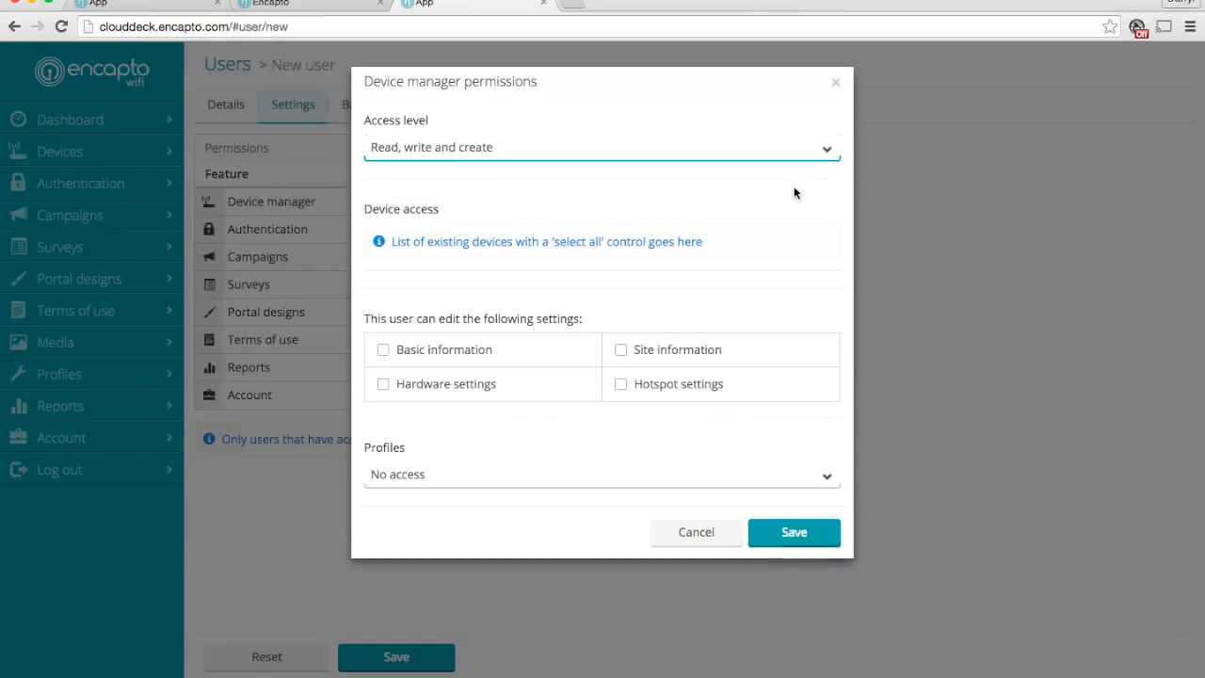
{"action": "left_click", "coordinate": [384, 351]}
{"action": "left_click", "coordinate": [384, 384]}
{"action": "left_click", "coordinate": [383, 354]}
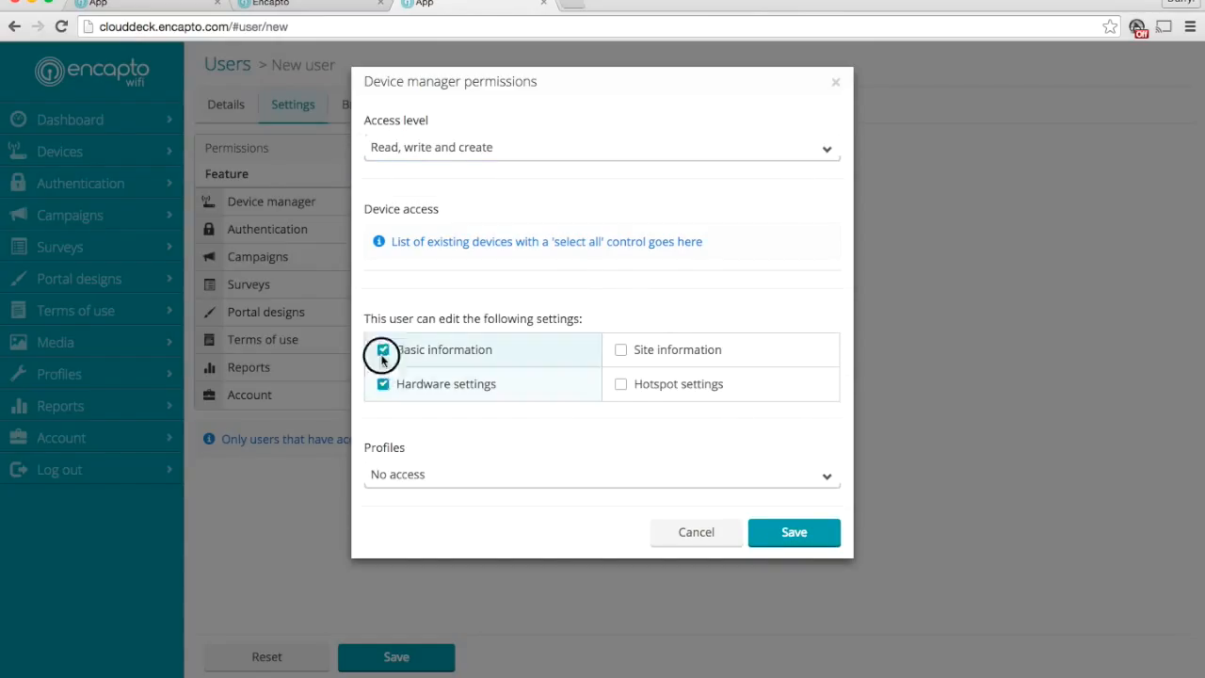
{"action": "left_click", "coordinate": [386, 384]}
{"action": "left_click", "coordinate": [821, 152]}
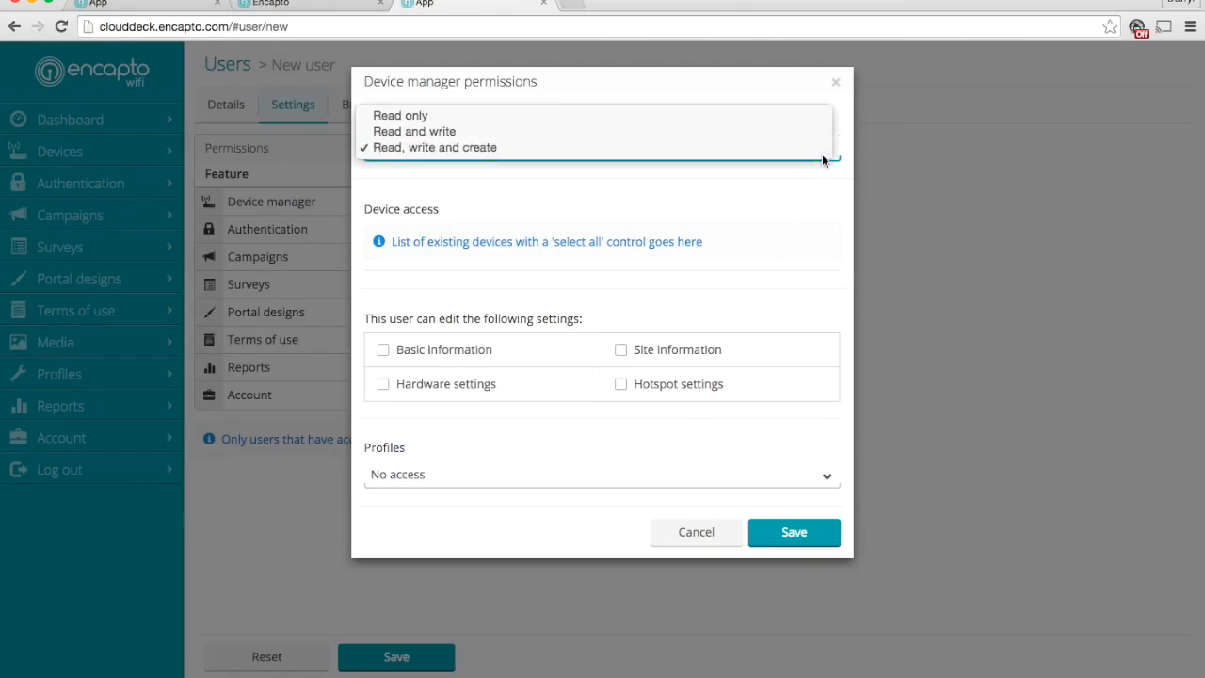
{"action": "left_click", "coordinate": [778, 129]}
{"action": "left_click", "coordinate": [741, 539]}
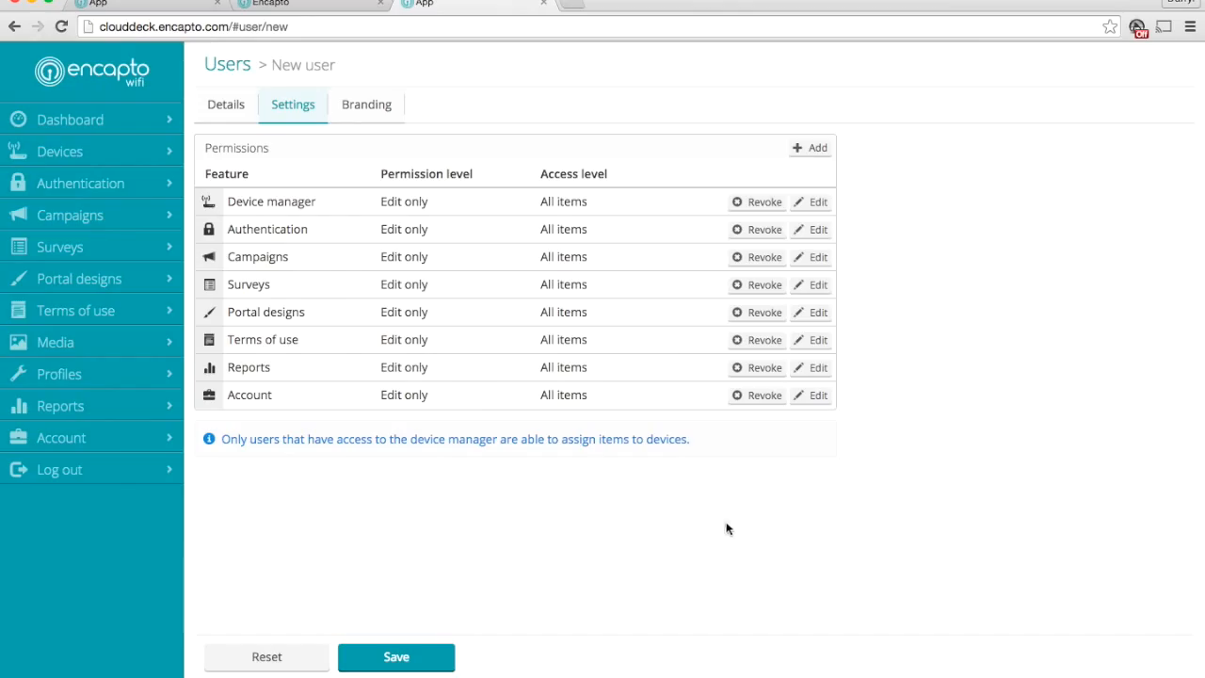
Try Read, write and create access in the Authentication permissions to view the method types, without saving
{"action": "left_click", "coordinate": [810, 232]}
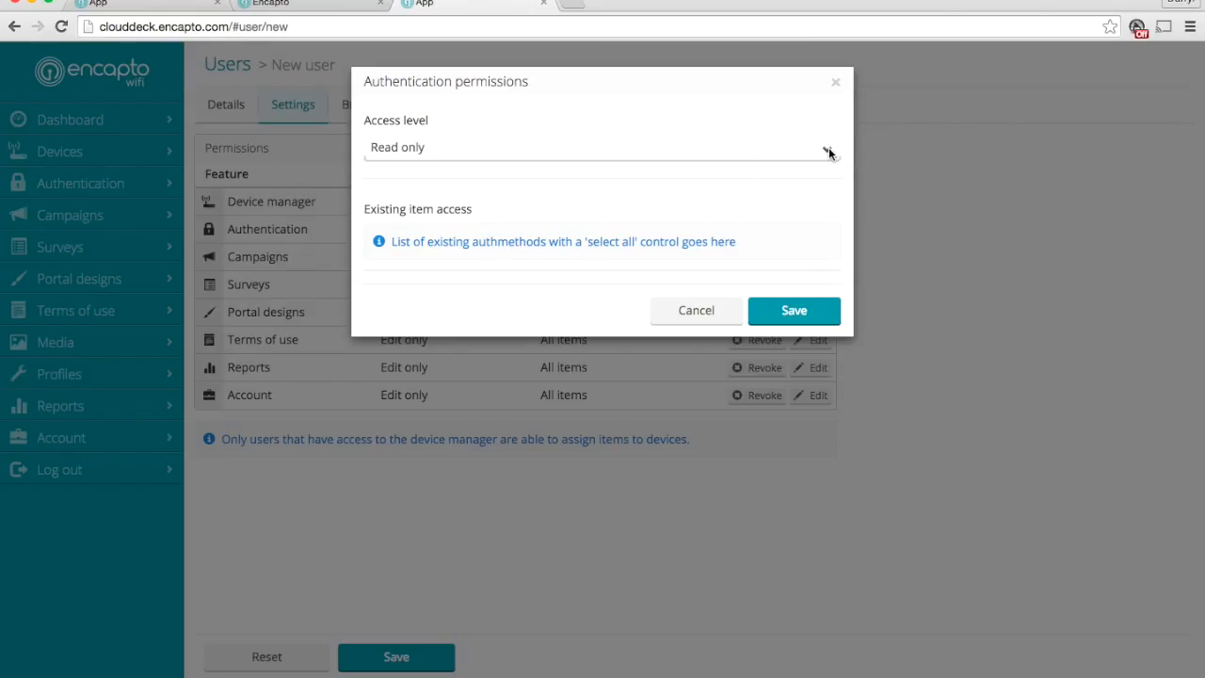
{"action": "left_click", "coordinate": [828, 149]}
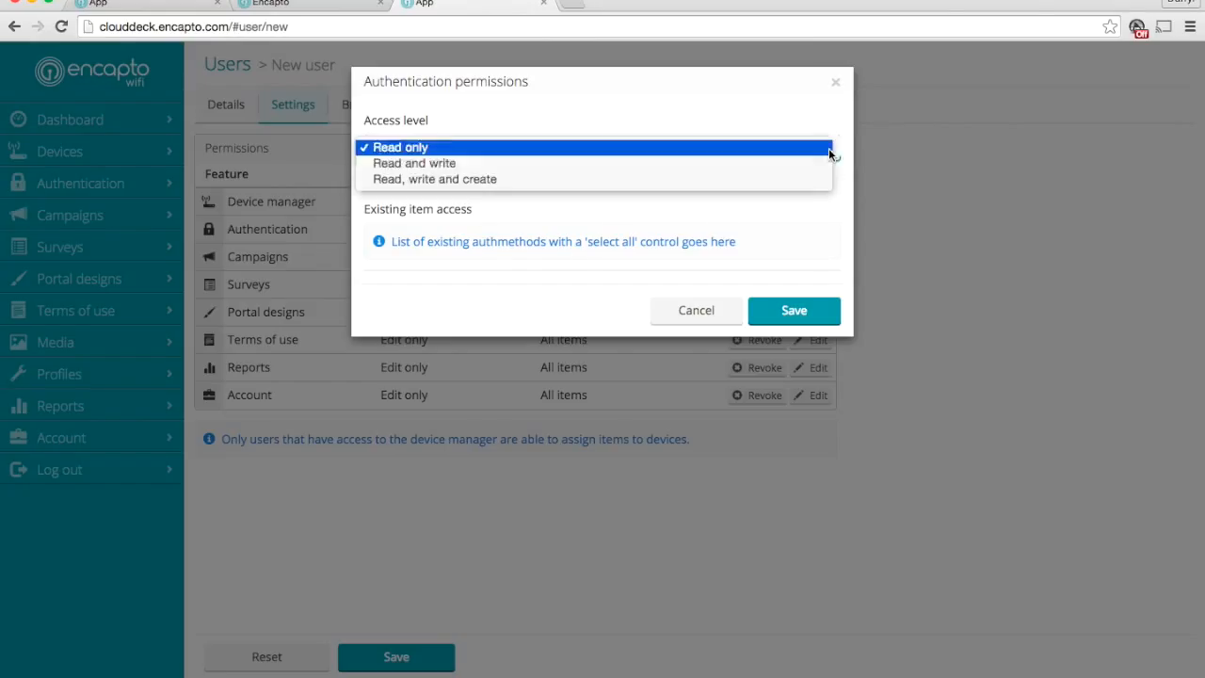
{"action": "left_click", "coordinate": [743, 178]}
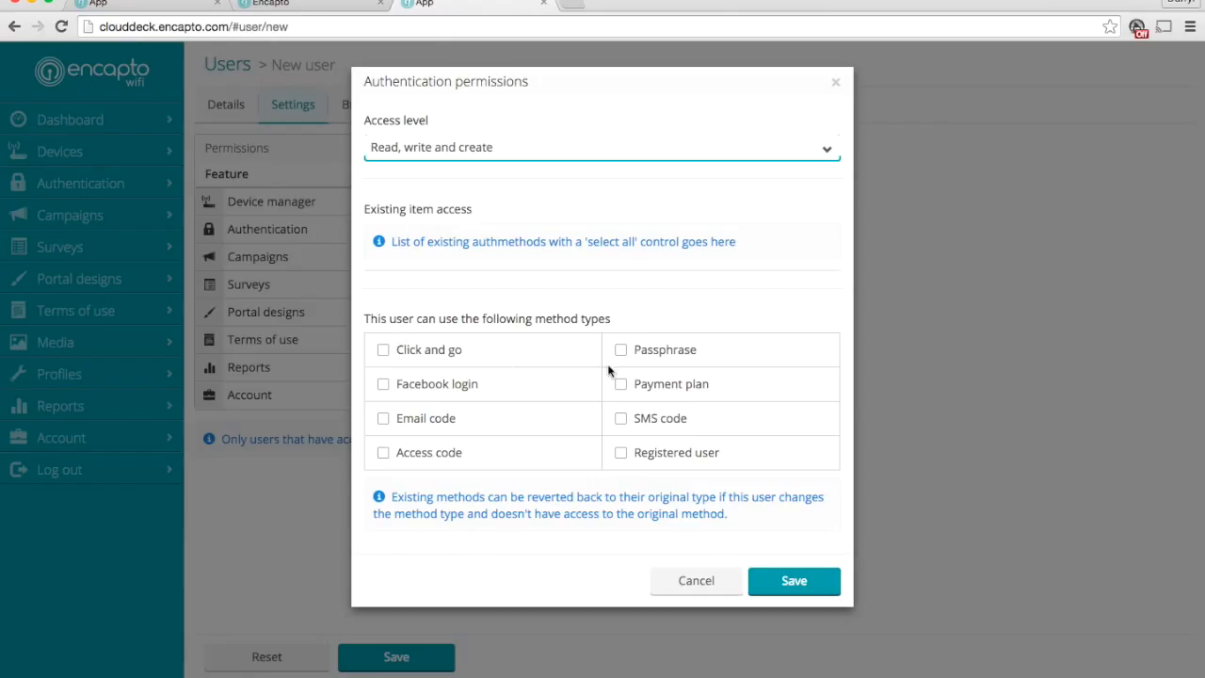
{"action": "left_click", "coordinate": [686, 584]}
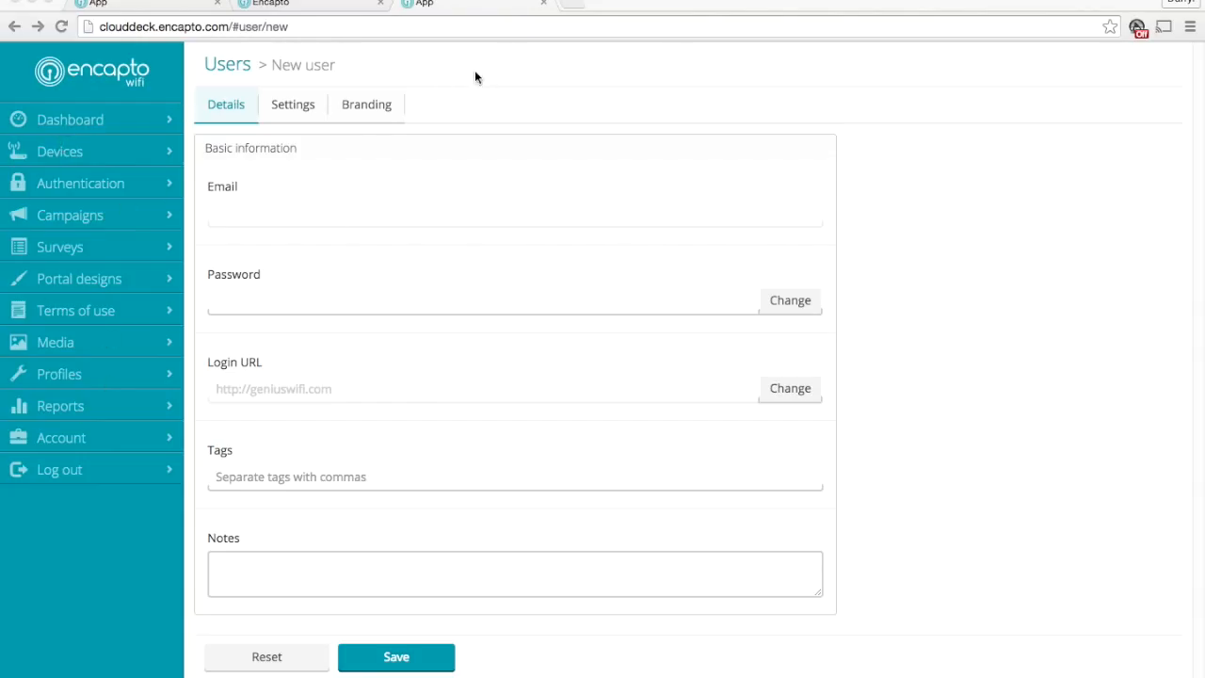
Review the download, time and speed limits in the authentication methods list and open the Facebook method
{"action": "left_click", "coordinate": [86, 183]}
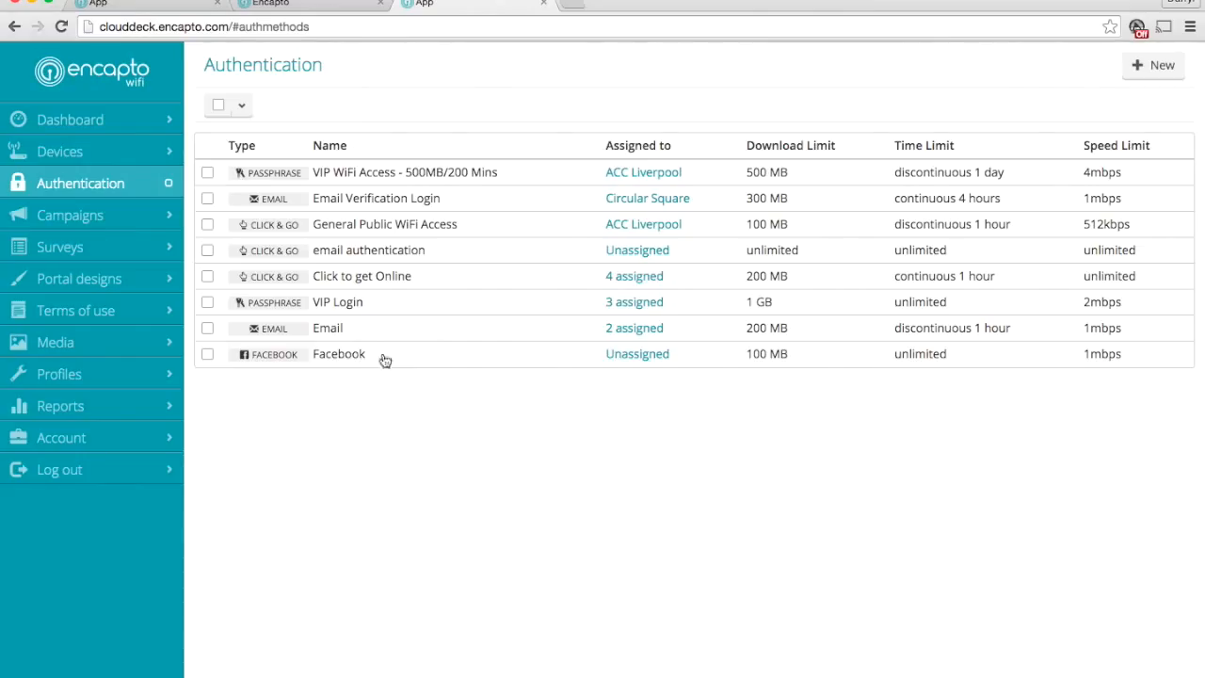
{"action": "left_click_drag", "start_coordinate": [750, 143], "coordinate": [1116, 141]}
{"action": "left_click", "coordinate": [1091, 147]}
{"action": "left_click", "coordinate": [345, 356]}
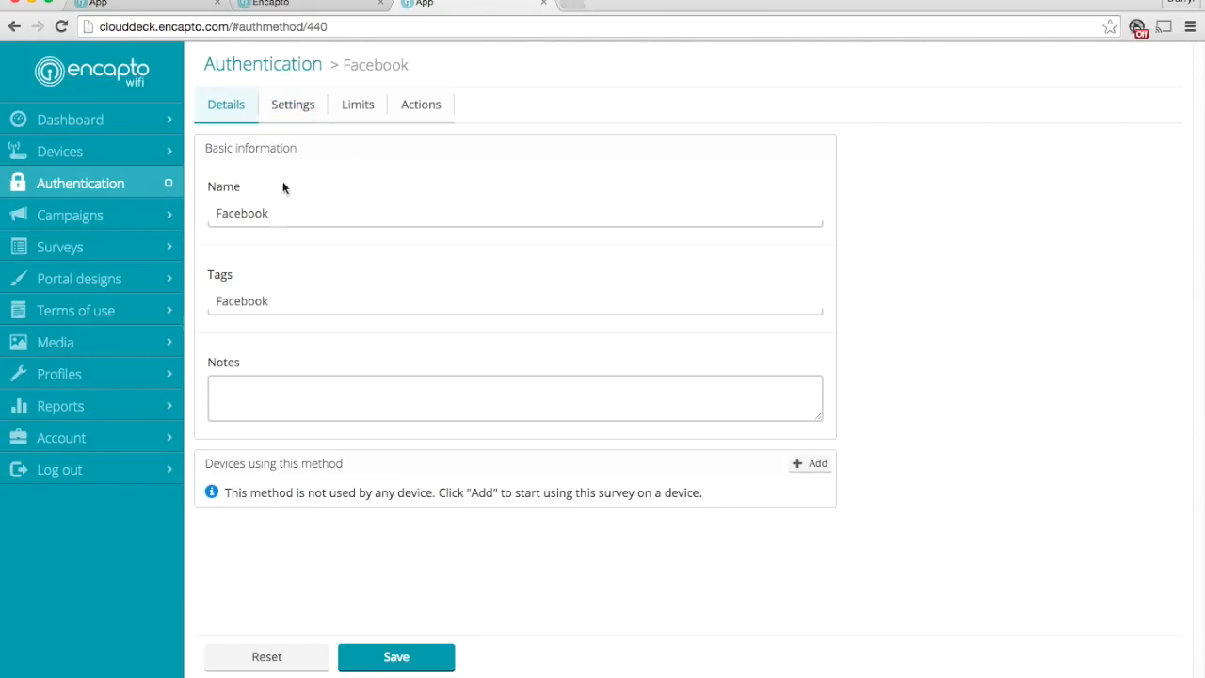
Look at adding a device to the Facebook method and leave without adding one
{"action": "left_click", "coordinate": [817, 463]}
{"action": "left_click", "coordinate": [377, 128]}
{"action": "left_click", "coordinate": [379, 130]}
{"action": "left_click", "coordinate": [830, 82]}
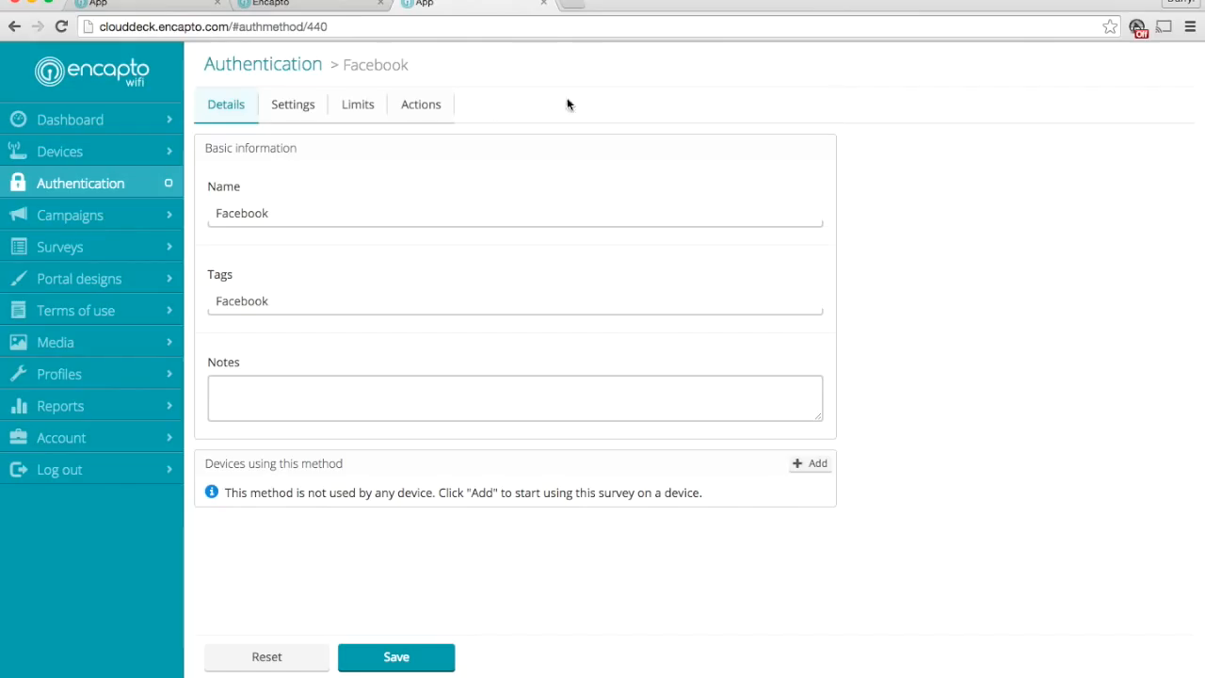
Examine the Facebook method's login settings, including its label and instructions
{"action": "left_click", "coordinate": [300, 110]}
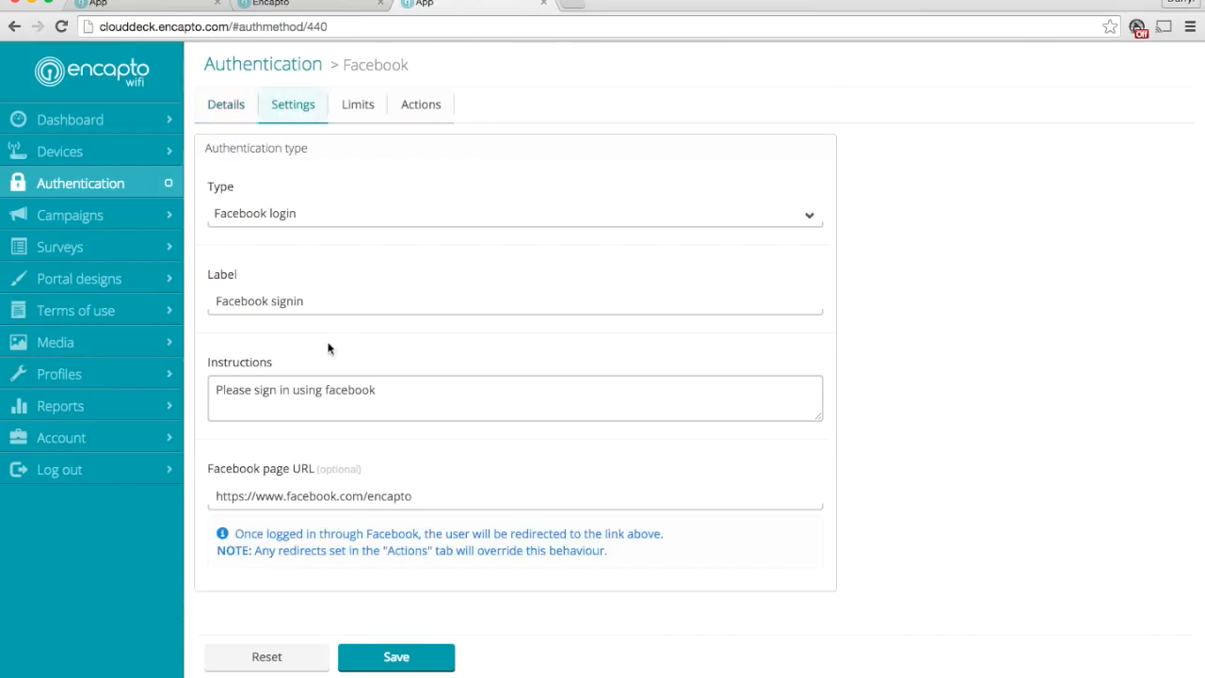
{"action": "left_click_drag", "start_coordinate": [332, 300], "coordinate": [207, 300]}
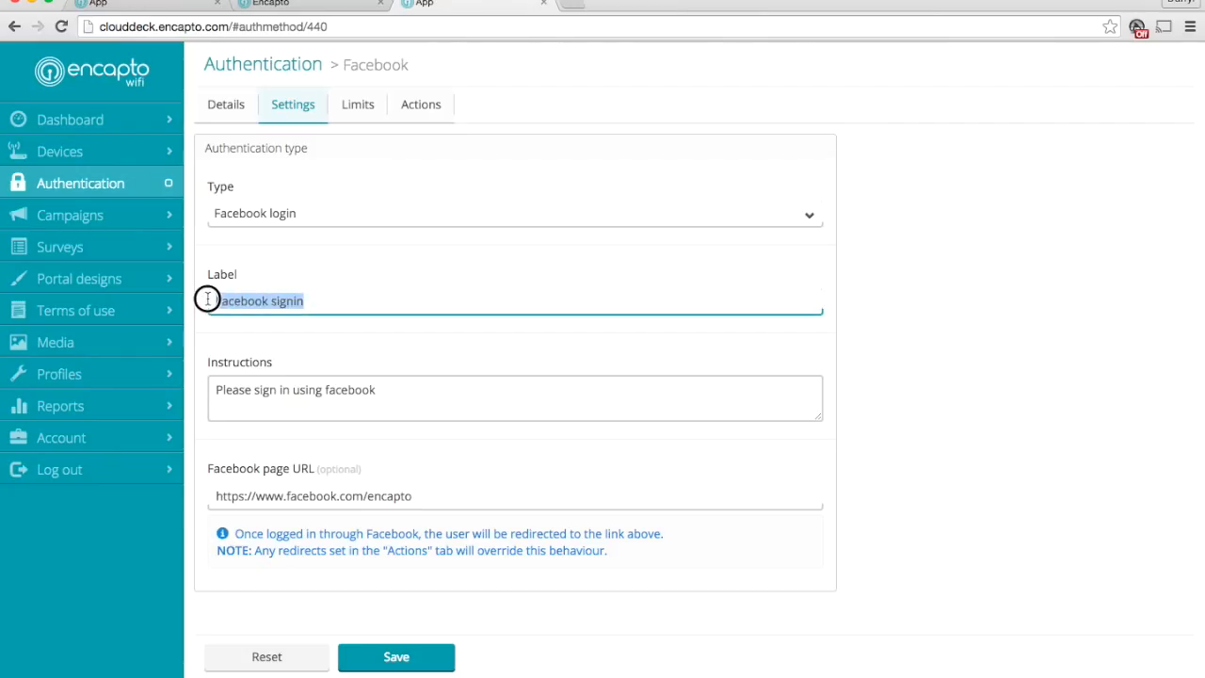
{"action": "left_click", "coordinate": [216, 299]}
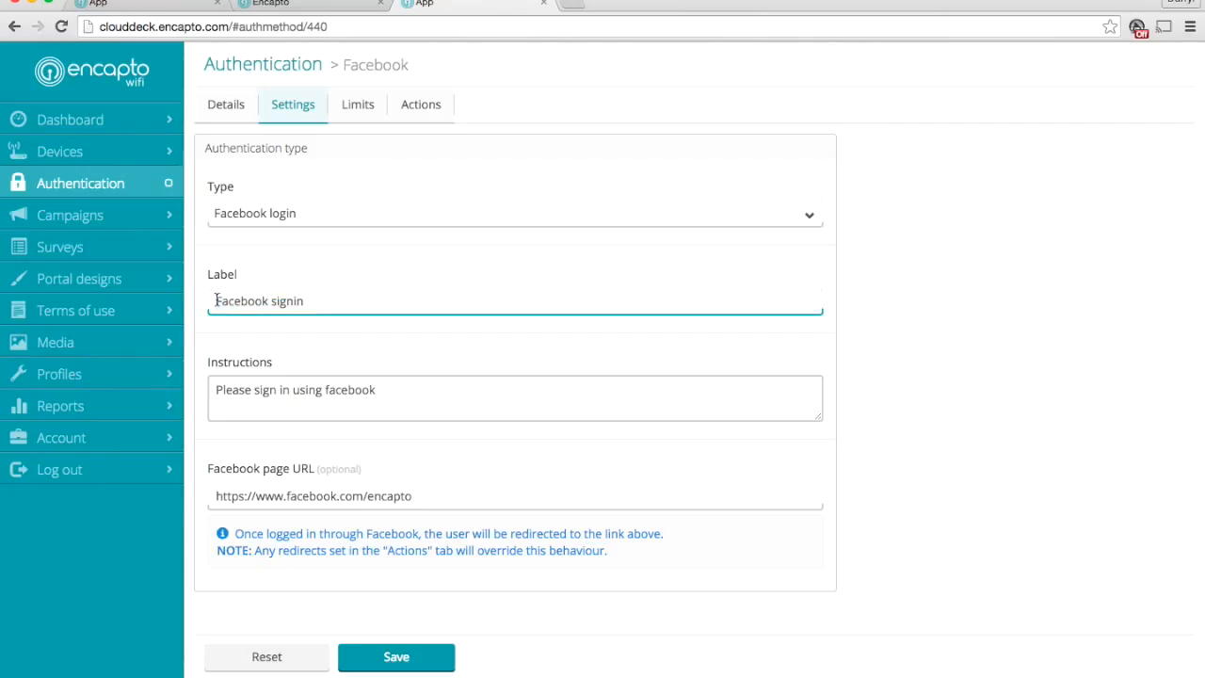
{"action": "left_click_drag", "start_coordinate": [219, 299], "coordinate": [313, 300]}
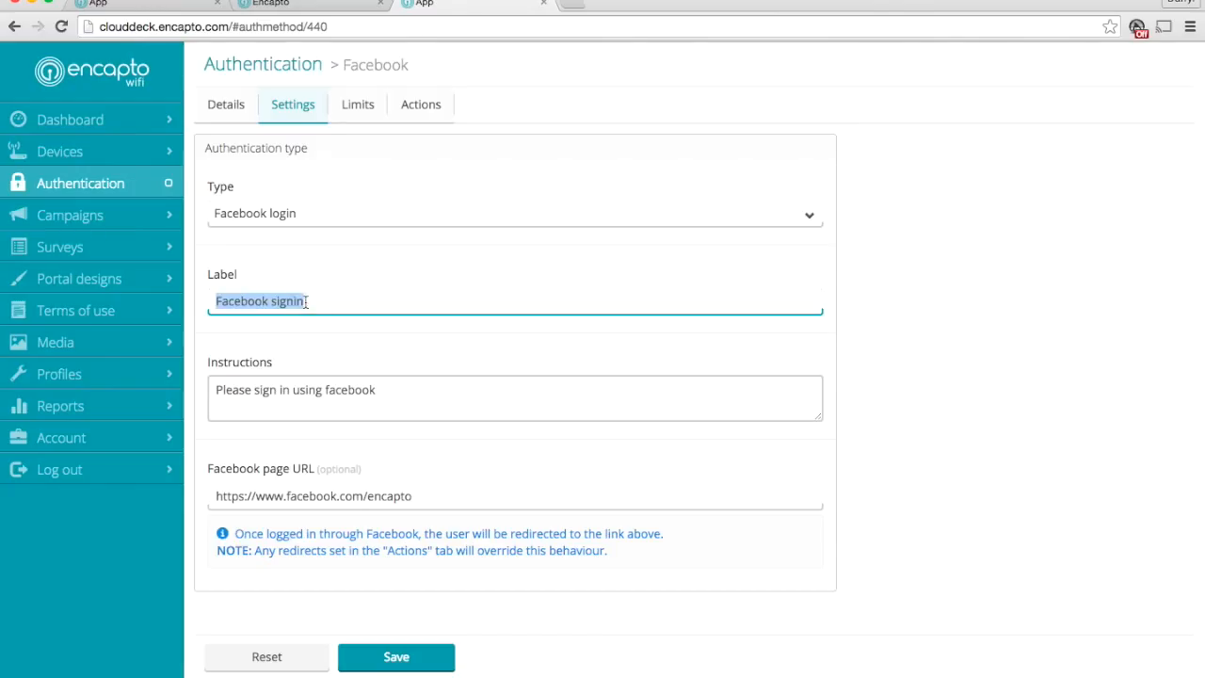
{"action": "left_click", "coordinate": [311, 300]}
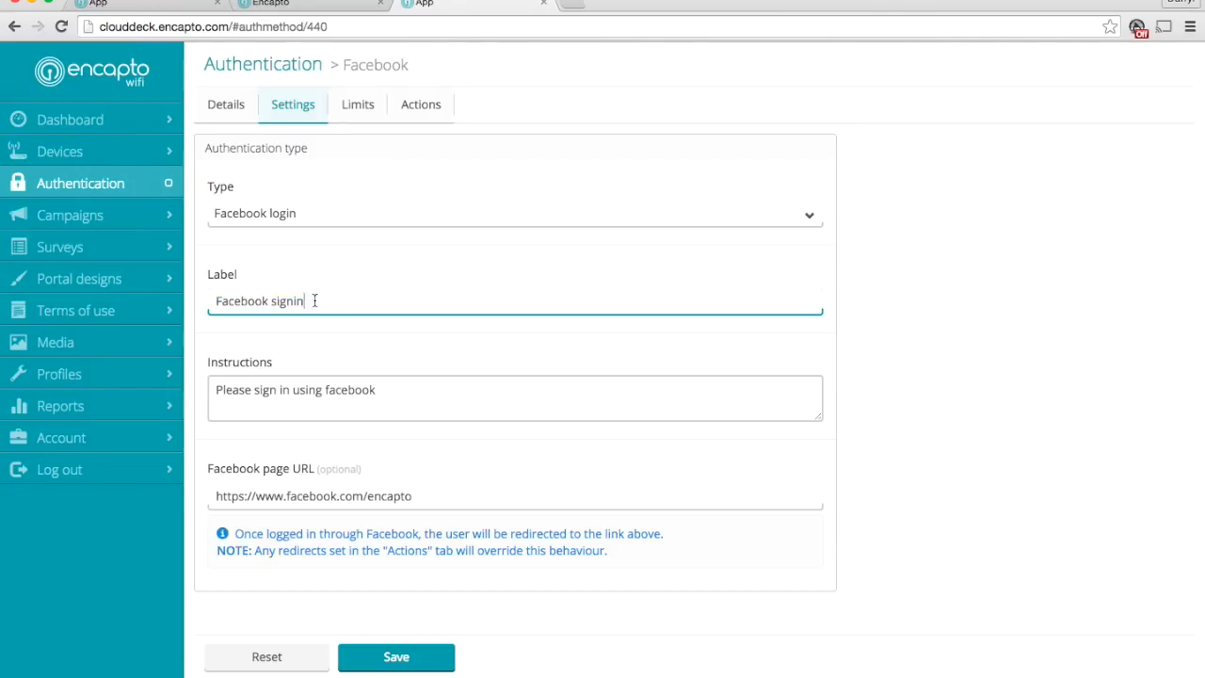
{"action": "left_click", "coordinate": [395, 393]}
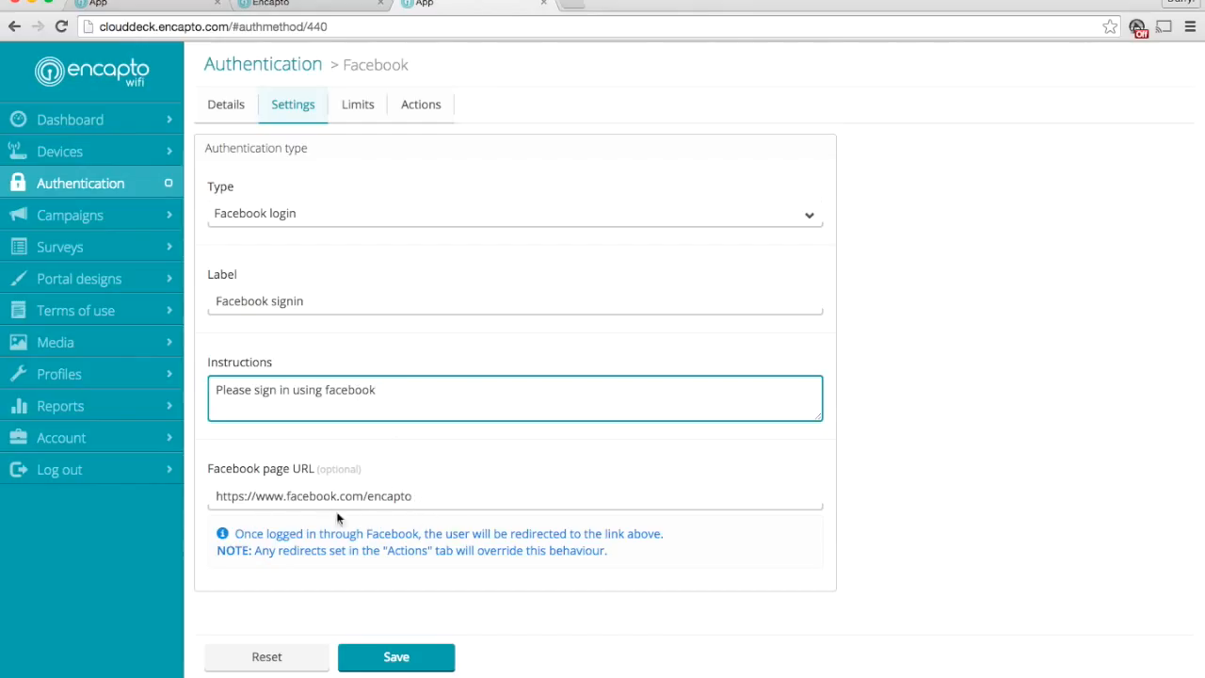
Set the Facebook method's time limit to a Continuous time limit of 60 minutes and review its remaining access limits
{"action": "left_click", "coordinate": [359, 110]}
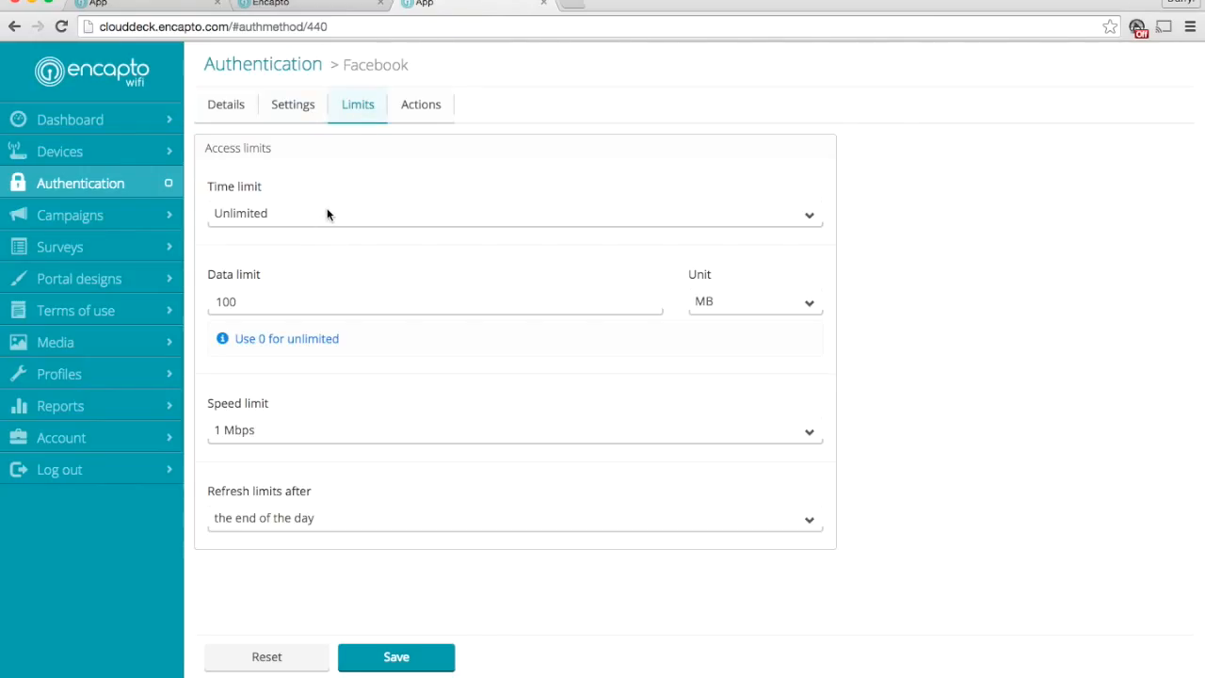
{"action": "left_click", "coordinate": [328, 215]}
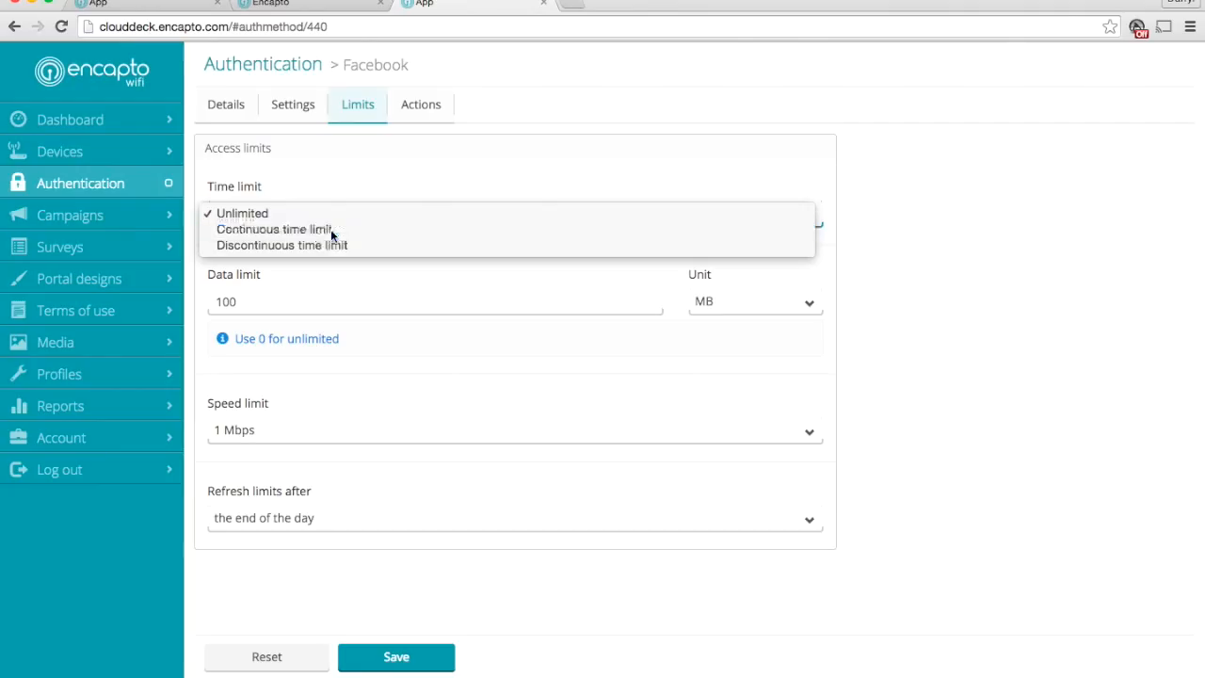
{"action": "left_click", "coordinate": [331, 232]}
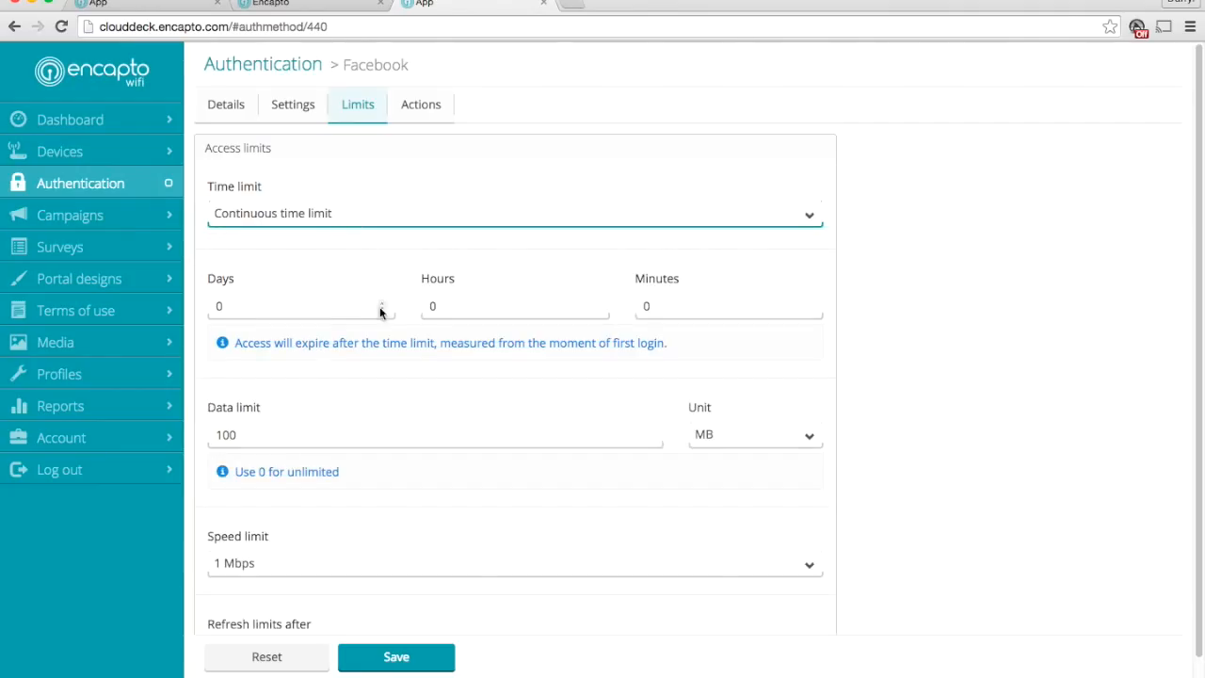
{"action": "left_click", "coordinate": [649, 308]}
{"action": "left_click_drag", "start_coordinate": [648, 308], "coordinate": [641, 306]}
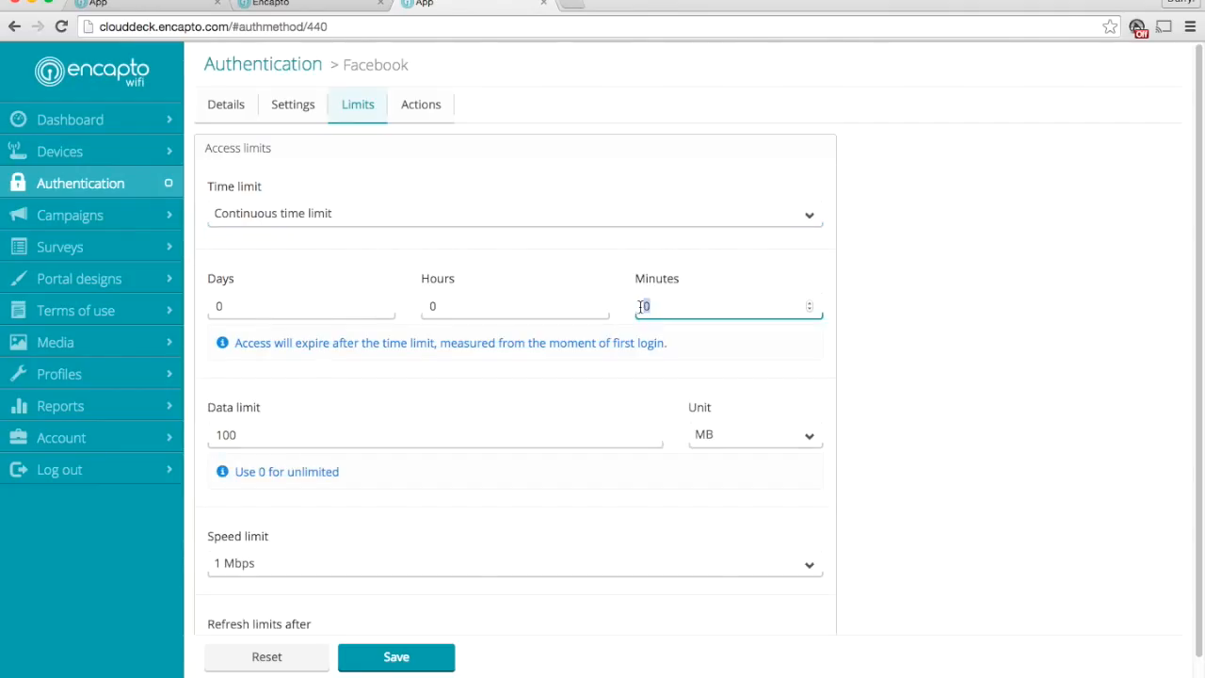
{"action": "type", "text": "60"}
{"action": "scroll", "coordinate": [659, 330], "scroll_direction": "down", "scroll_amount": 1}
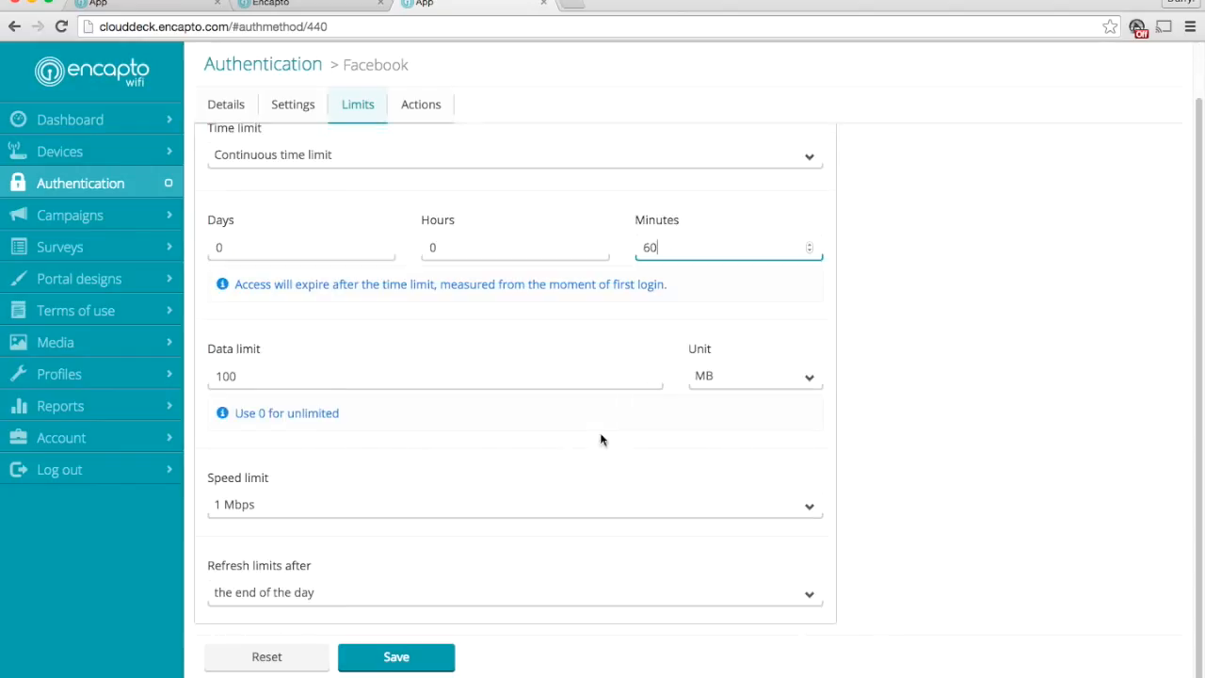
{"action": "left_click_drag", "start_coordinate": [212, 573], "coordinate": [323, 562]}
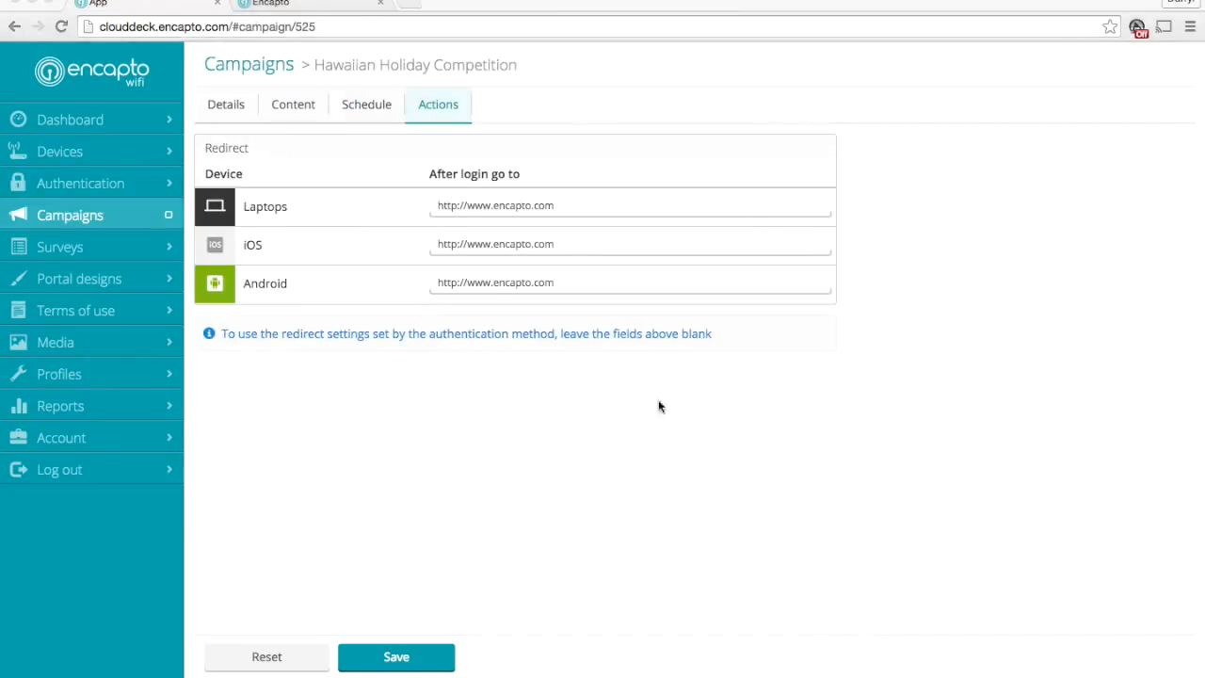
Open the Hawaiian Holiday Competition survey and check which campaigns use it
{"action": "left_click", "coordinate": [57, 246]}
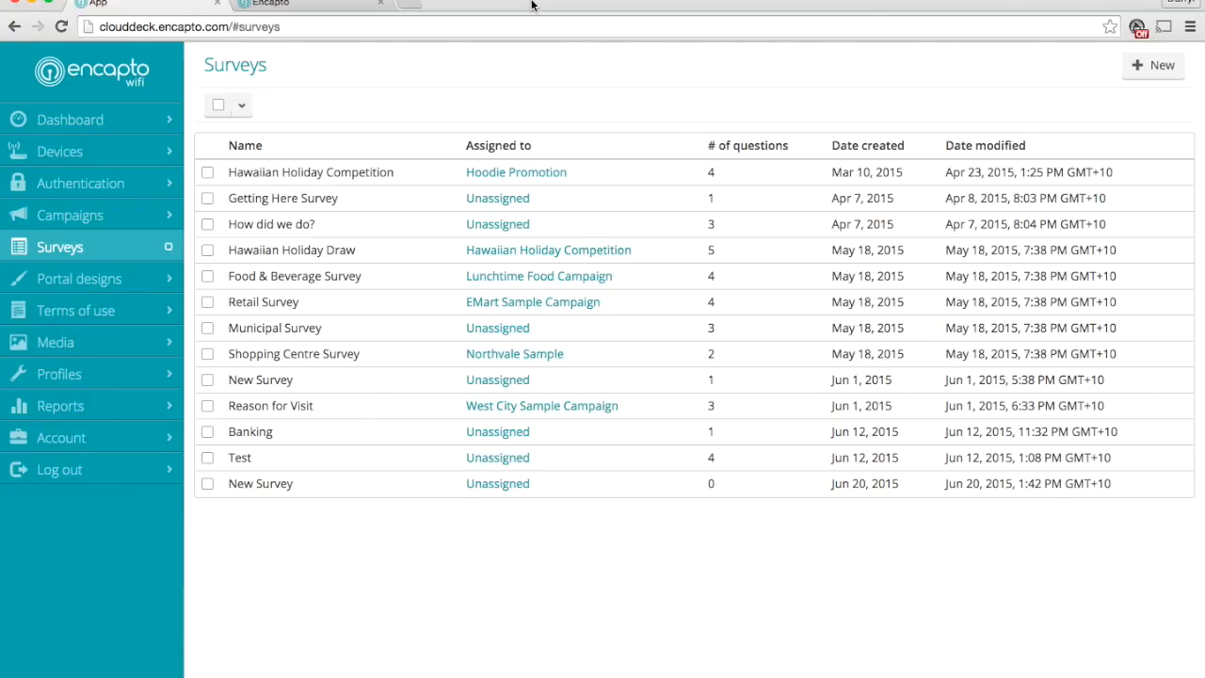
{"action": "left_click", "coordinate": [293, 177]}
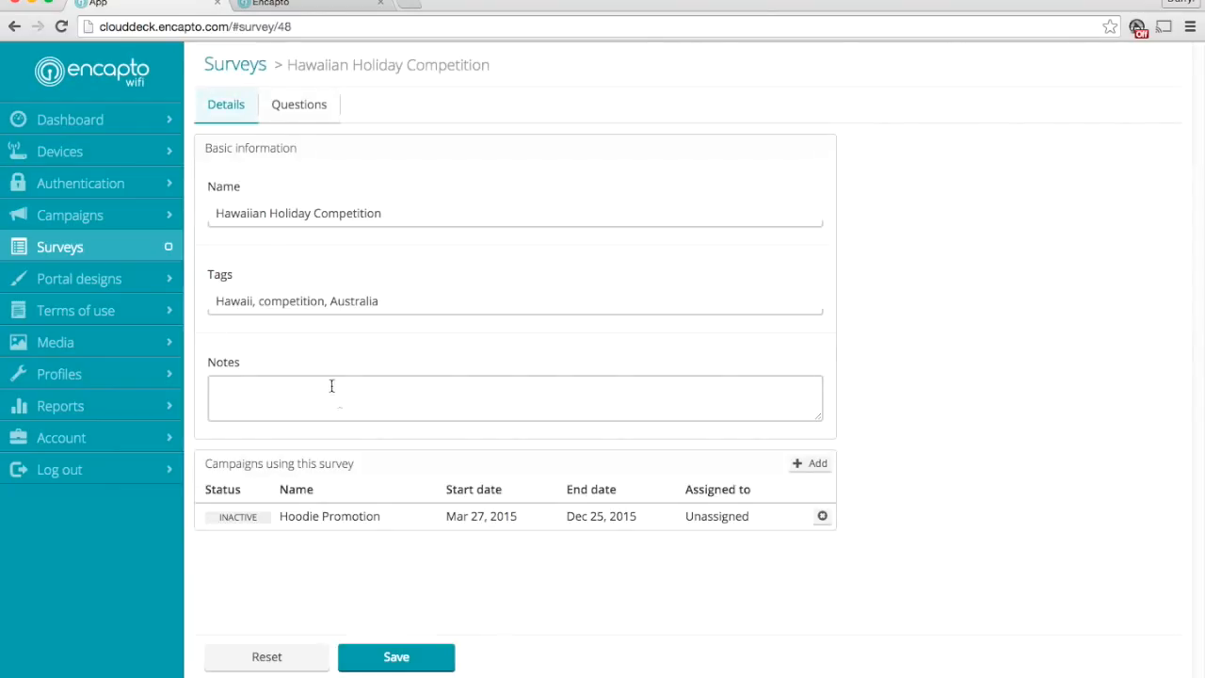
{"action": "left_click_drag", "start_coordinate": [230, 465], "coordinate": [394, 477]}
{"action": "left_click", "coordinate": [393, 477]}
View the survey's questions and open the Gender question to examine its type and answers
{"action": "left_click", "coordinate": [290, 111]}
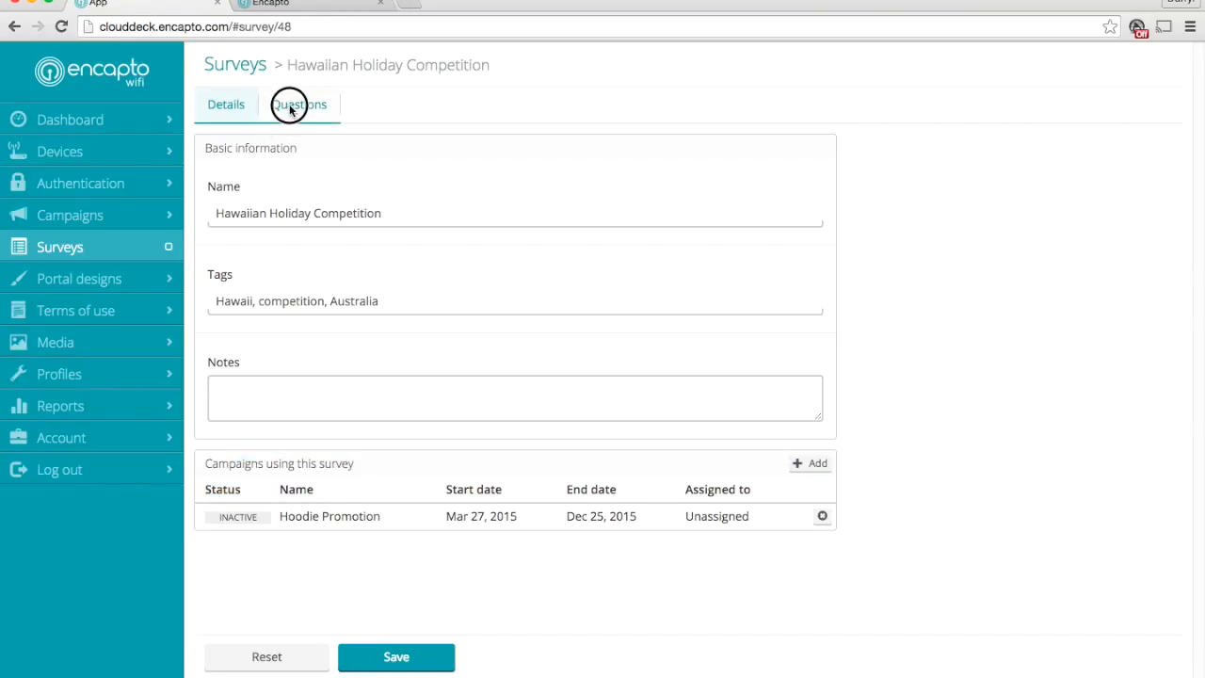
{"action": "left_click", "coordinate": [290, 109]}
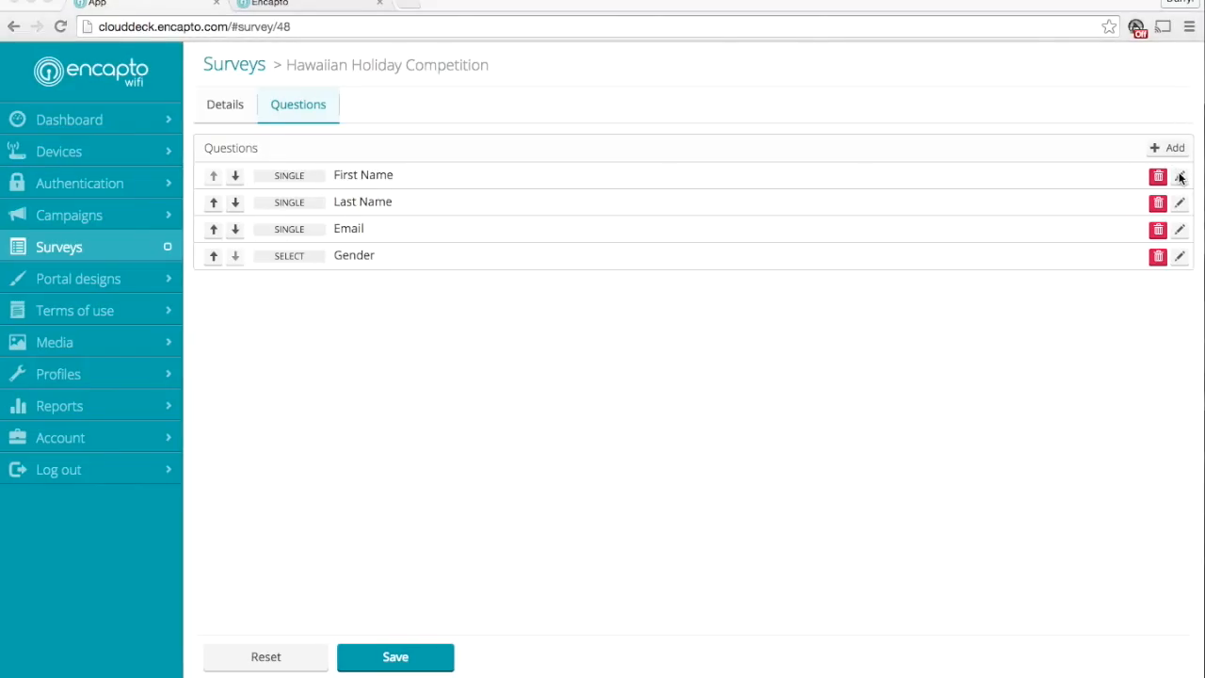
{"action": "left_click", "coordinate": [1179, 259]}
{"action": "left_click", "coordinate": [1181, 264]}
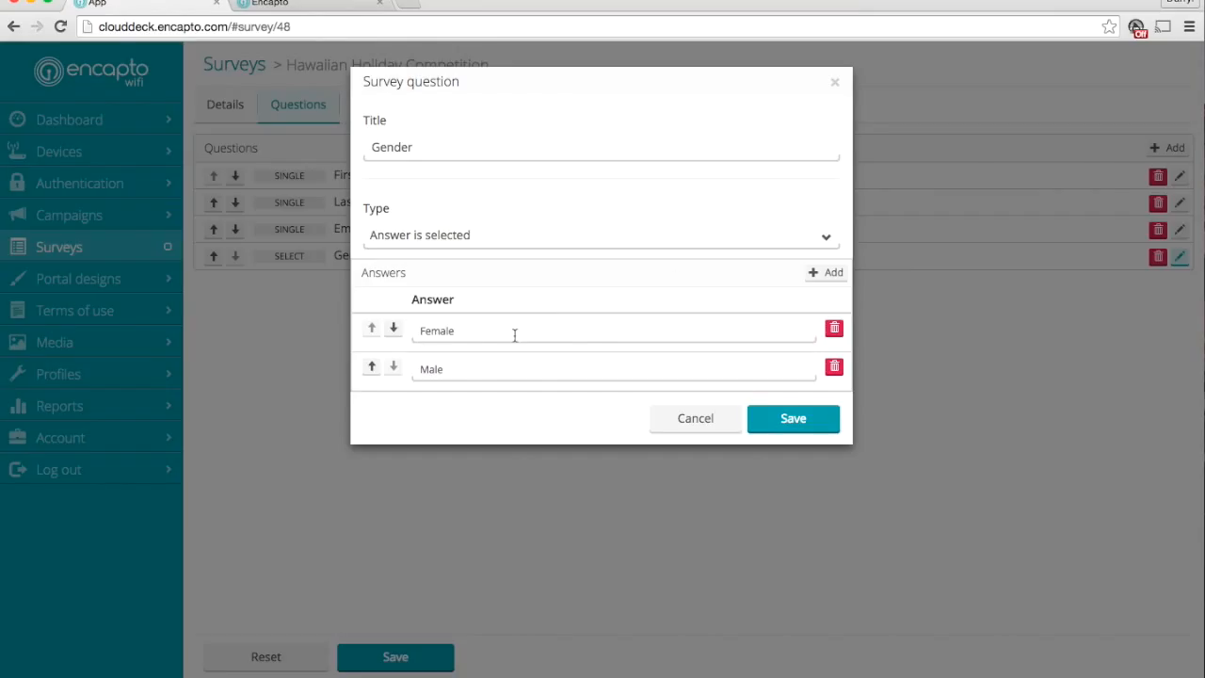
Close the Gender question and examine the title and type of the survey's First Name question
{"action": "left_click", "coordinate": [696, 419]}
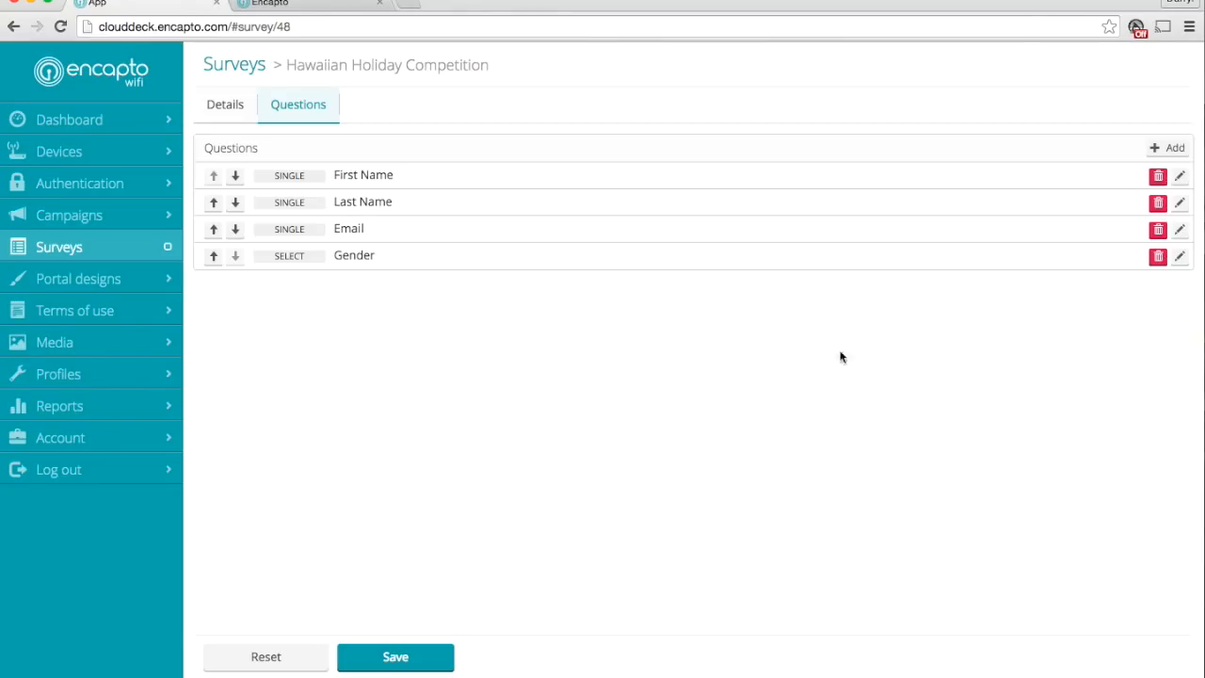
{"action": "left_click", "coordinate": [1180, 179]}
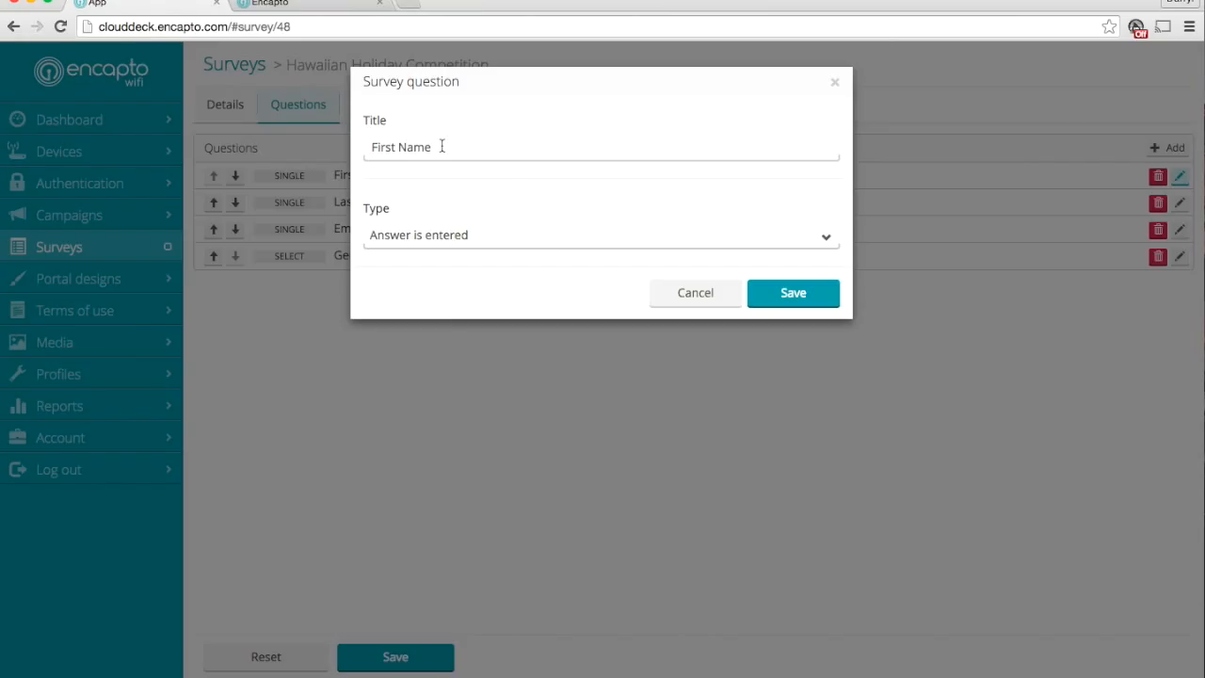
{"action": "left_click", "coordinate": [715, 295]}
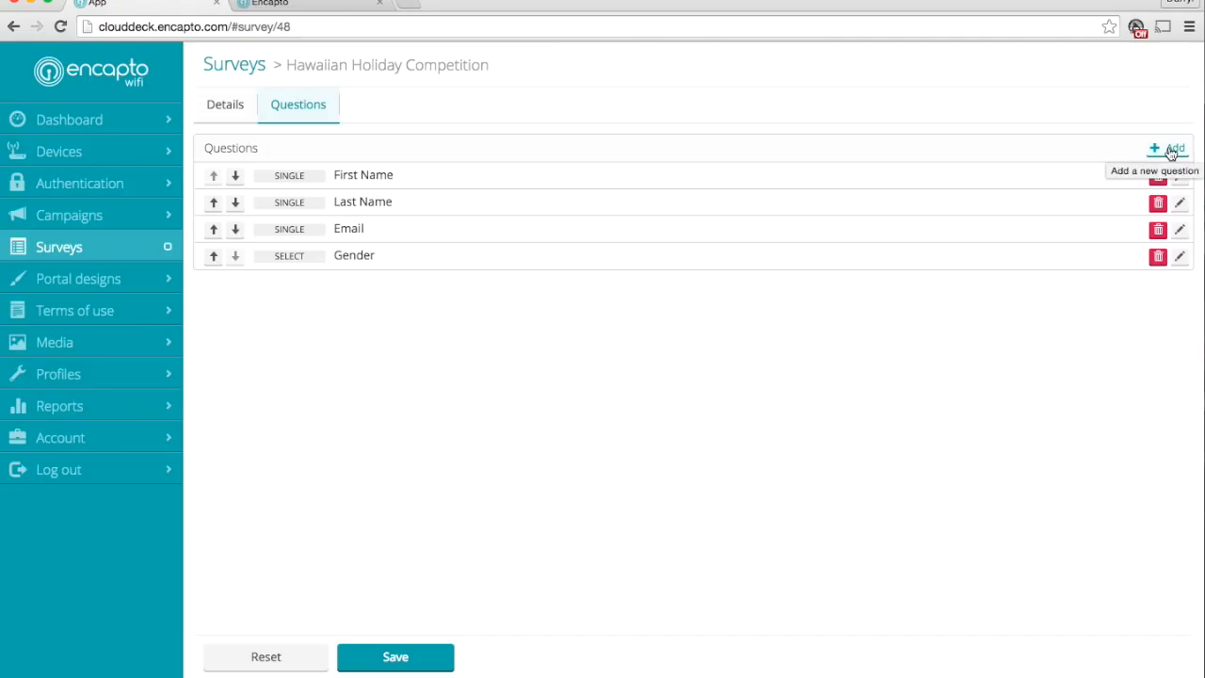
Add a survey question titled Gender with the type Answer is selected
{"action": "left_click", "coordinate": [1170, 151]}
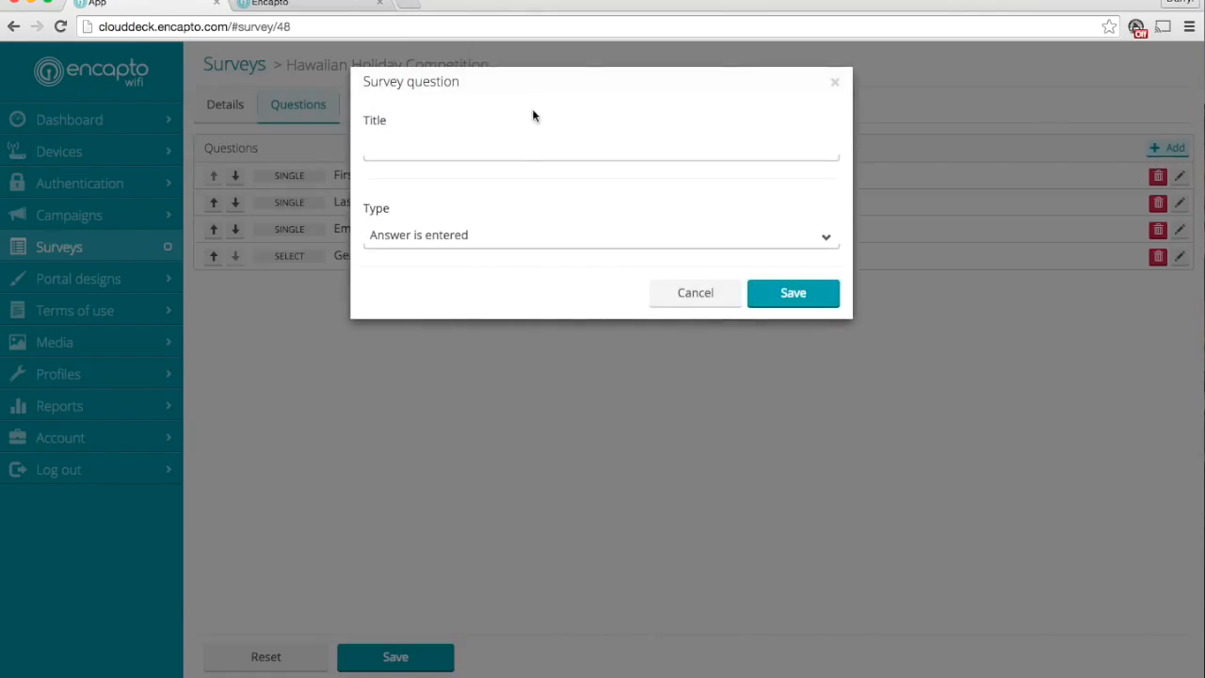
{"action": "left_click", "coordinate": [523, 151]}
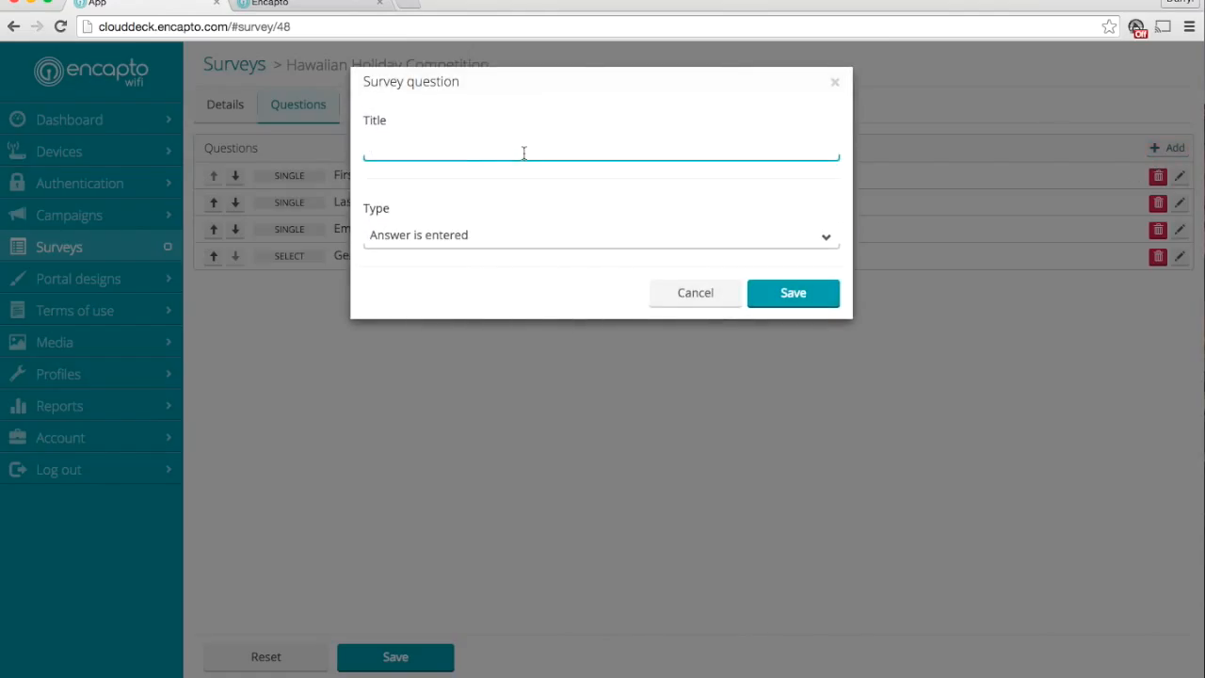
{"action": "key", "text": "super+Tab"}
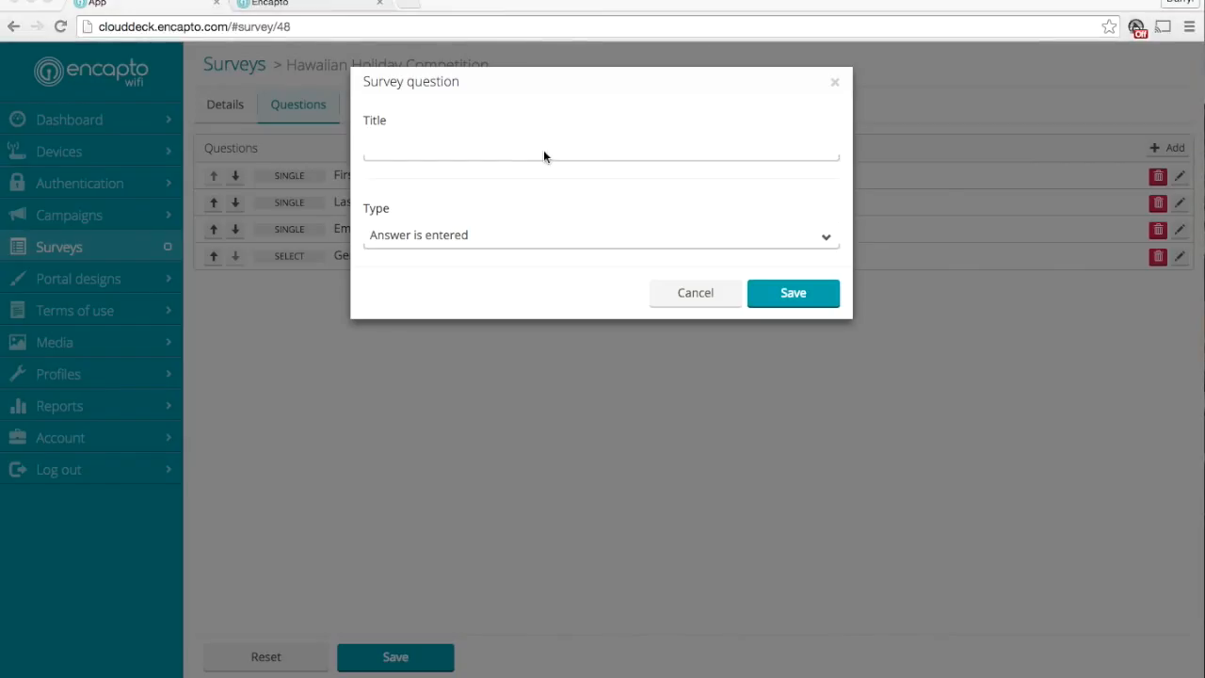
{"action": "left_click", "coordinate": [546, 155]}
{"action": "type", "text": "Gendere"}
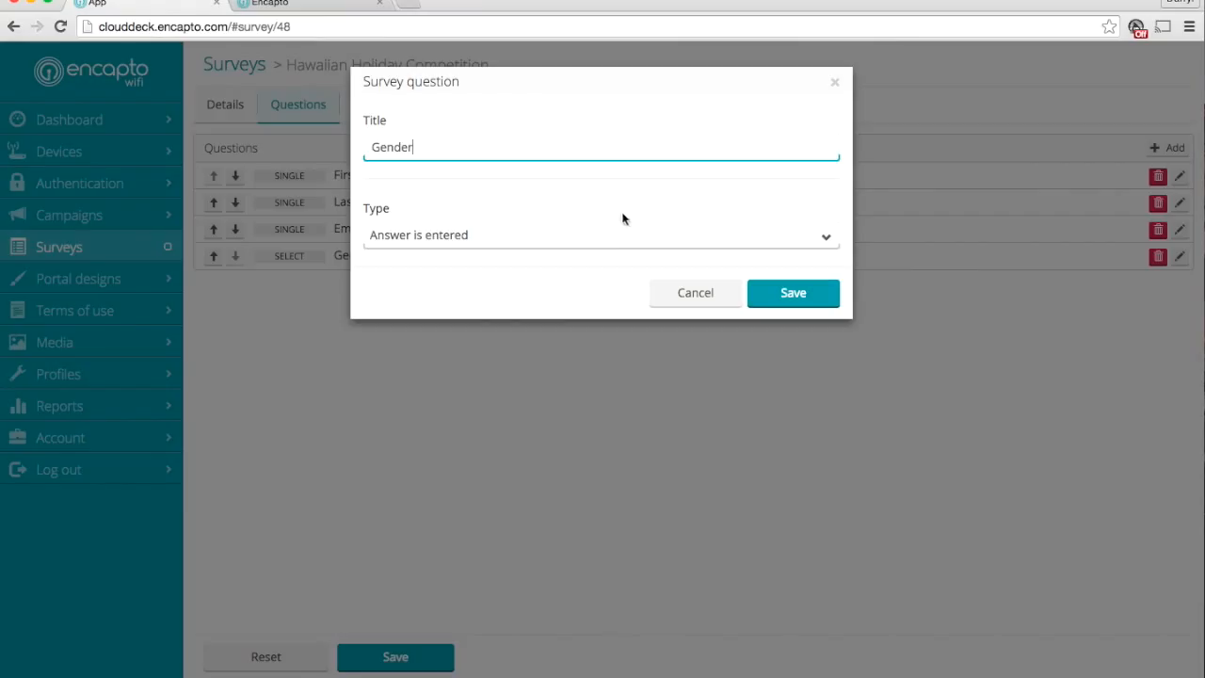
{"action": "left_click", "coordinate": [613, 235]}
{"action": "left_click", "coordinate": [593, 248]}
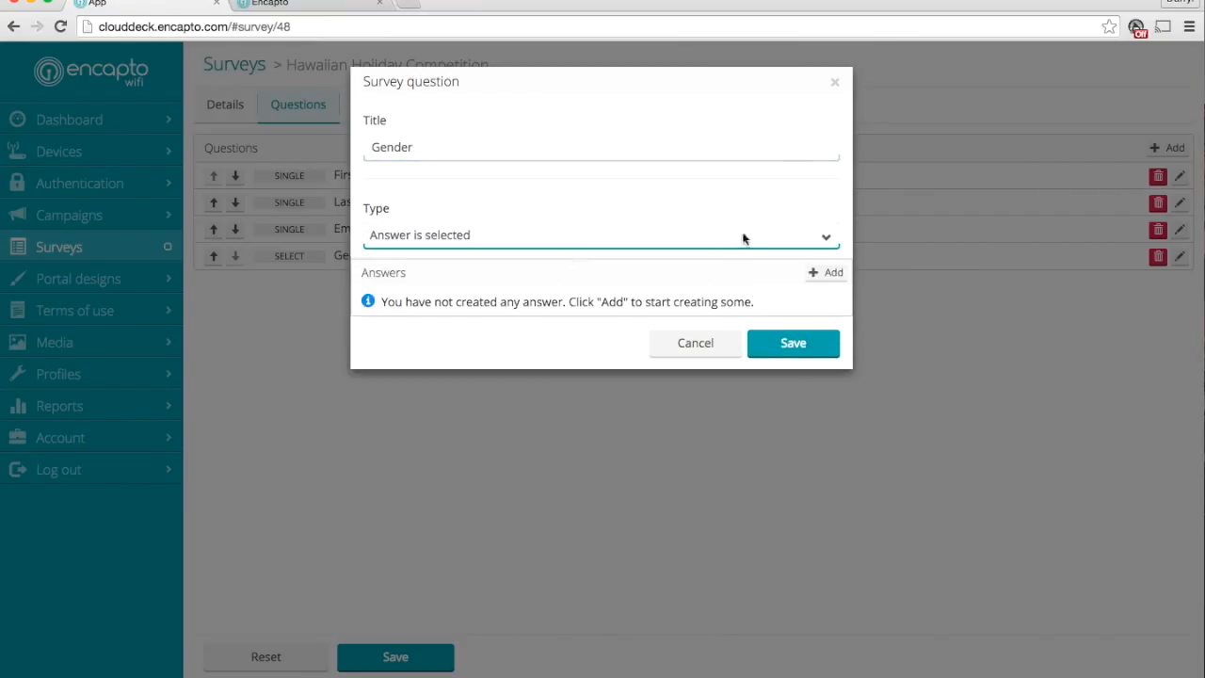
Create the answers Male and Female for the new Gender question and save the question
{"action": "left_click", "coordinate": [820, 274]}
{"action": "left_click", "coordinate": [820, 274]}
{"action": "left_click", "coordinate": [513, 333]}
{"action": "type", "text": "Male"}
{"action": "left_click", "coordinate": [474, 369]}
{"action": "type", "text": "Female"}
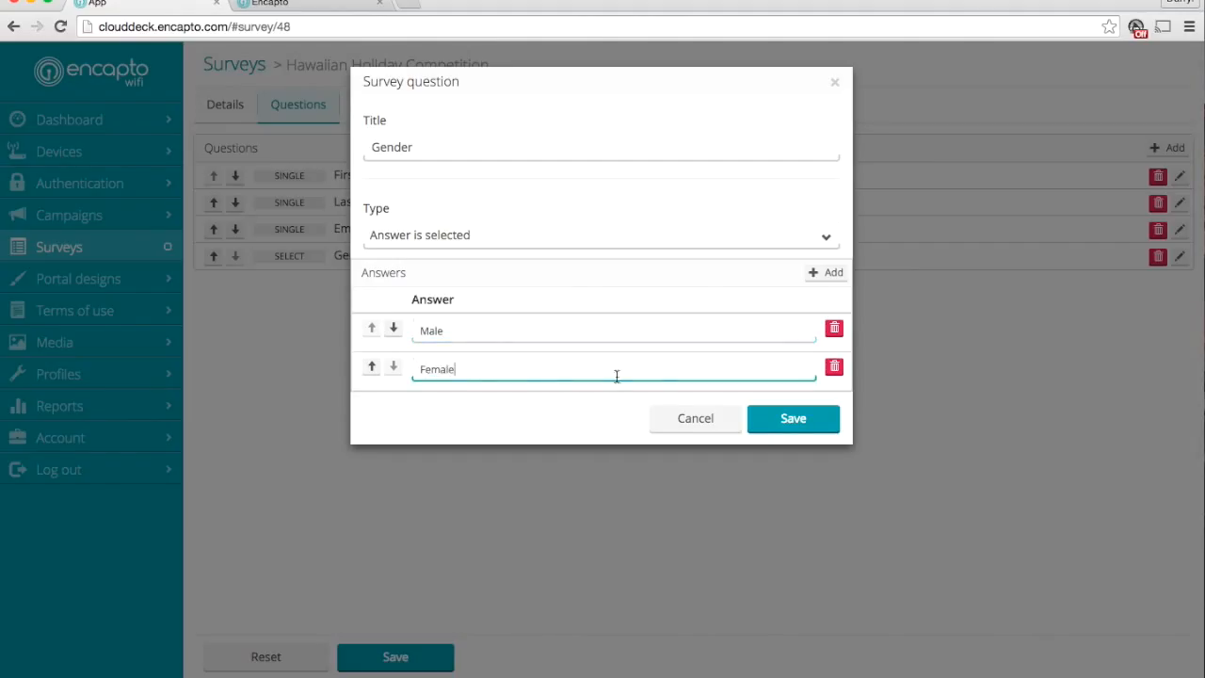
{"action": "left_click", "coordinate": [795, 420]}
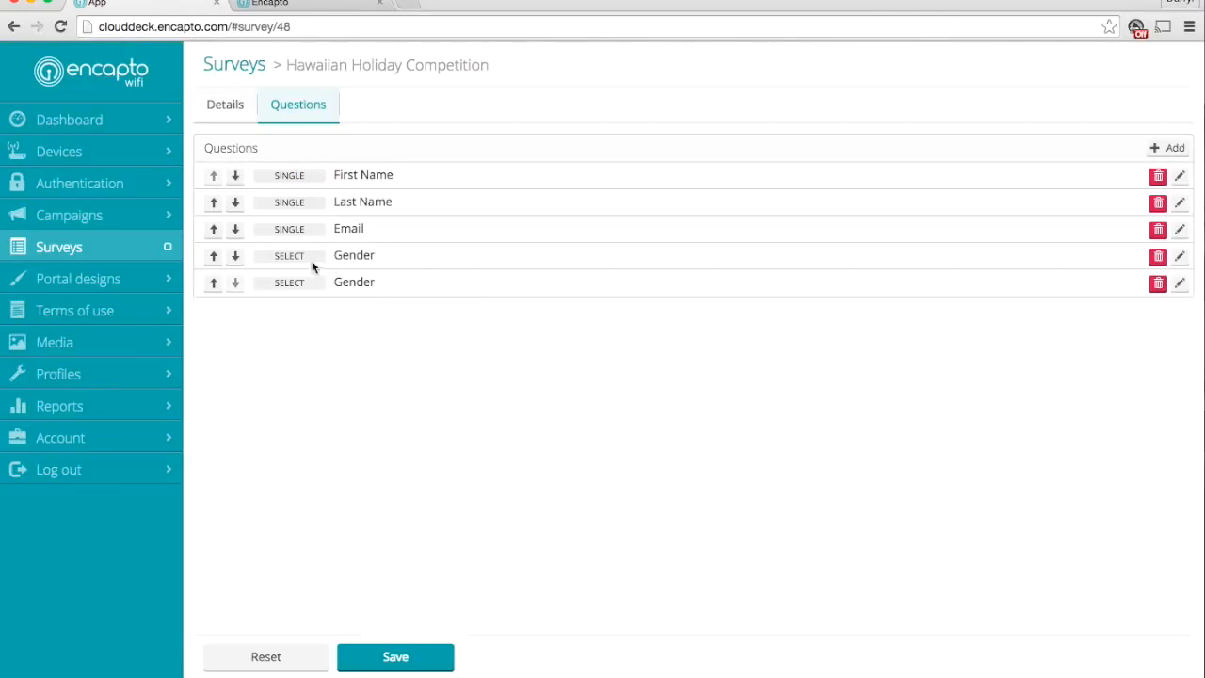
Delete the upper of the two Gender questions and return to the list of surveys
{"action": "left_click", "coordinate": [1157, 256]}
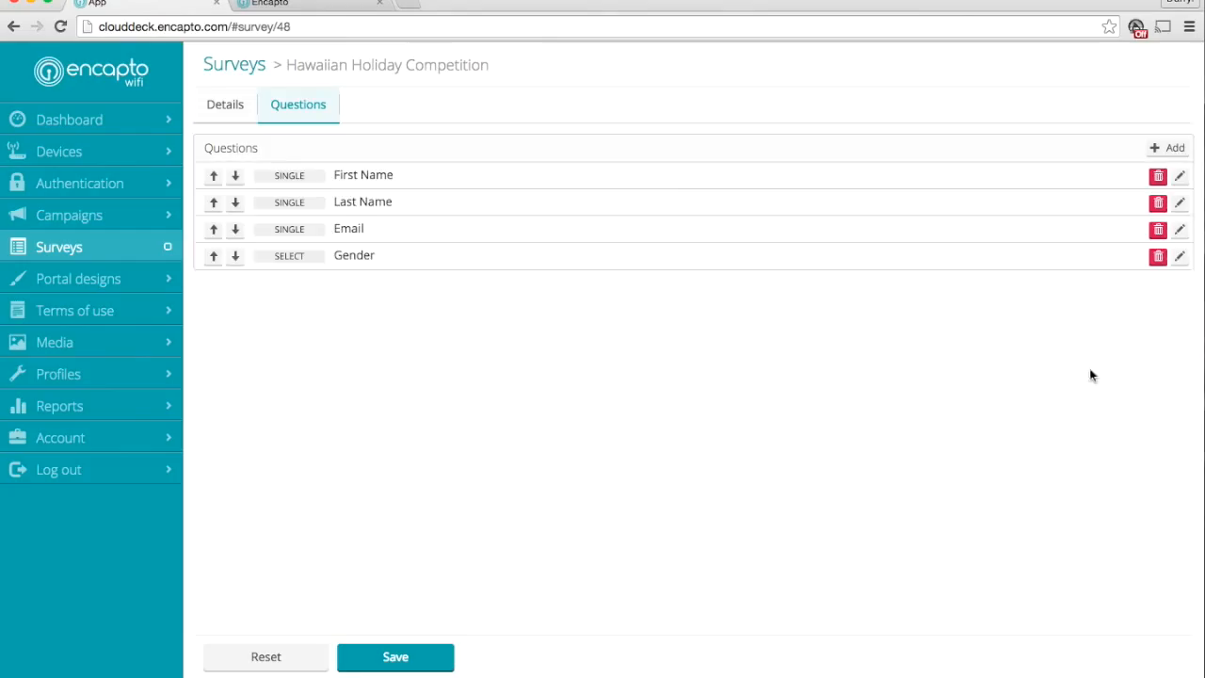
{"action": "left_click", "coordinate": [248, 66]}
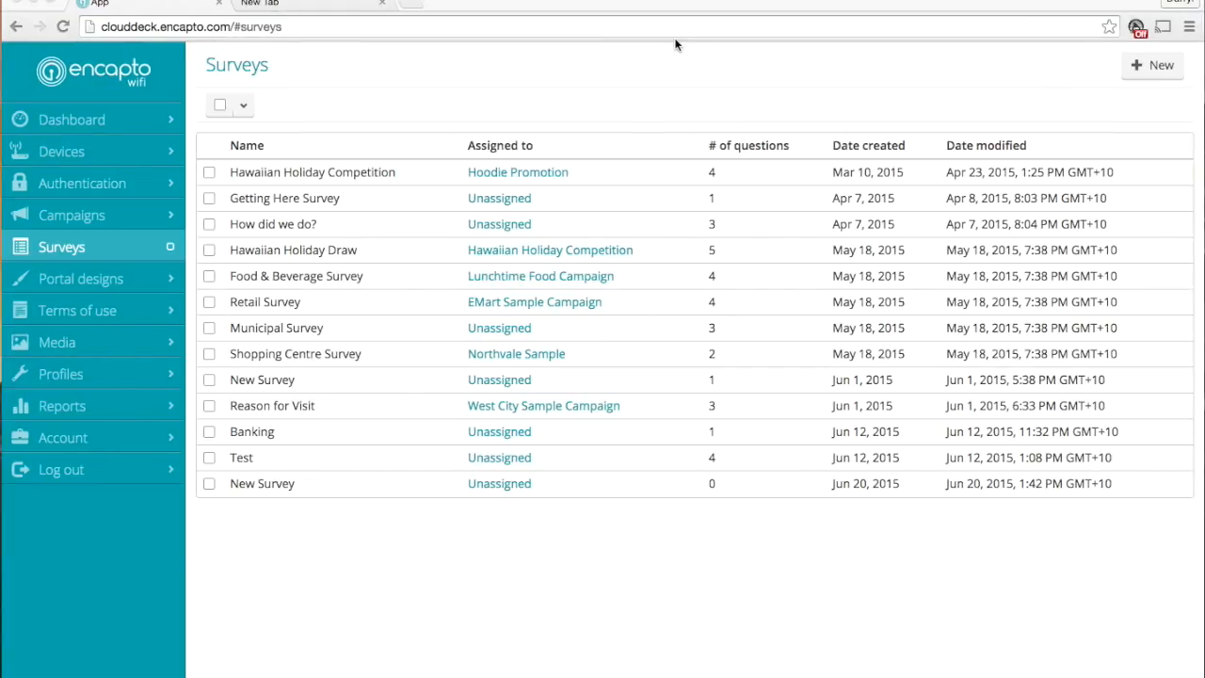
Load the guest portal at portal2.geniuswifi.com in the empty browser tab
{"action": "left_click", "coordinate": [315, 8]}
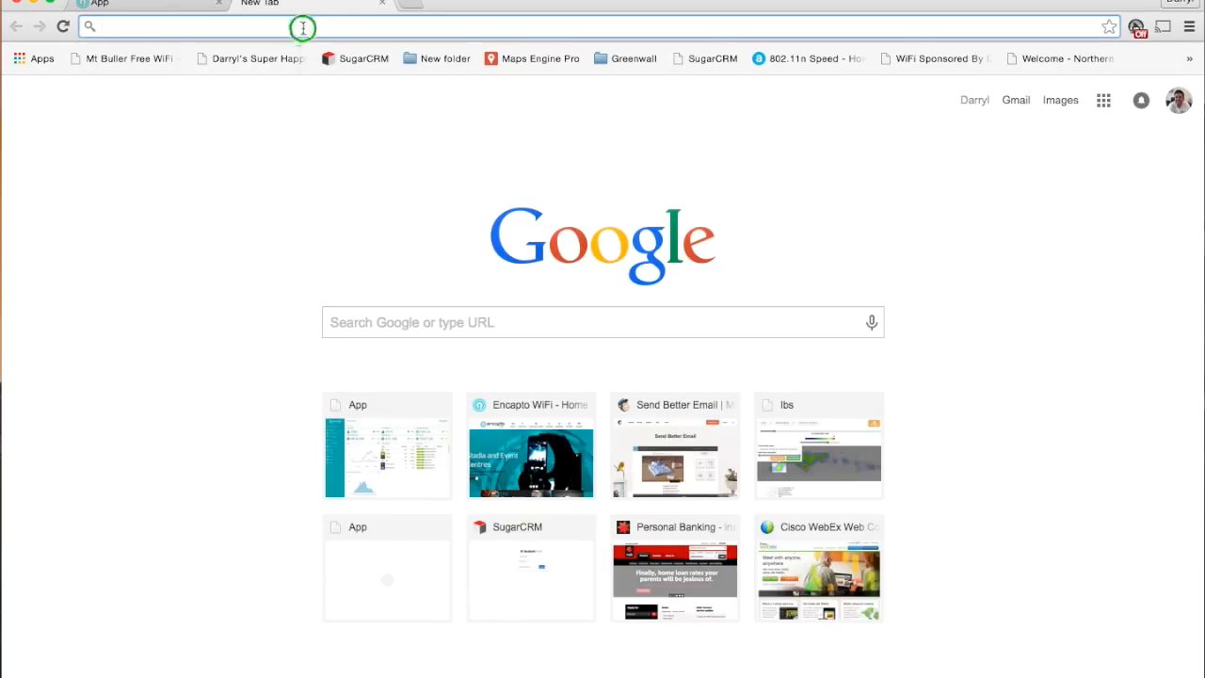
{"action": "right_click", "coordinate": [303, 28]}
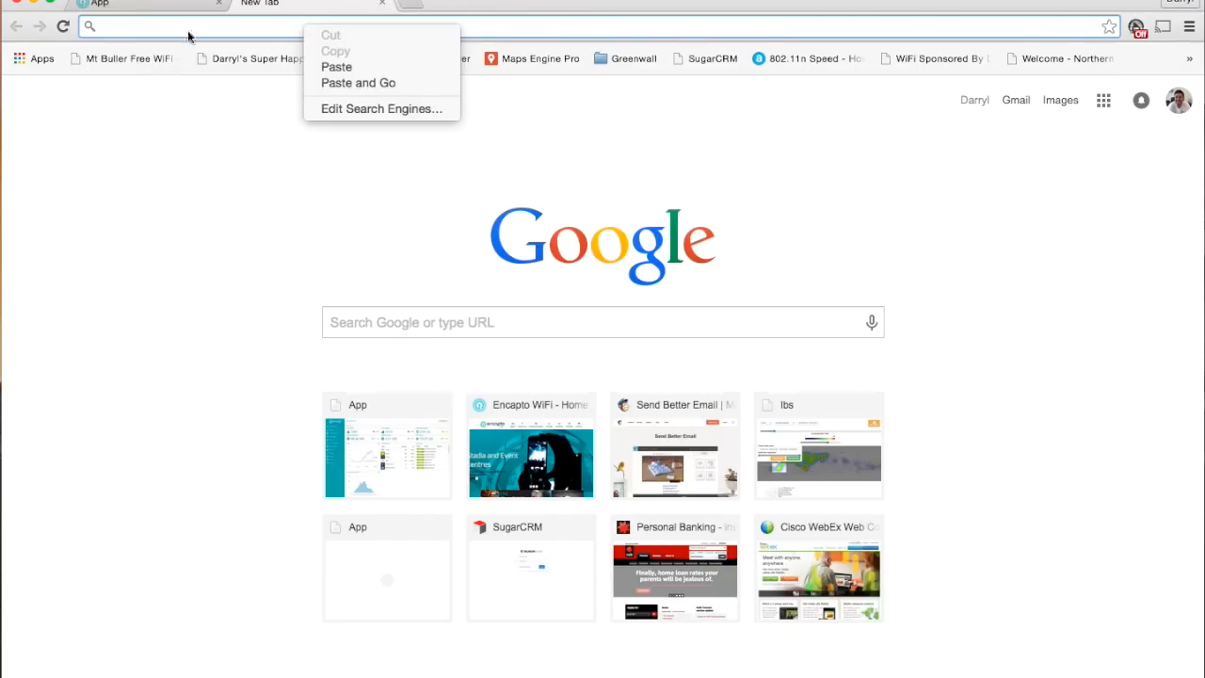
{"action": "left_click", "coordinate": [137, 6]}
{"action": "left_click", "coordinate": [141, 6]}
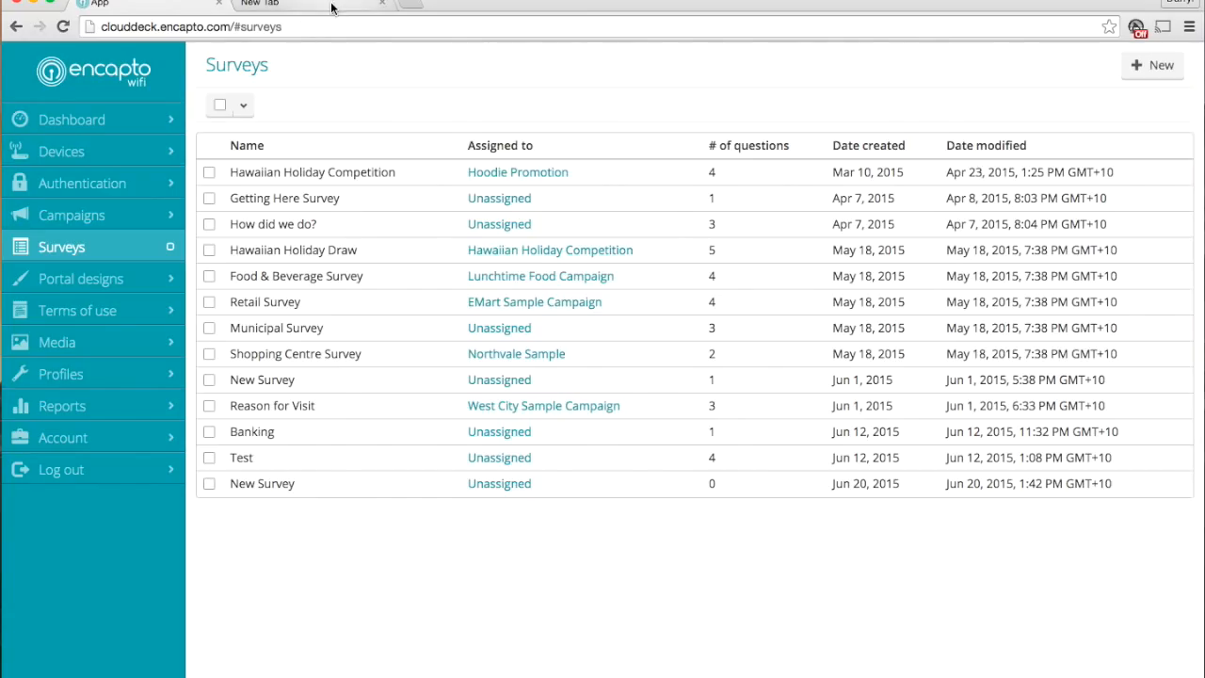
{"action": "left_click", "coordinate": [330, 8]}
{"action": "right_click", "coordinate": [321, 27]}
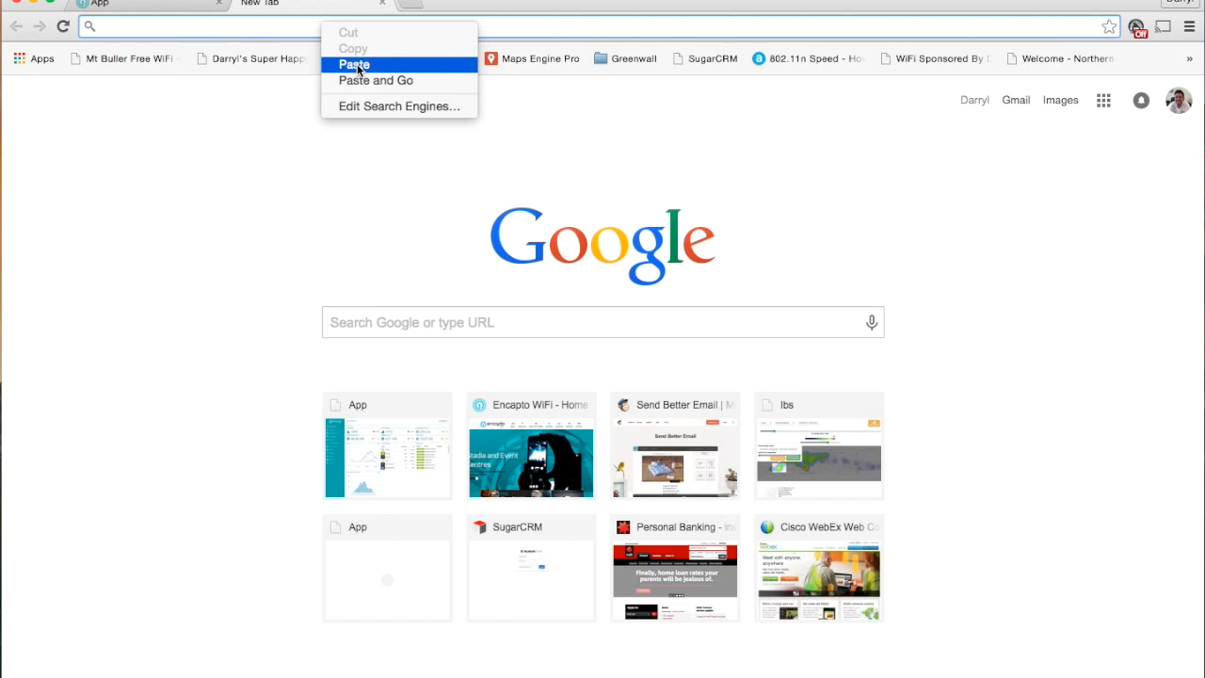
{"action": "left_click", "coordinate": [358, 66]}
{"action": "key", "text": "Return"}
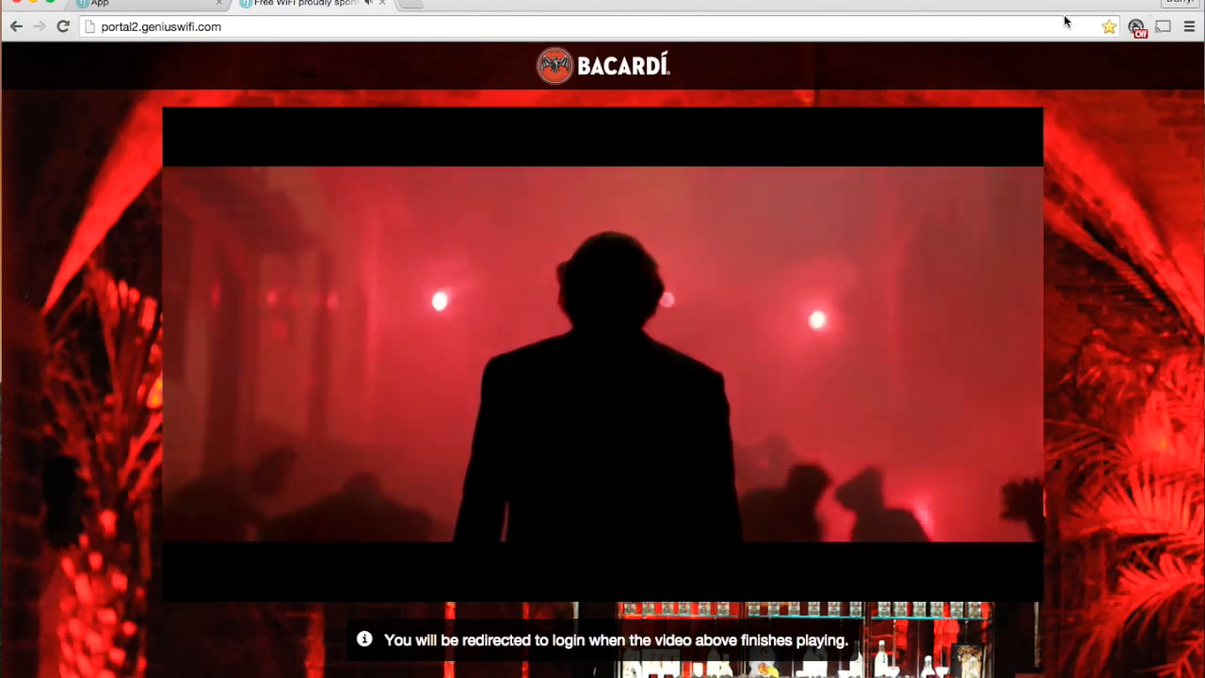
Narrow the browser window to phone width to check the portal's responsive layout, and widen it back to full size
{"action": "left_click_drag", "start_coordinate": [1203, 132], "coordinate": [403, 132]}
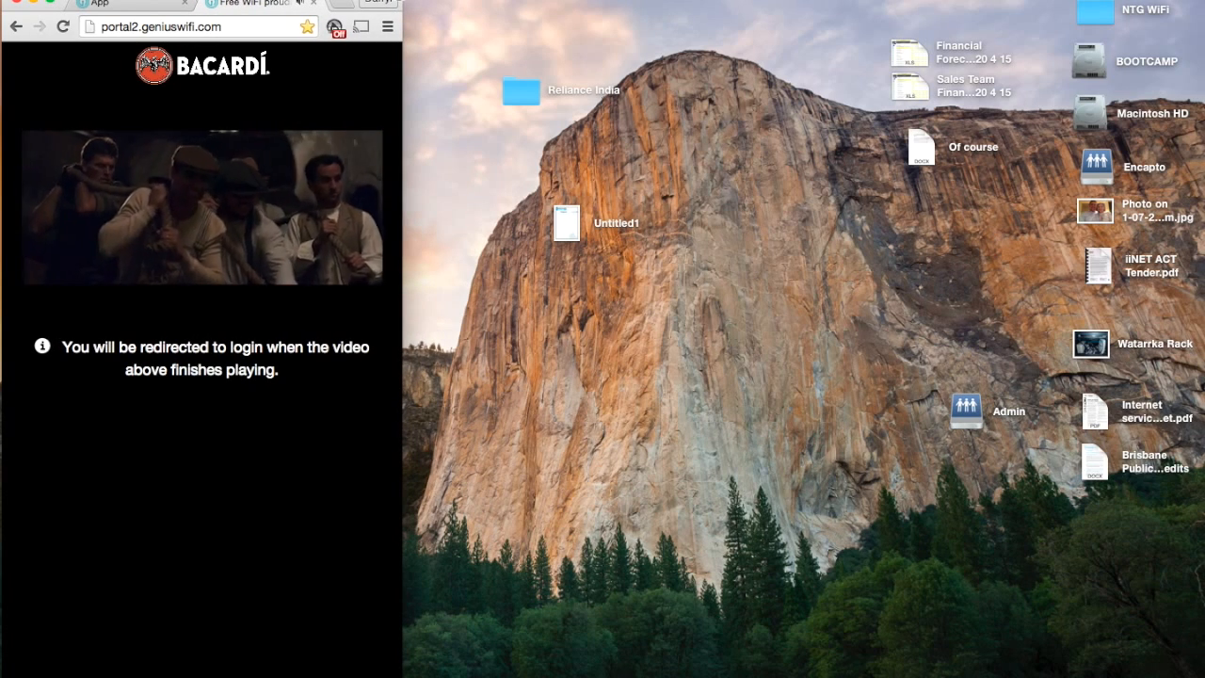
{"action": "left_click_drag", "start_coordinate": [402, 1], "coordinate": [406, 1]}
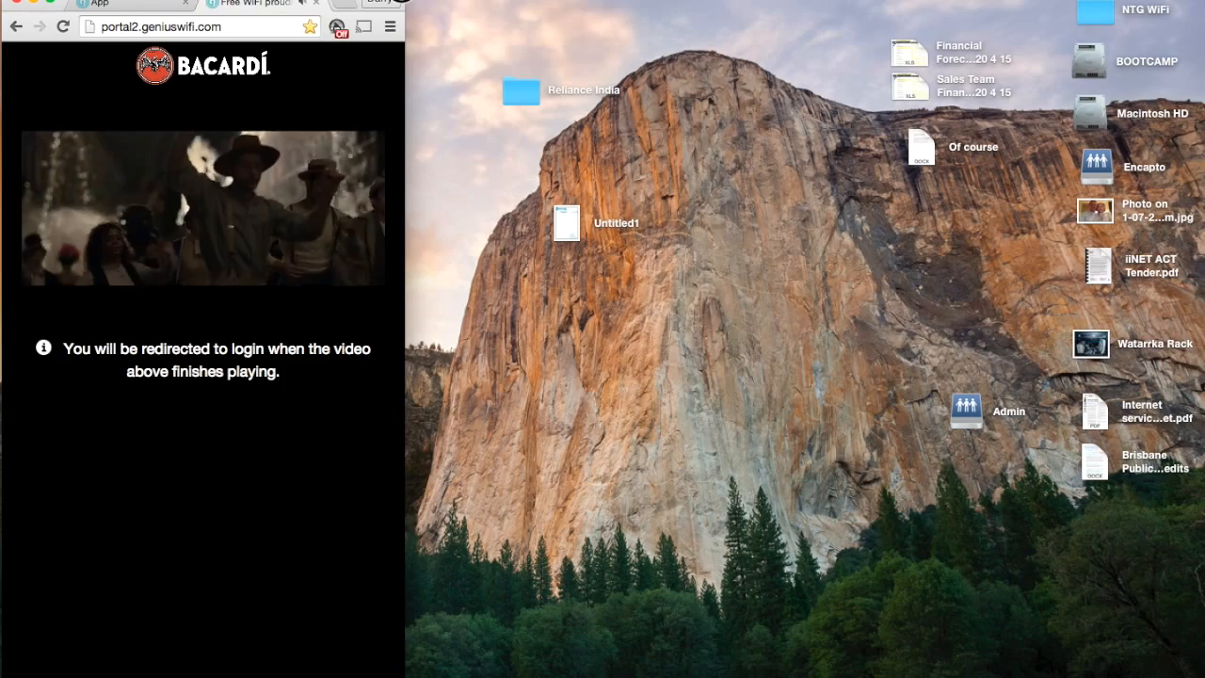
{"action": "left_click_drag", "start_coordinate": [403, 1], "coordinate": [1199, 2]}
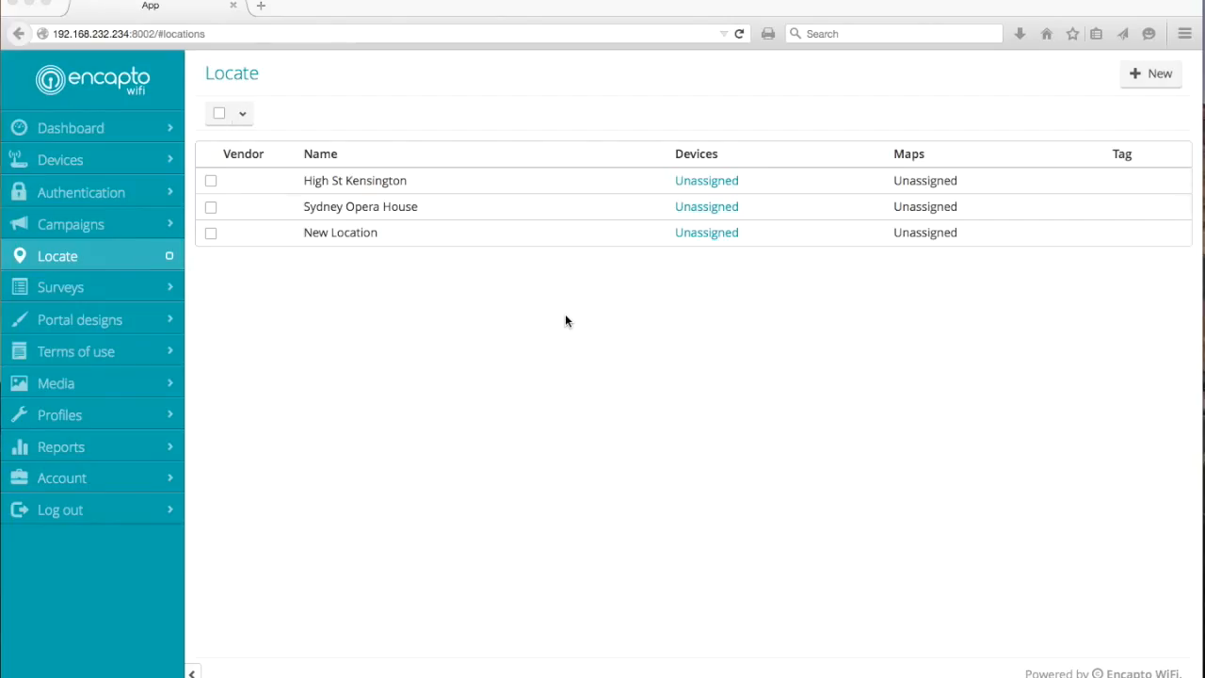
Open the Floor Plan map of the High St Kensington location and look over its zones
{"action": "left_click", "coordinate": [358, 187]}
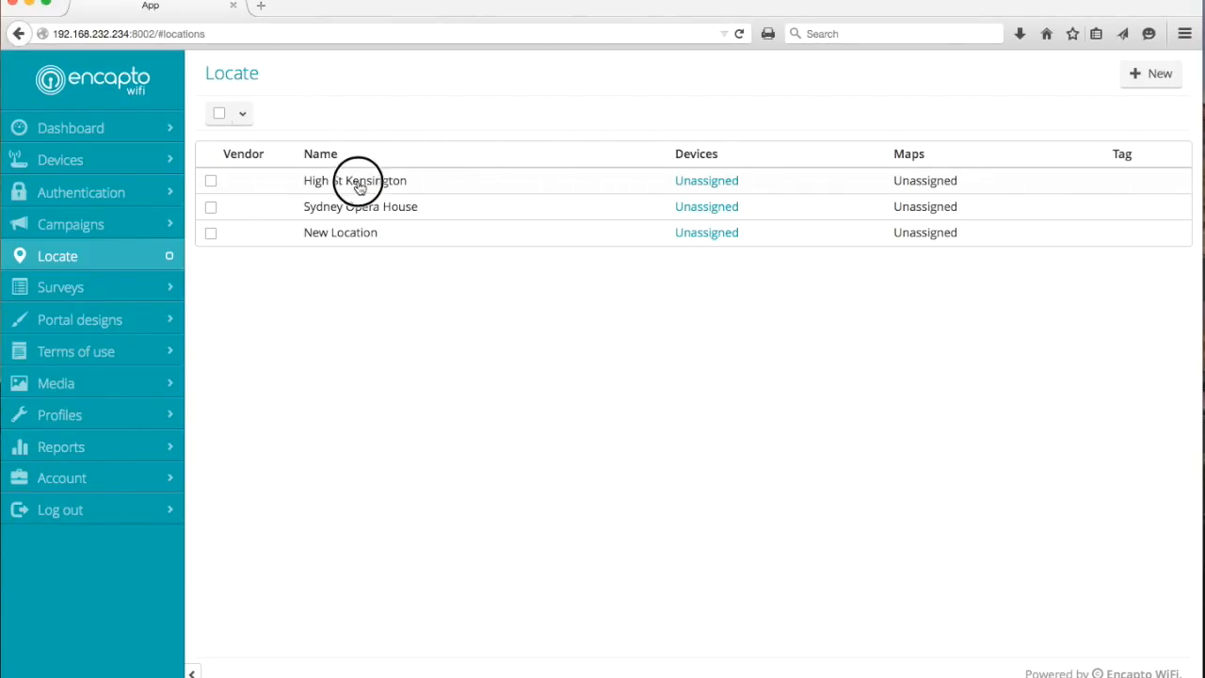
{"action": "left_click", "coordinate": [360, 188]}
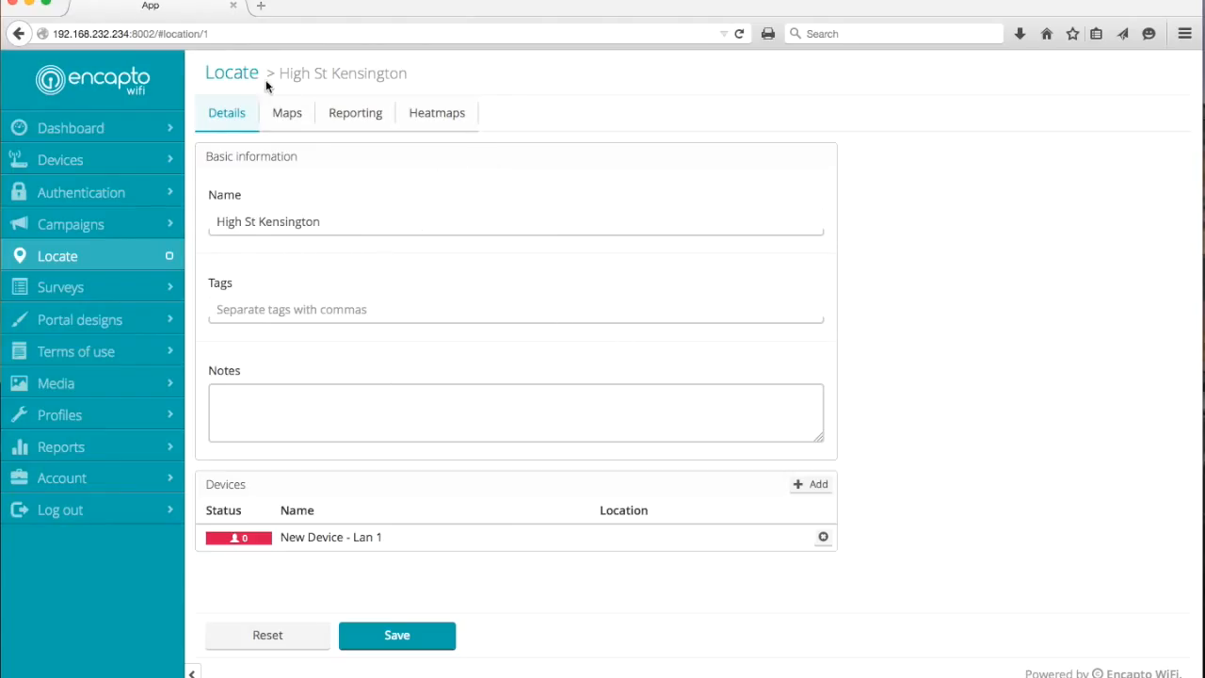
{"action": "left_click", "coordinate": [293, 121]}
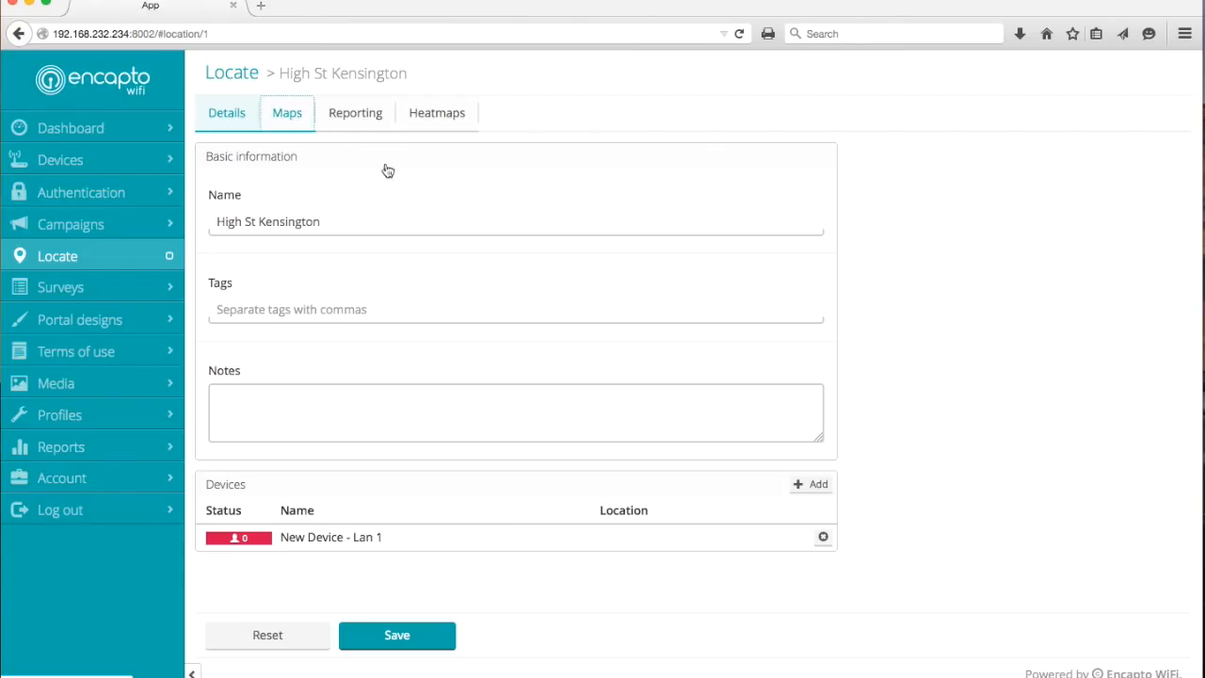
{"action": "left_click", "coordinate": [299, 118]}
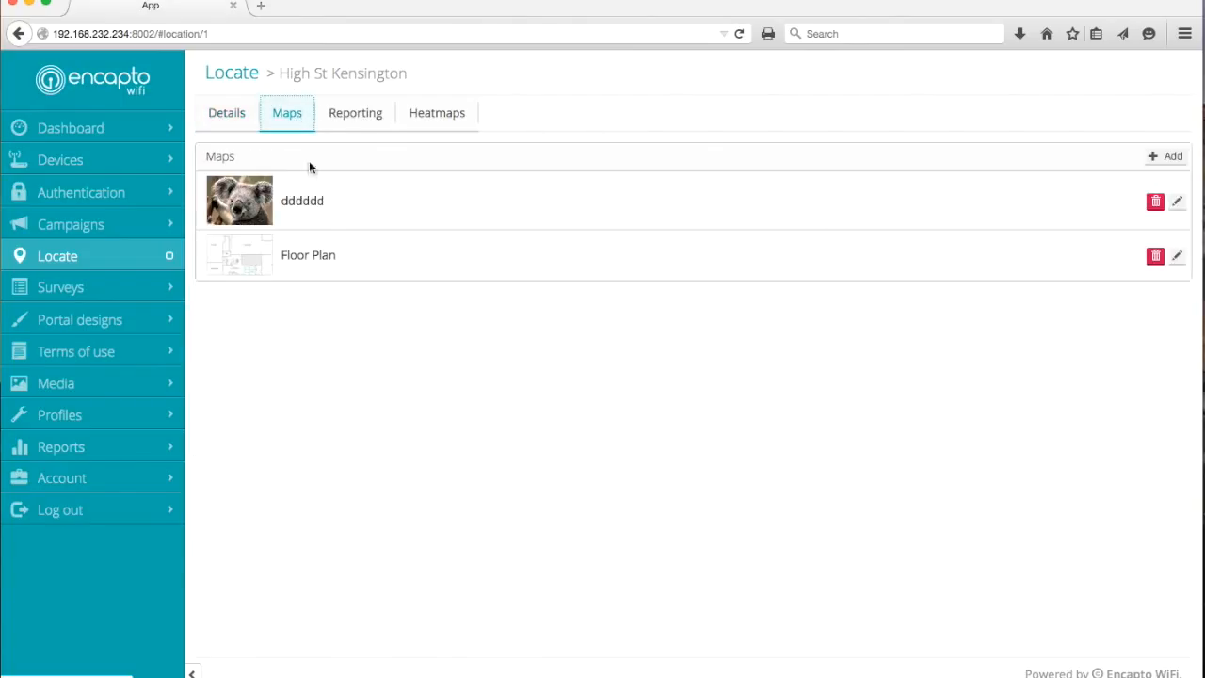
{"action": "left_click", "coordinate": [242, 257]}
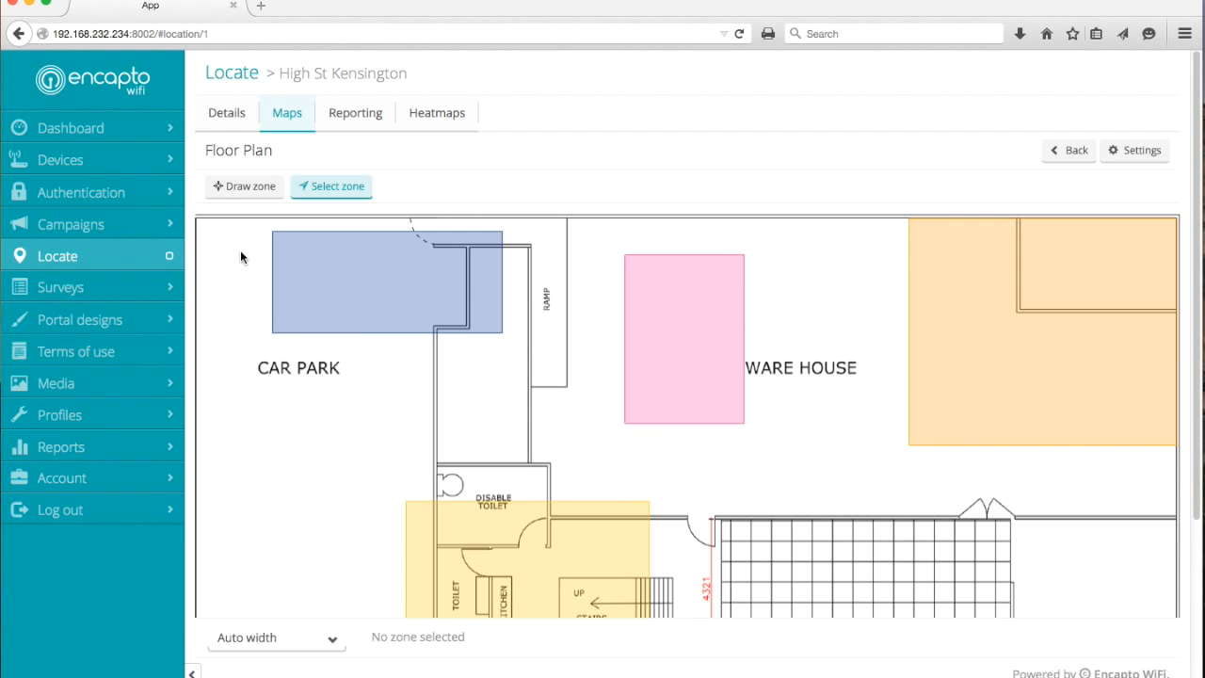
{"action": "scroll", "coordinate": [602, 436], "scroll_direction": "down", "scroll_amount": 5}
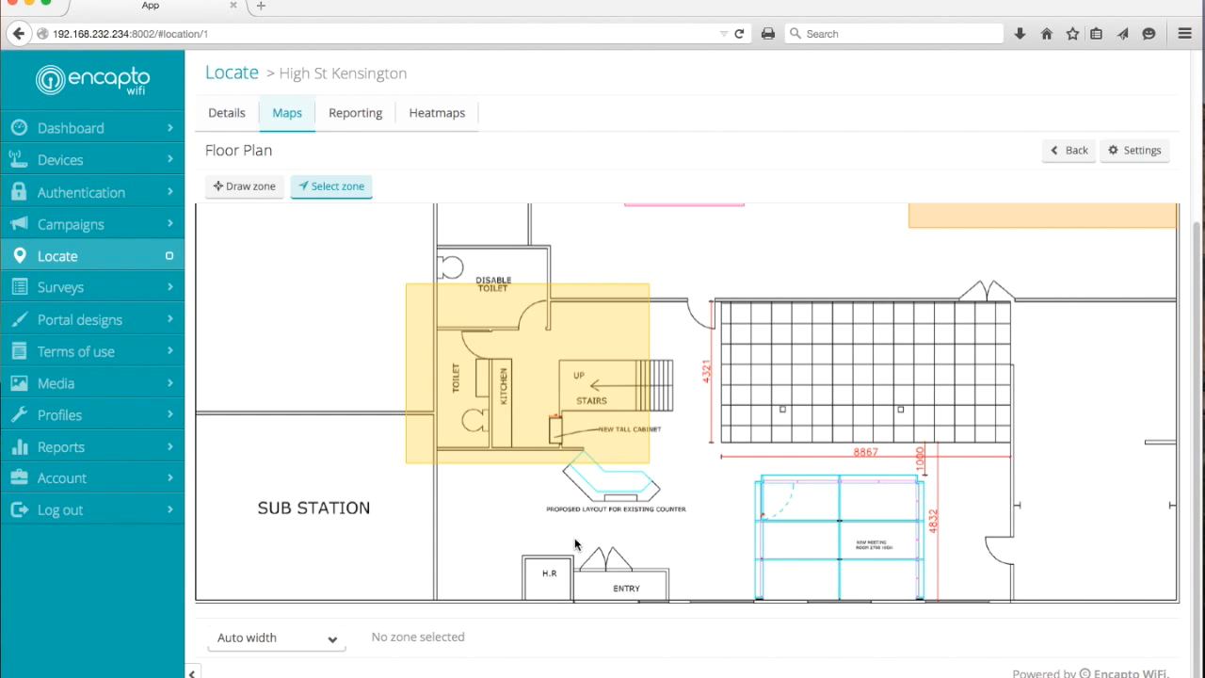
{"action": "scroll", "coordinate": [648, 295], "scroll_direction": "up", "scroll_amount": 3}
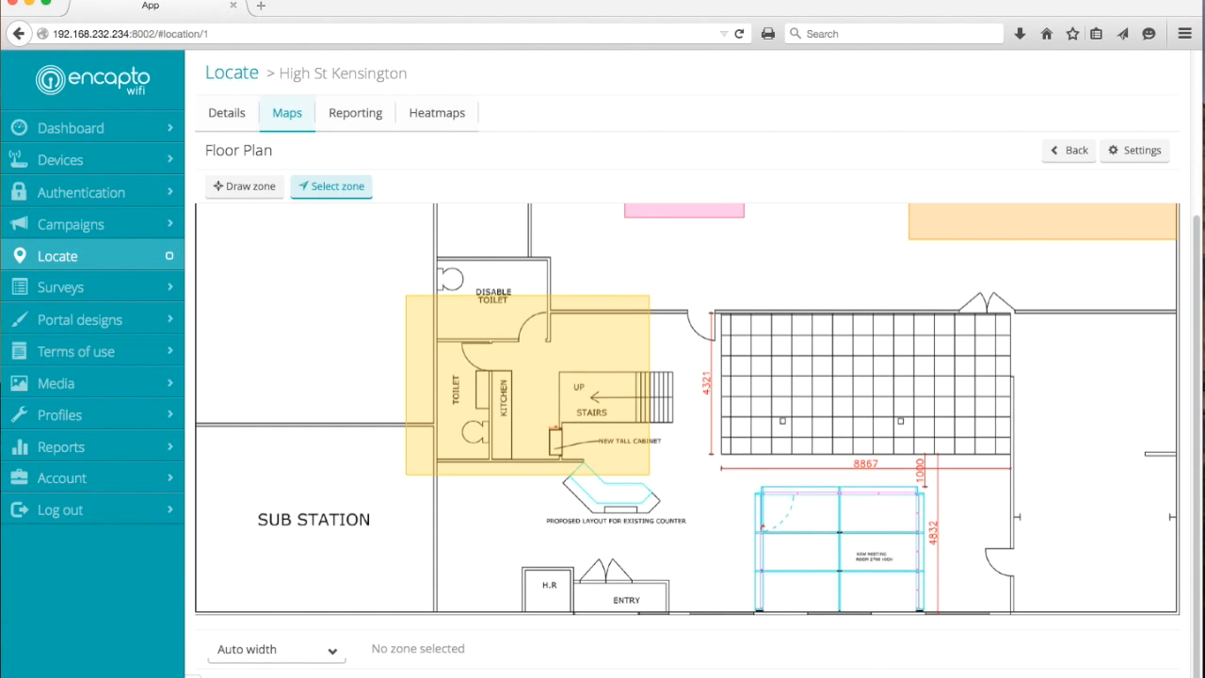
{"action": "scroll", "coordinate": [648, 294], "scroll_direction": "up", "scroll_amount": 2}
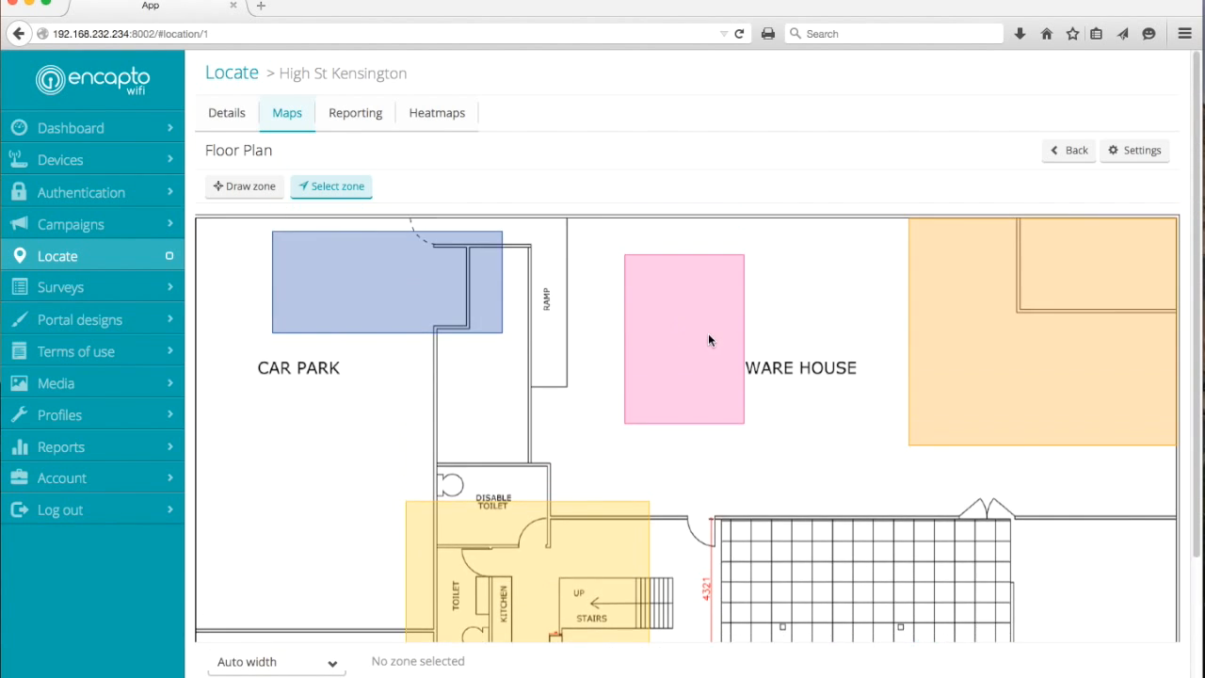
Delete the blue zone near the car park and move the yellow zone onto the gridded floor area below the warehouse
{"action": "left_click", "coordinate": [407, 273]}
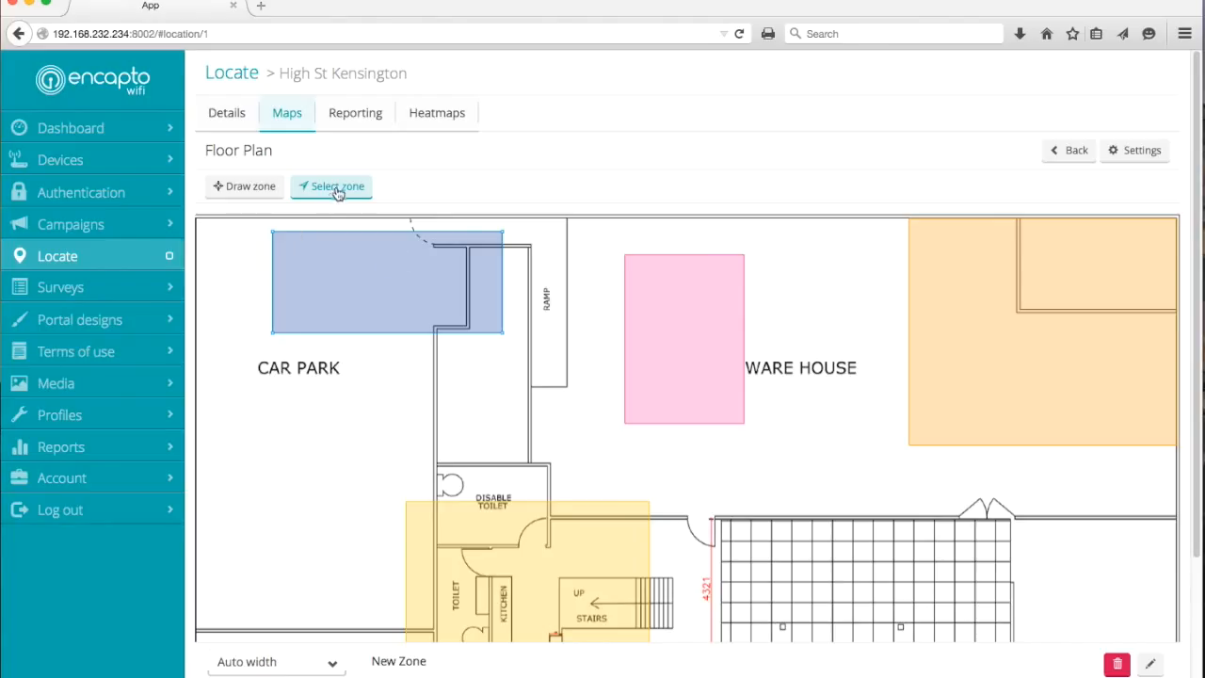
{"action": "left_click", "coordinate": [1117, 663]}
{"action": "left_click", "coordinate": [775, 255]}
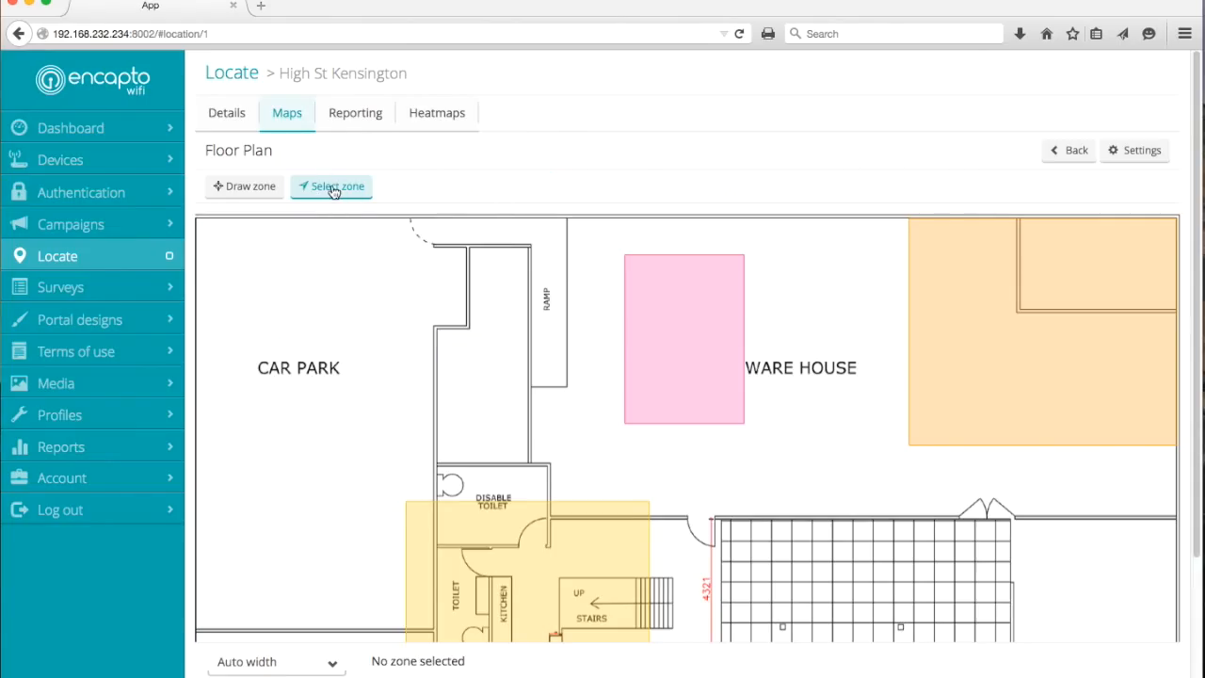
{"action": "left_click_drag", "start_coordinate": [518, 520], "coordinate": [841, 532]}
Draw a green zone covering the whole car park area, name it Car Park and save it
{"action": "left_click", "coordinate": [263, 187]}
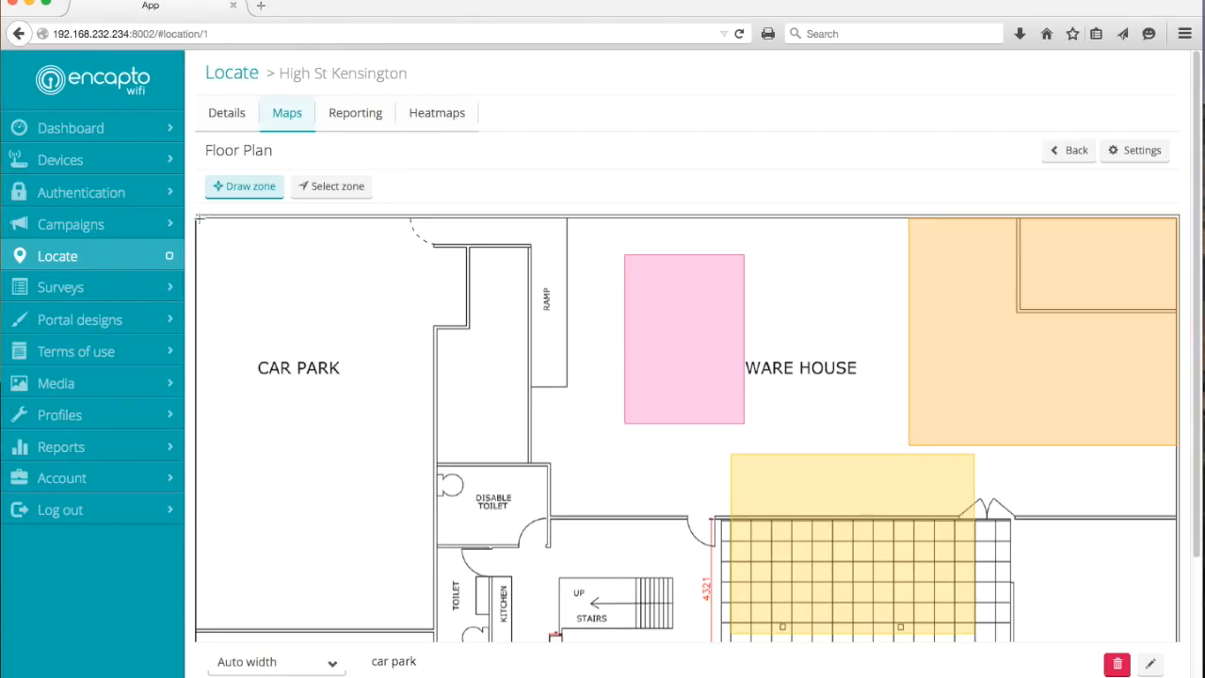
{"action": "mouse_move", "coordinate": [194, 220]}
{"action": "left_mouse_down"}
{"action": "mouse_move", "coordinate": [379, 559]}
{"action": "mouse_move", "coordinate": [438, 638]}
{"action": "left_mouse_up"}
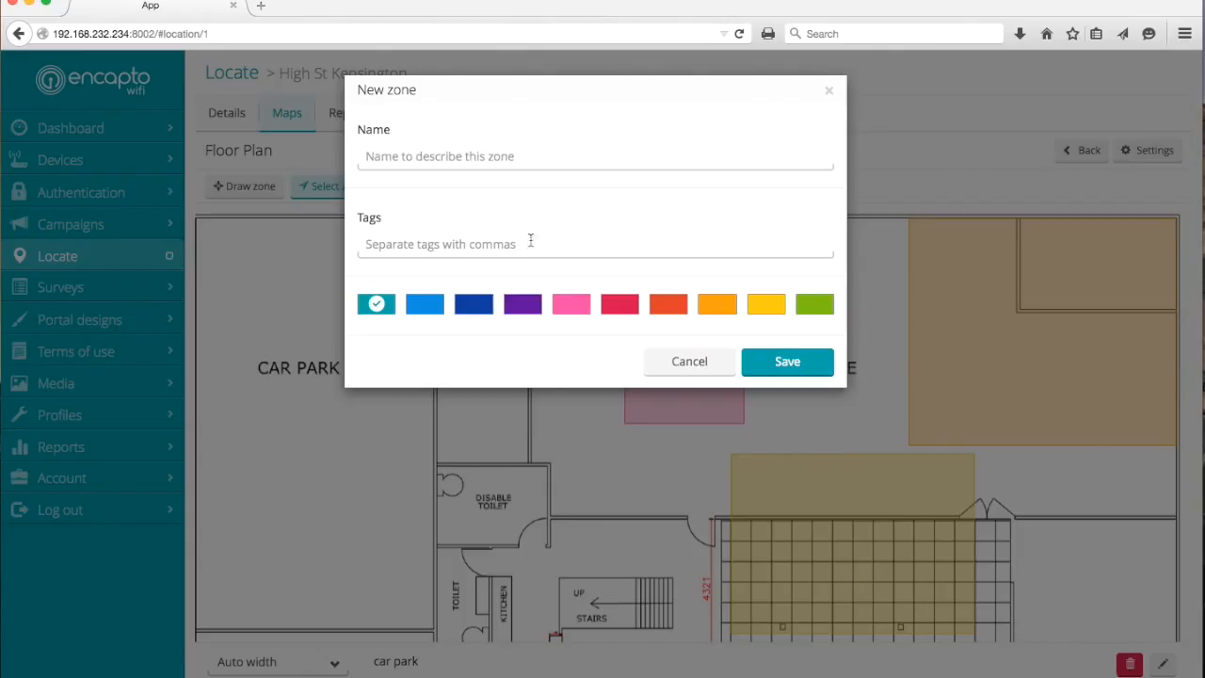
{"action": "left_click", "coordinate": [813, 304]}
{"action": "left_click", "coordinate": [533, 162]}
{"action": "type", "text": "Car Park"}
{"action": "left_click", "coordinate": [793, 363]}
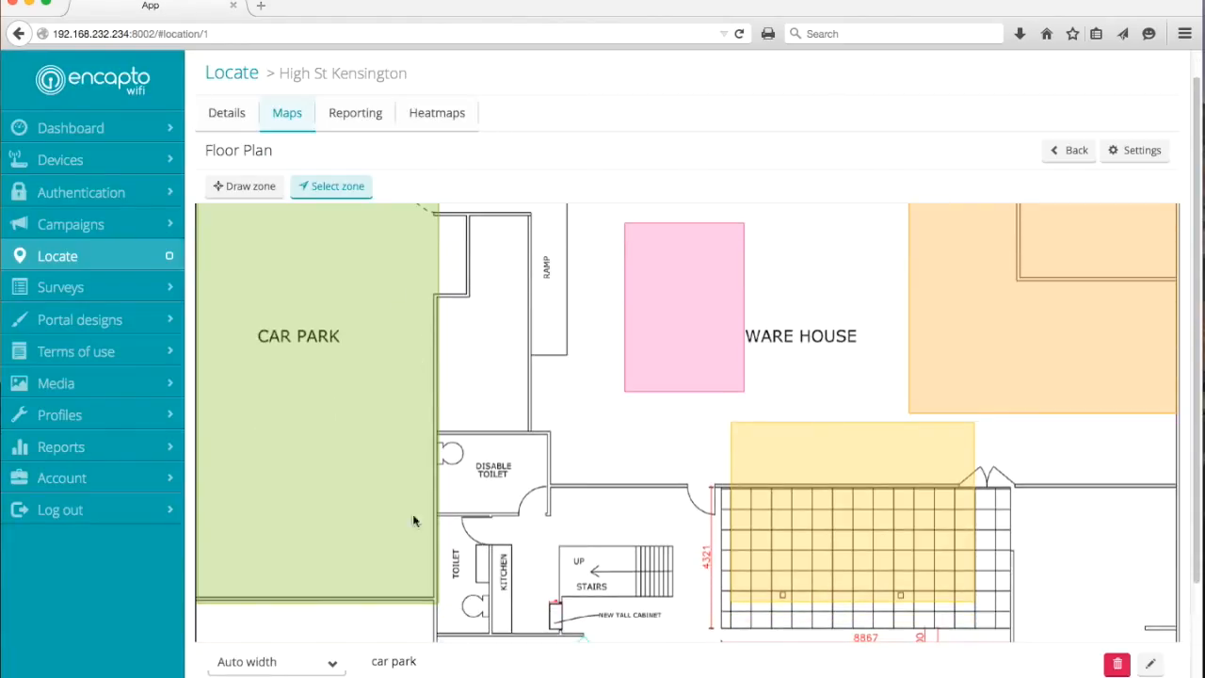
Move the pink Dining Area zone over the toilets and kitchen and resize it to fit those rooms
{"action": "left_click_drag", "start_coordinate": [661, 301], "coordinate": [500, 520]}
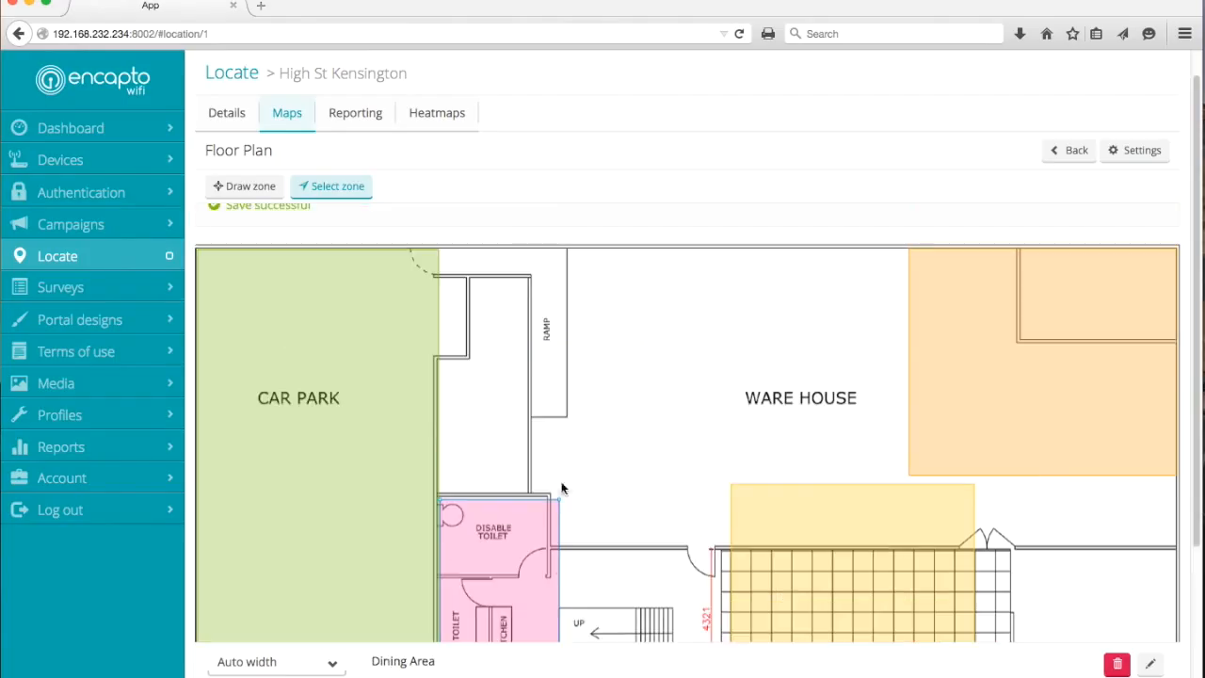
{"action": "scroll", "coordinate": [562, 489], "scroll_direction": "down", "scroll_amount": 3}
{"action": "mouse_move", "coordinate": [555, 485]}
{"action": "left_mouse_down"}
{"action": "mouse_move", "coordinate": [559, 499]}
{"action": "mouse_move", "coordinate": [545, 501]}
{"action": "left_mouse_up"}
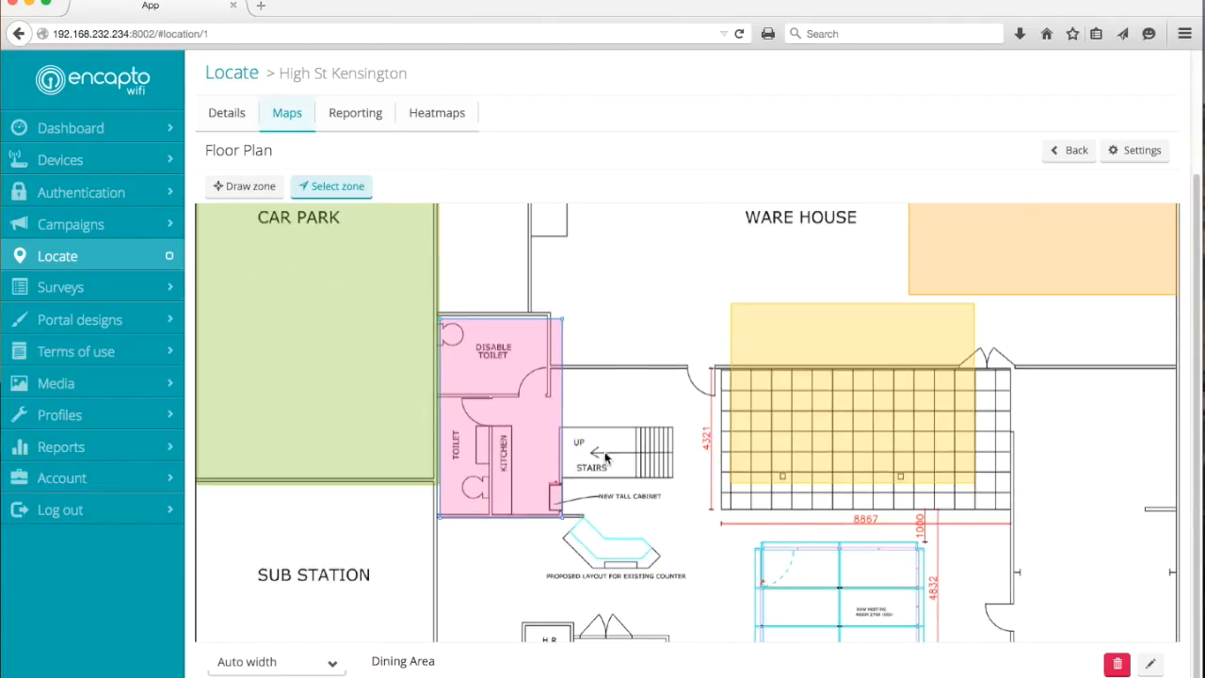
Open the High St Kensington location's reporting and review the visit summary, unique visitors, and arrivals and departures charts
{"action": "scroll", "coordinate": [668, 390], "scroll_direction": "up", "scroll_amount": 2}
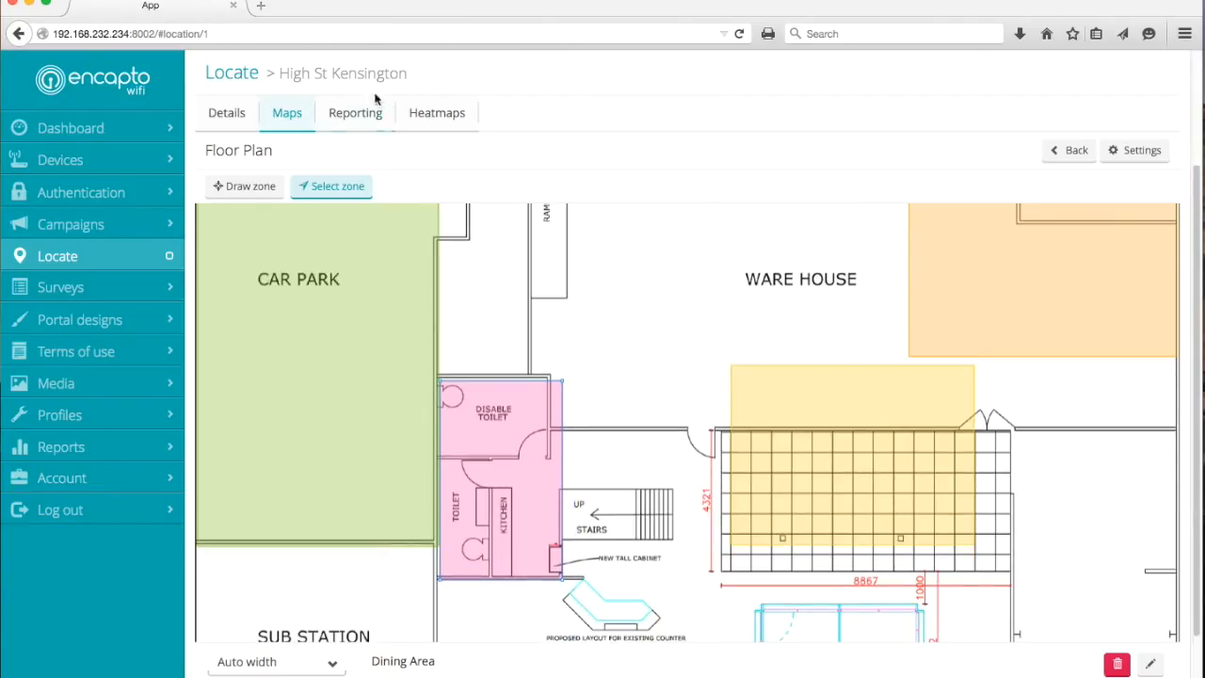
{"action": "scroll", "coordinate": [374, 96], "scroll_direction": "down", "scroll_amount": 2}
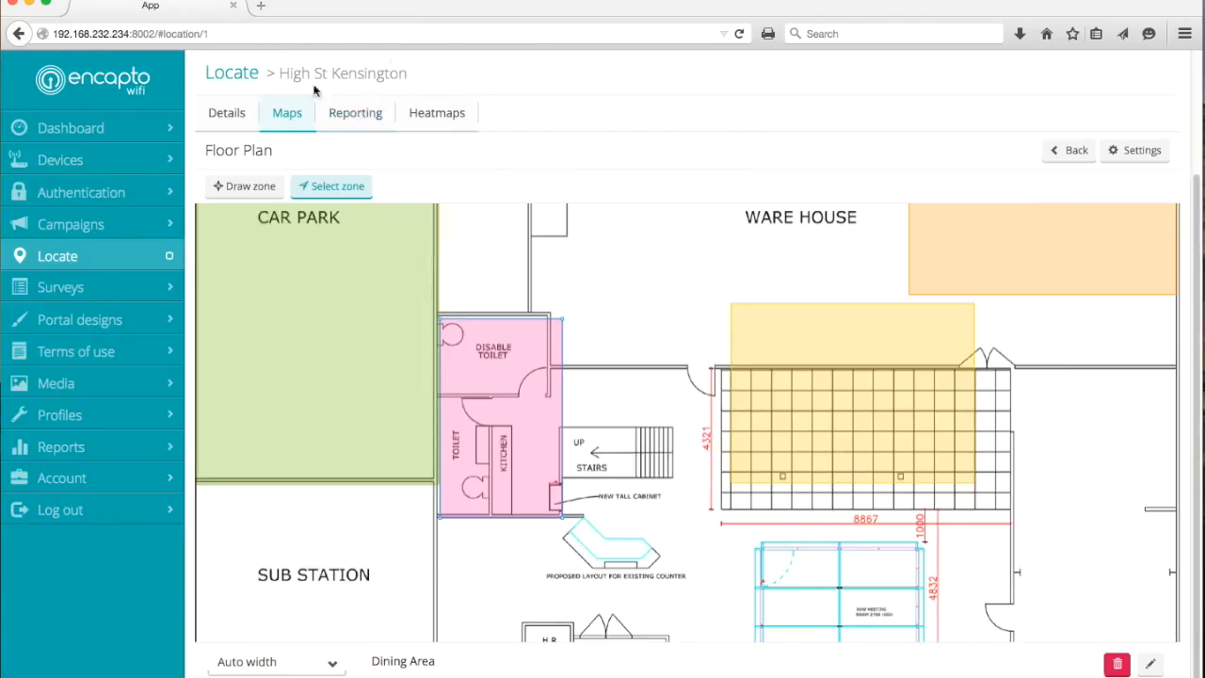
{"action": "left_click", "coordinate": [350, 116]}
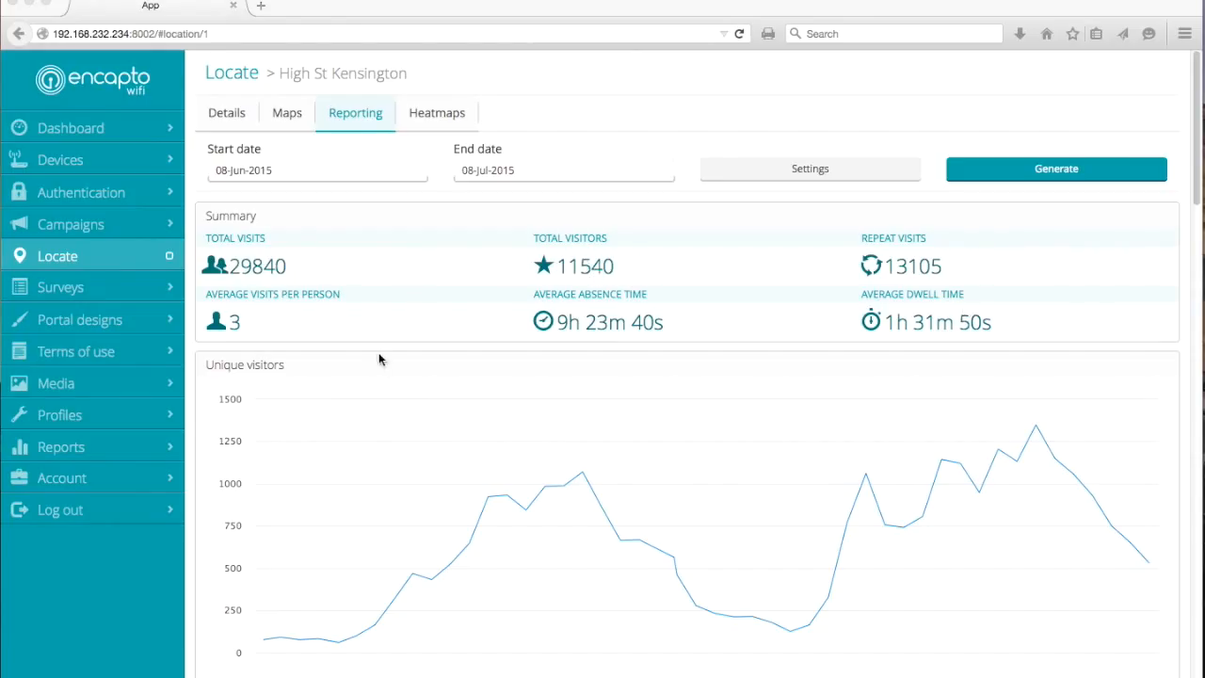
{"action": "scroll", "coordinate": [633, 325], "scroll_direction": "down", "scroll_amount": 1}
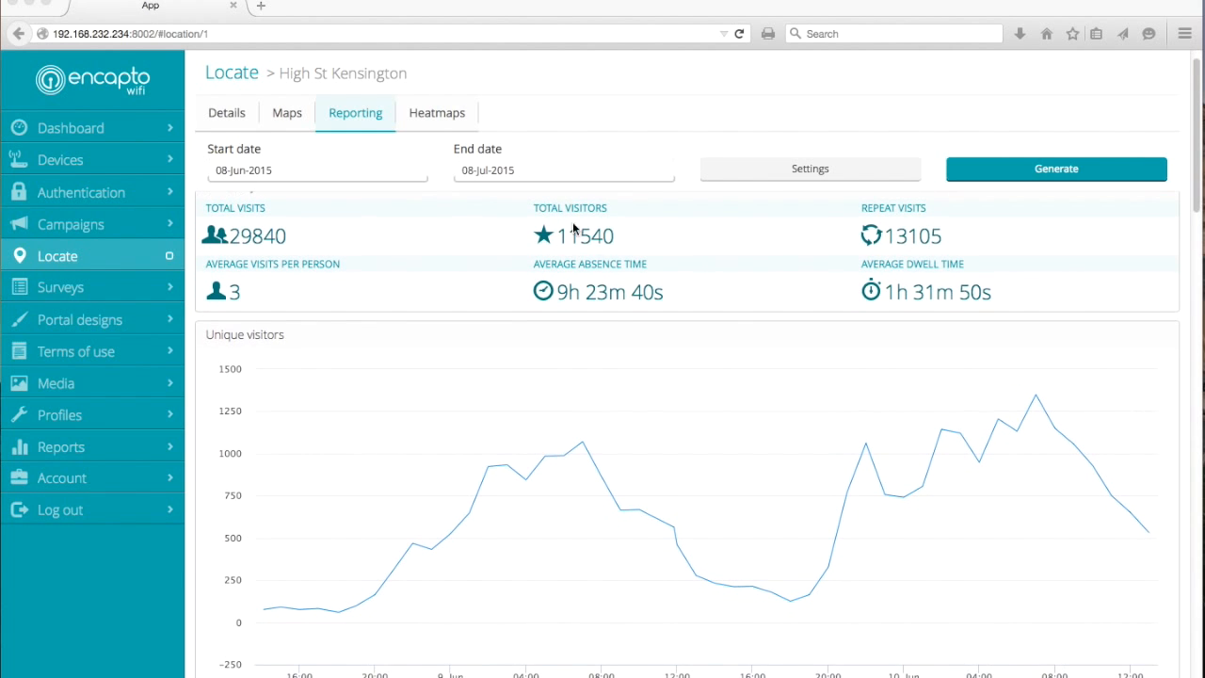
{"action": "scroll", "coordinate": [526, 431], "scroll_direction": "down", "scroll_amount": 3}
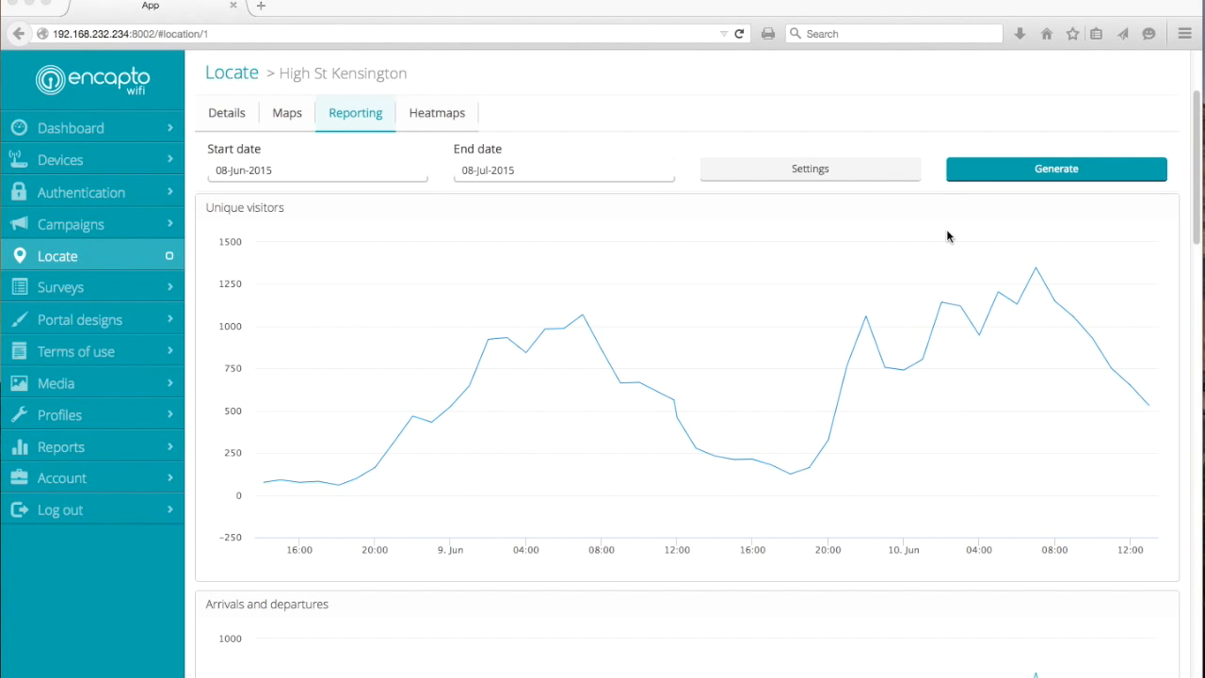
{"action": "scroll", "coordinate": [852, 425], "scroll_direction": "down", "scroll_amount": 6}
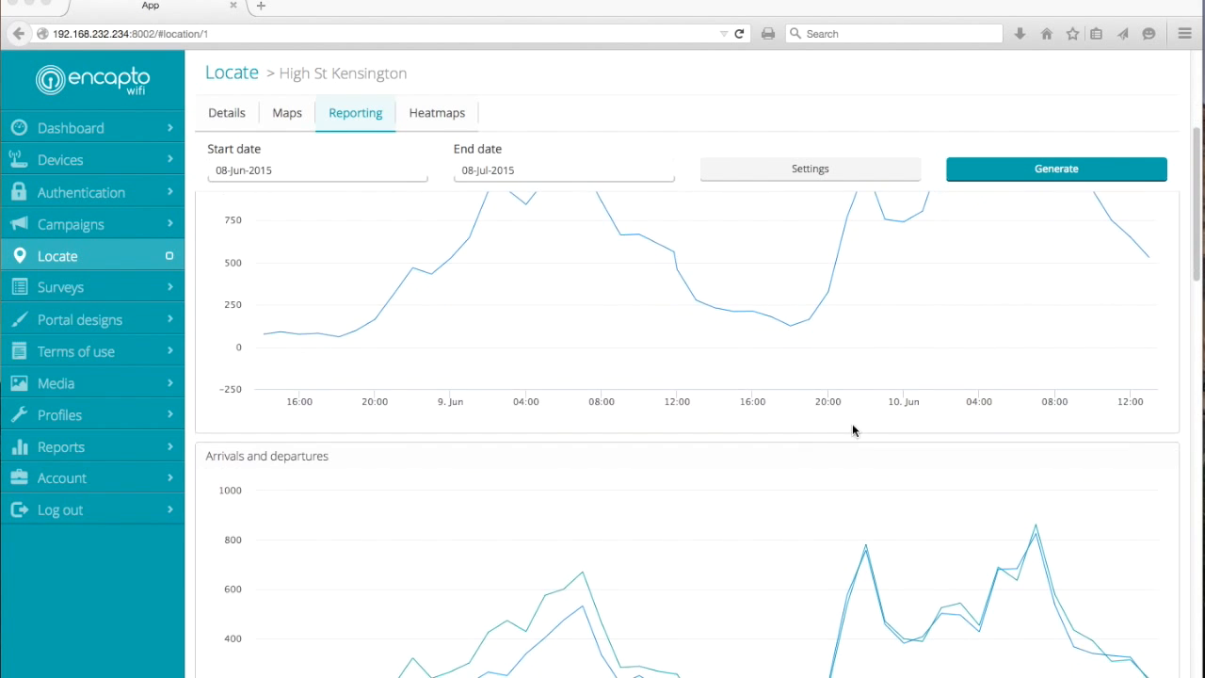
{"action": "scroll", "coordinate": [399, 497], "scroll_direction": "down", "scroll_amount": 6}
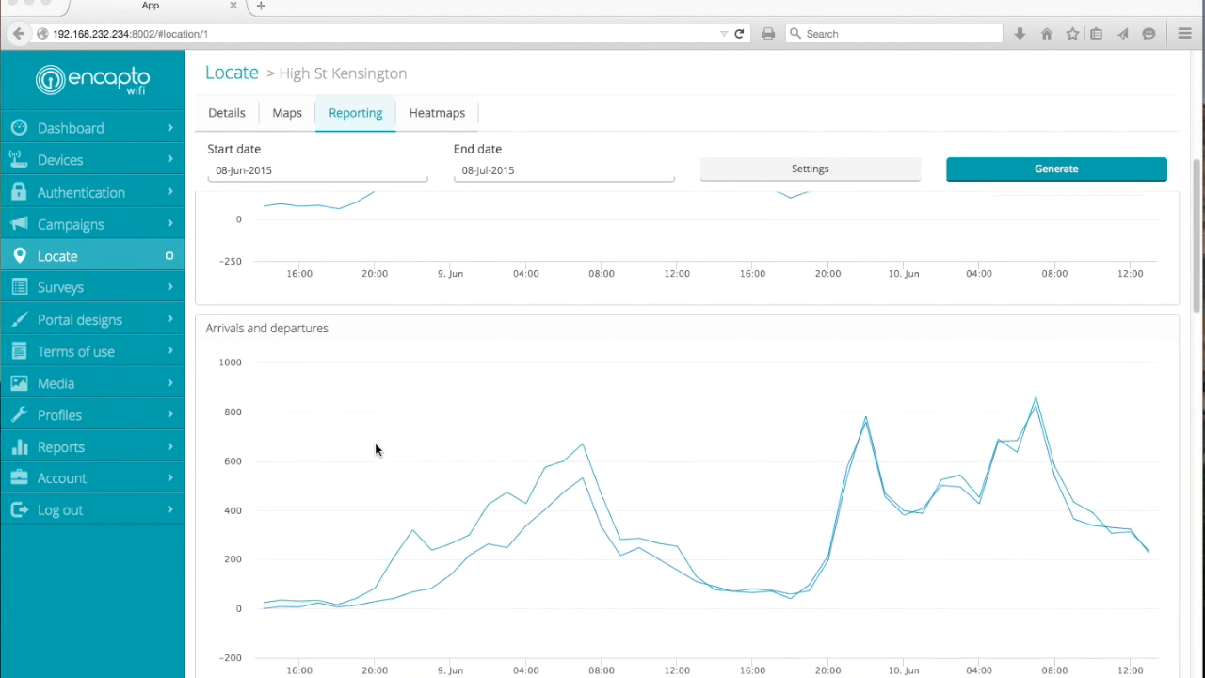
Examine the report's new vs return visits, absence, average dwell time and dwell distribution charts
{"action": "scroll", "coordinate": [565, 414], "scroll_direction": "down", "scroll_amount": 6}
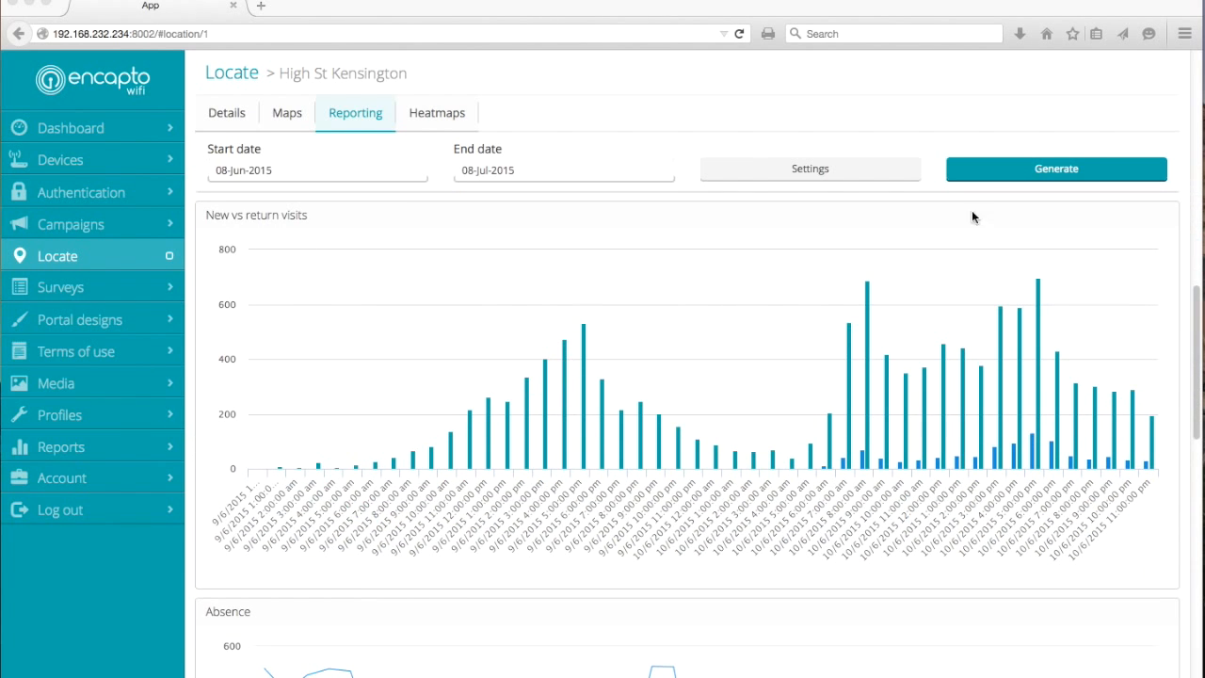
{"action": "scroll", "coordinate": [696, 377], "scroll_direction": "down", "scroll_amount": 7}
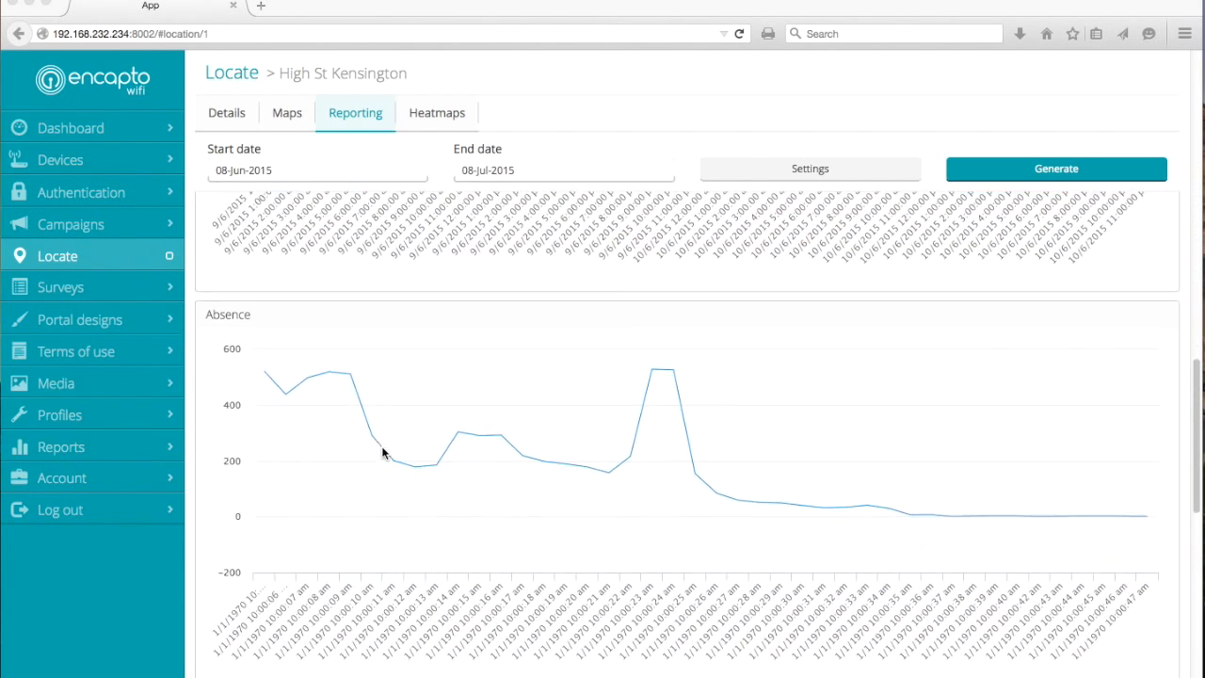
{"action": "scroll", "coordinate": [520, 426], "scroll_direction": "down", "scroll_amount": 5}
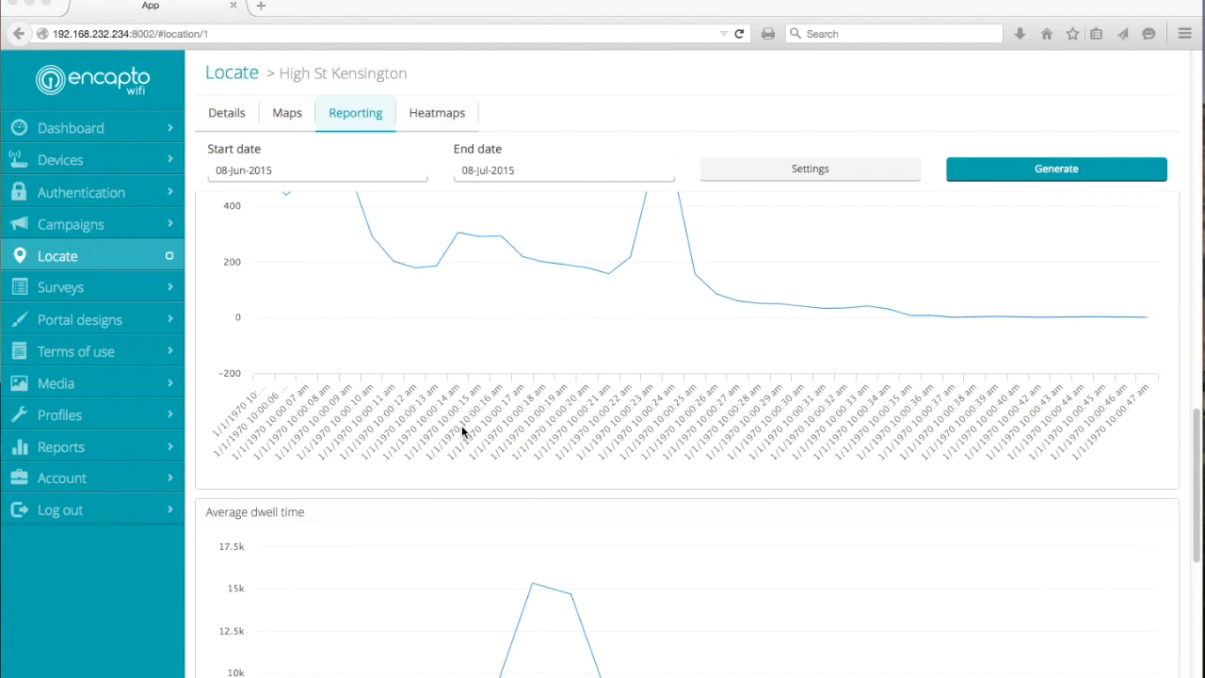
{"action": "scroll", "coordinate": [667, 422], "scroll_direction": "up", "scroll_amount": 3}
{"action": "scroll", "coordinate": [712, 424], "scroll_direction": "up", "scroll_amount": 1}
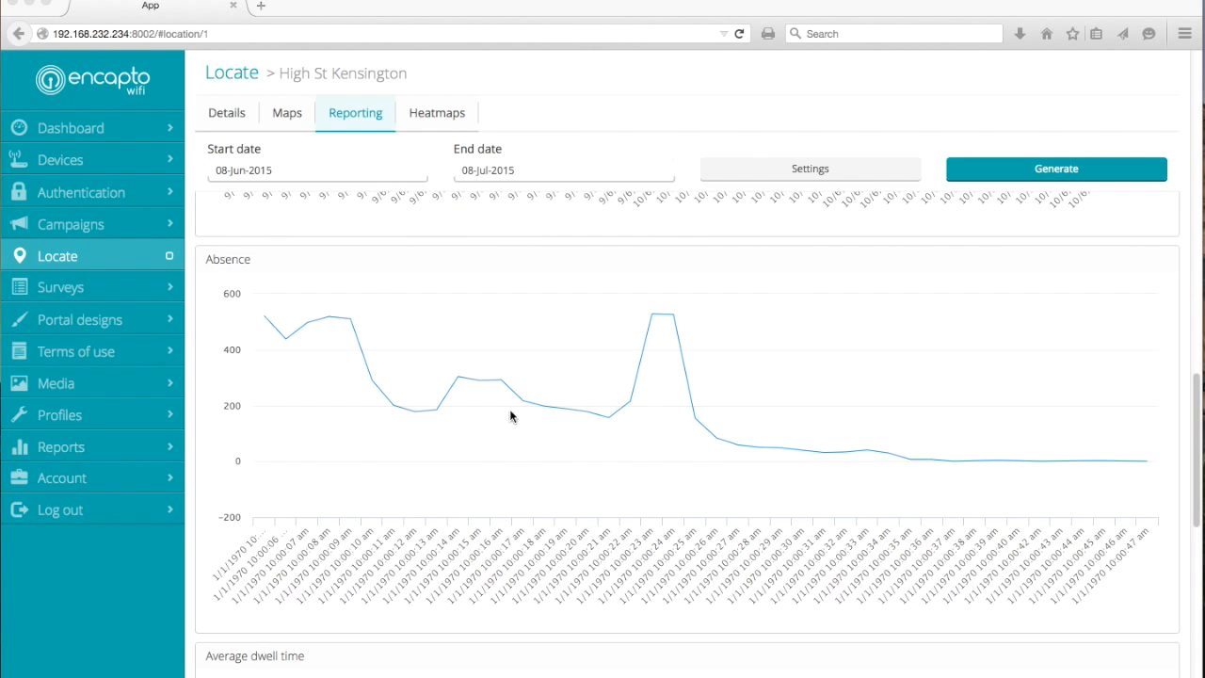
{"action": "scroll", "coordinate": [703, 414], "scroll_direction": "down", "scroll_amount": 1}
{"action": "scroll", "coordinate": [703, 414], "scroll_direction": "down", "scroll_amount": 9}
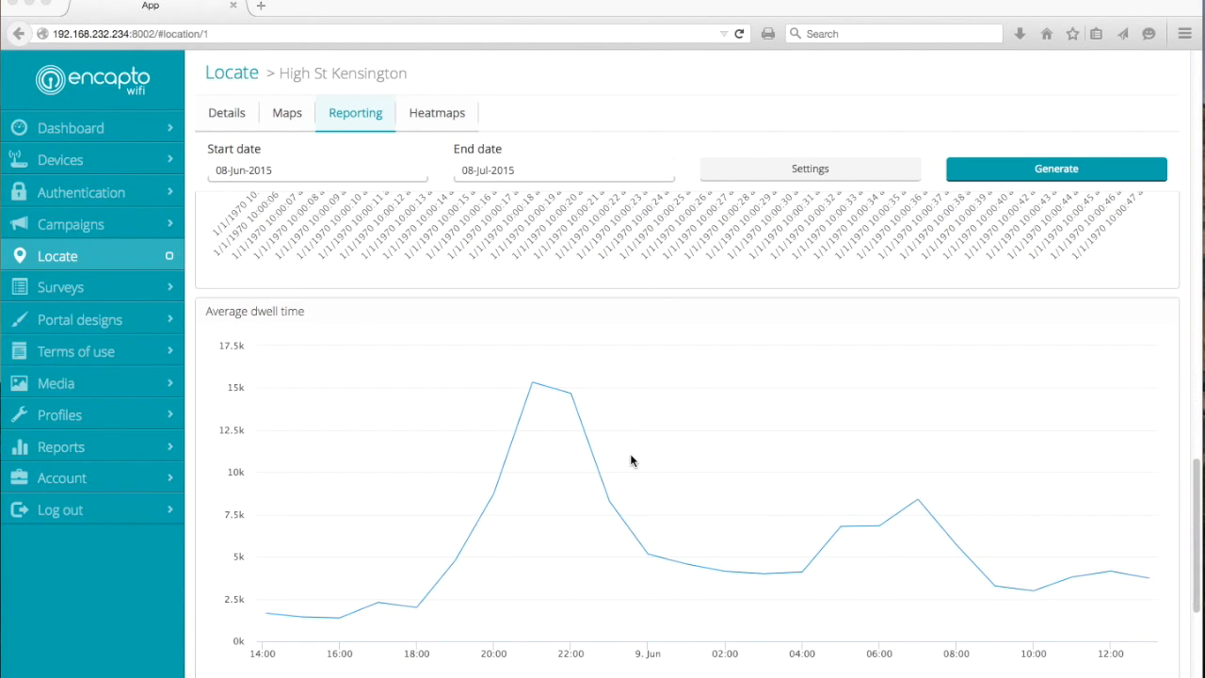
{"action": "scroll", "coordinate": [624, 452], "scroll_direction": "down", "scroll_amount": 8}
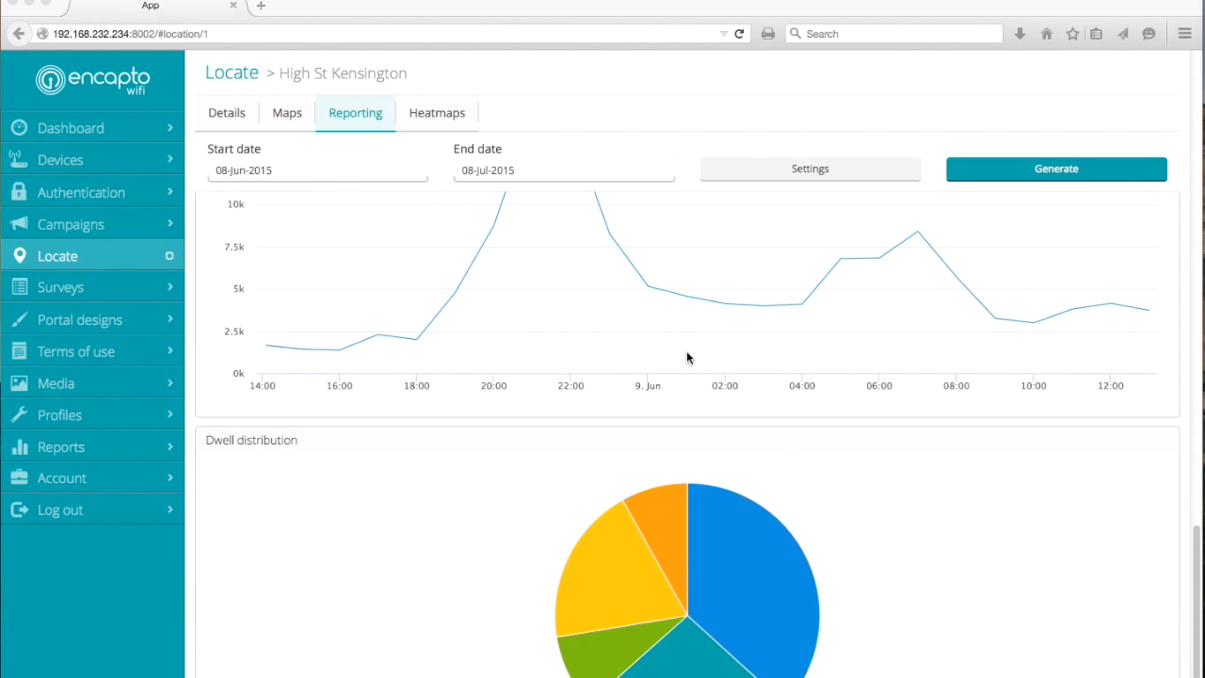
{"action": "scroll", "coordinate": [685, 356], "scroll_direction": "down", "scroll_amount": 4}
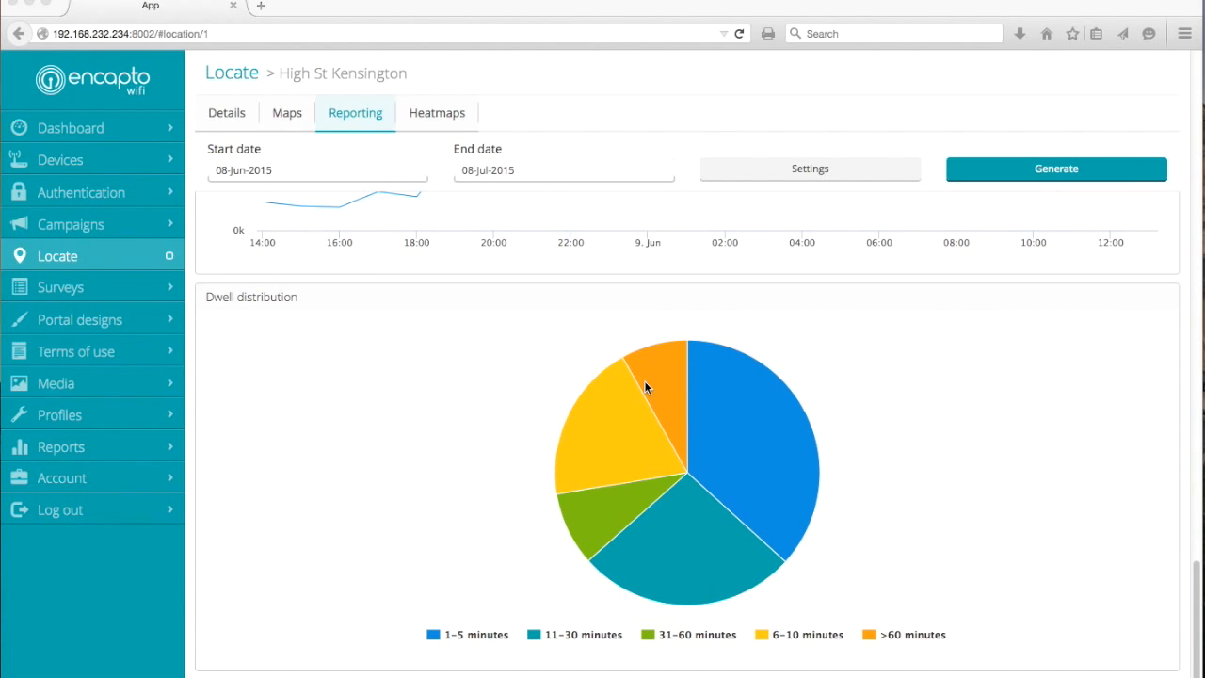